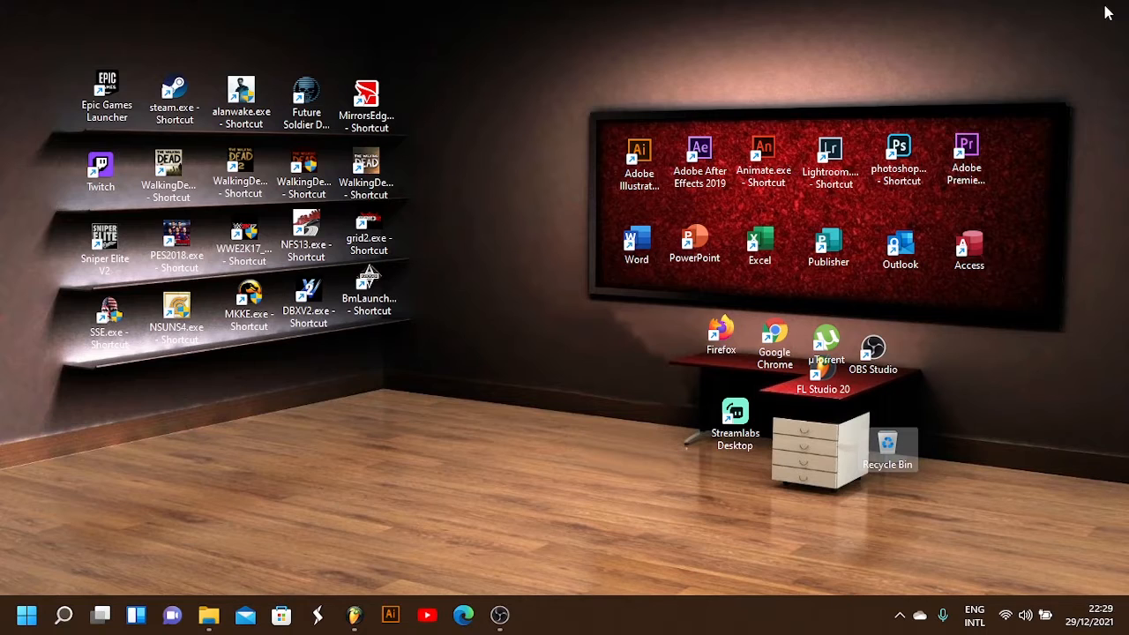
# Switch to FL Studio and play the existing beat in the playlist from bar 17, stopping after several bars.
pyautogui.click(351, 610)
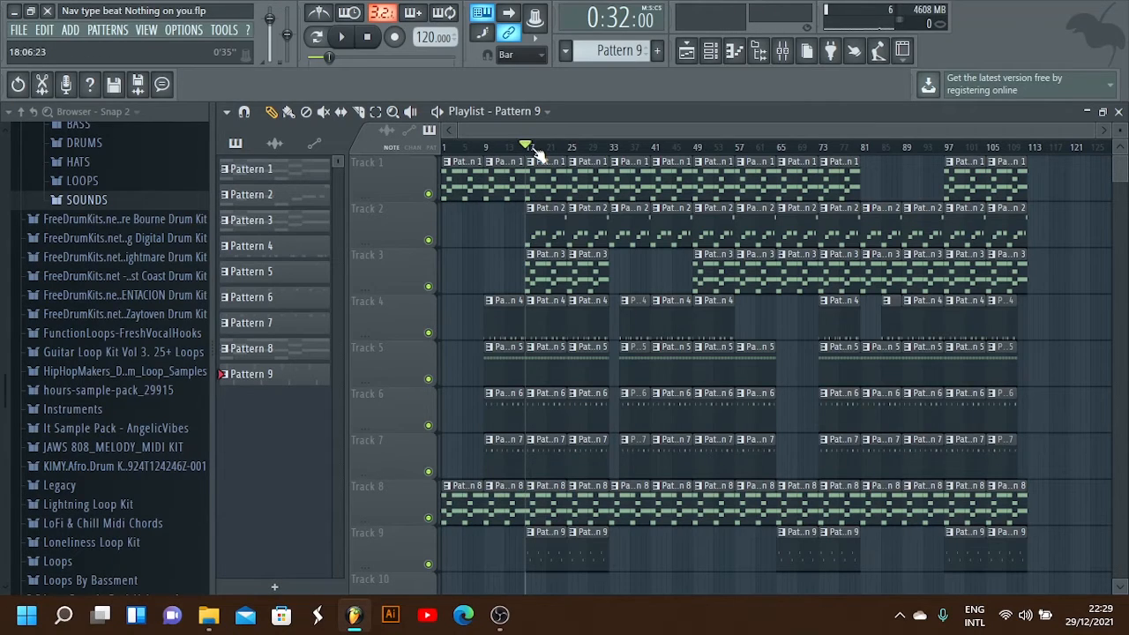
pyautogui.scroll(5, 538, 152)
pyautogui.scroll(-5, 538, 152)
pyautogui.scroll(5, 538, 153)
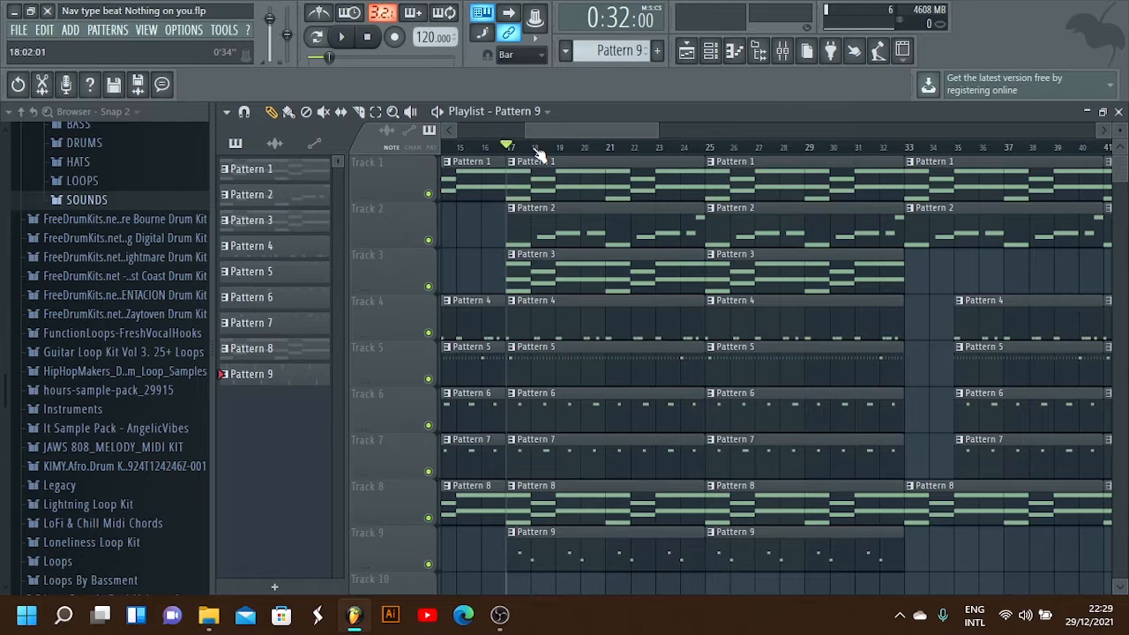
pyautogui.press('space')
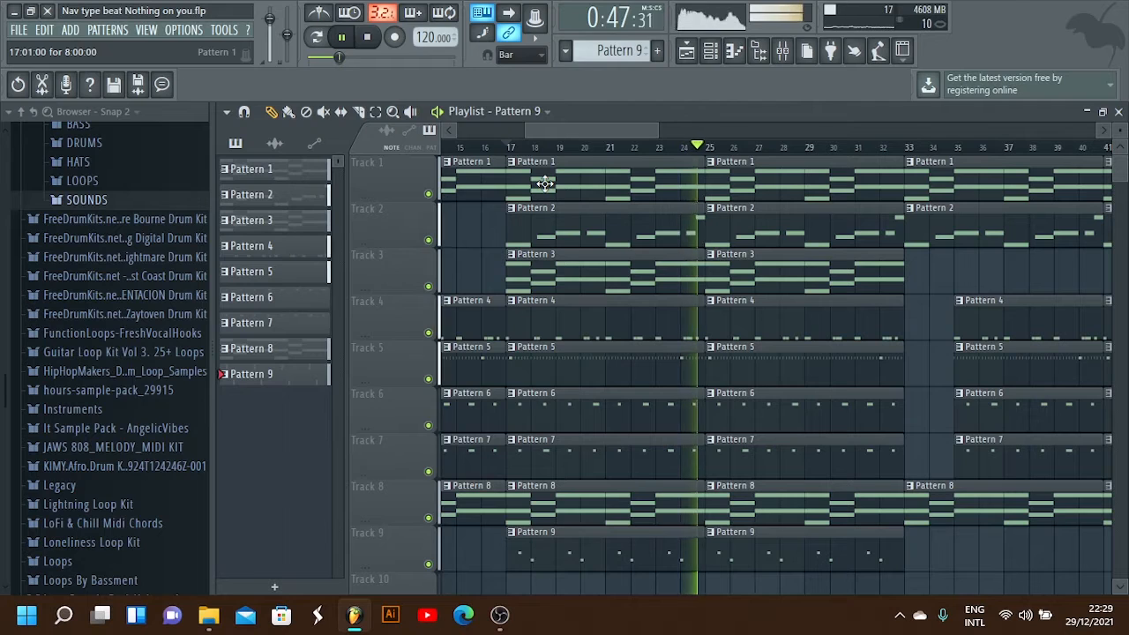
pyautogui.press('space')
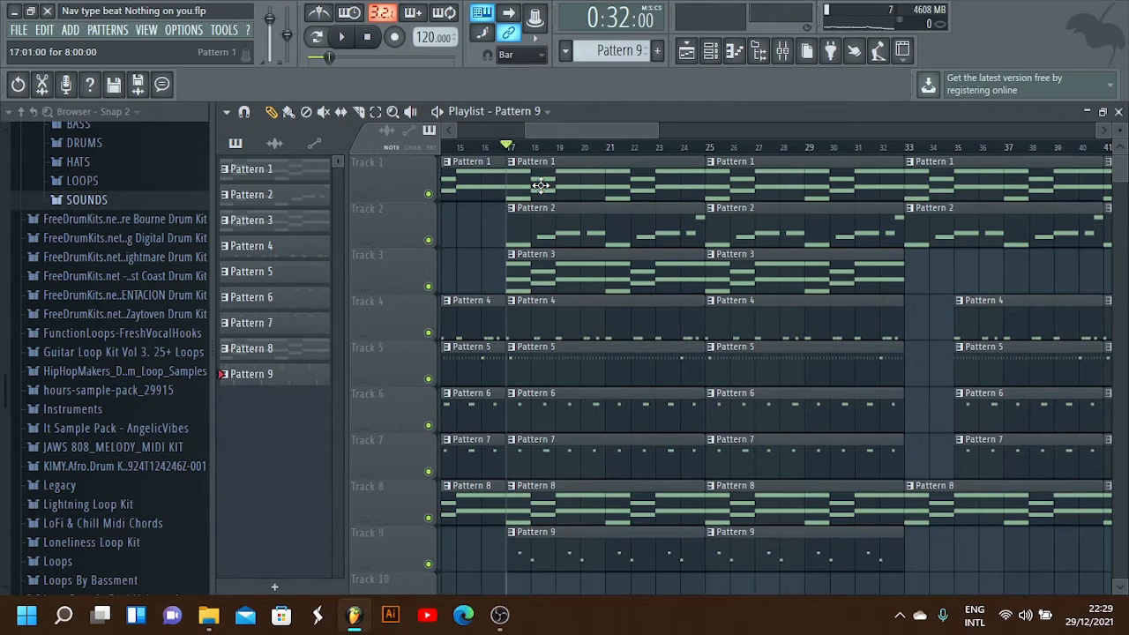
# Return the song position to bar 1 and open Pattern 1's GMS notes in the piano roll.
pyautogui.scroll(-5, 538, 148)
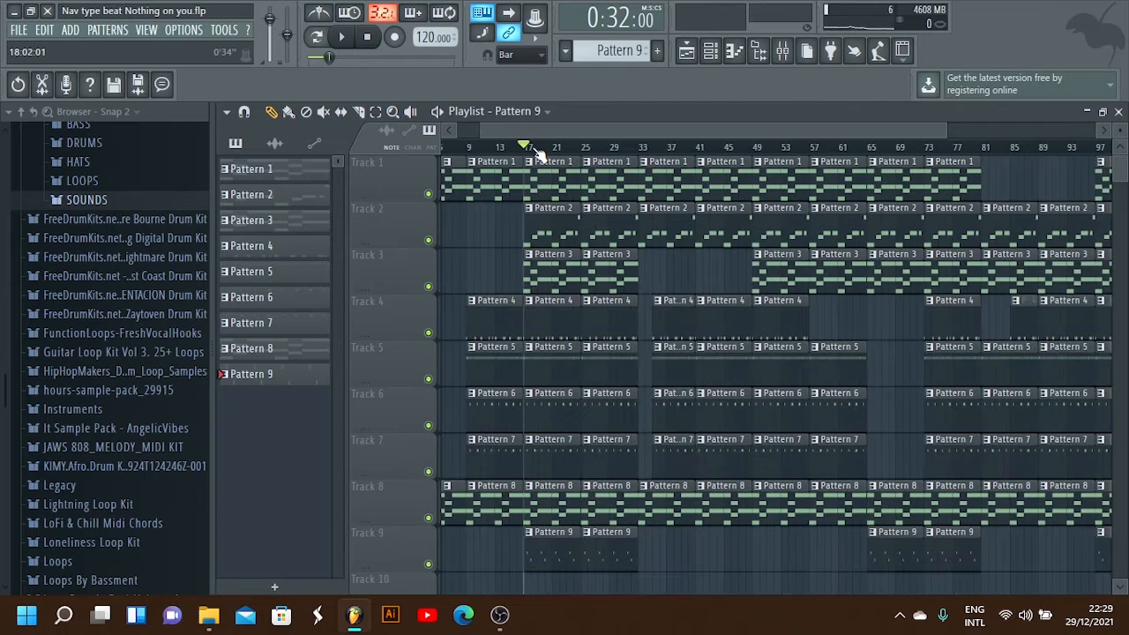
pyautogui.click(446, 148)
pyautogui.scroll(4, 446, 148)
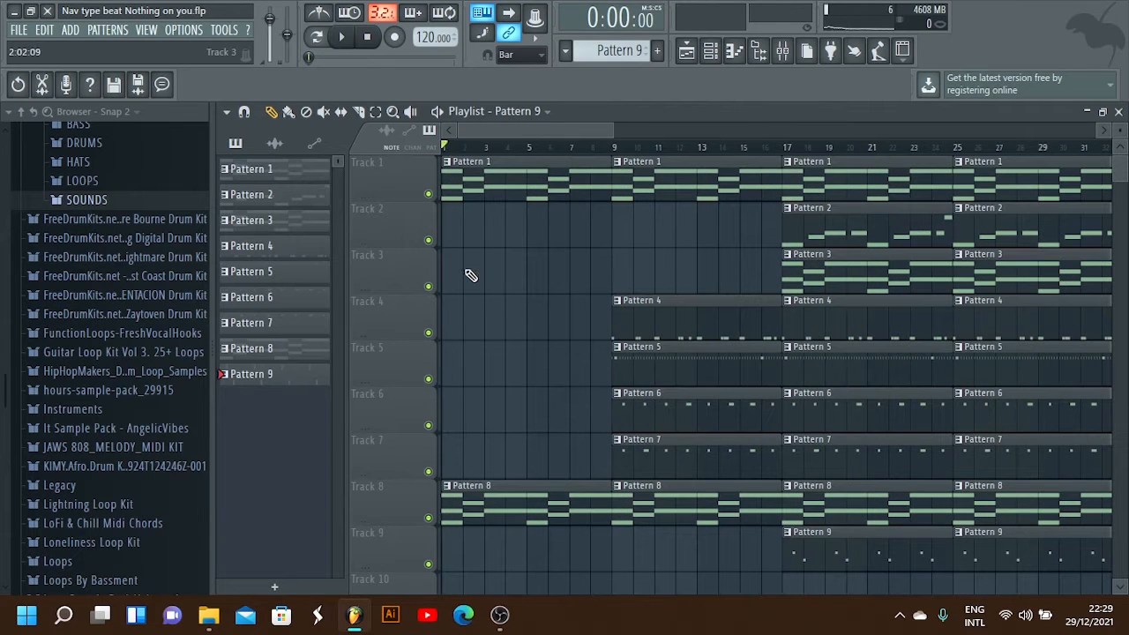
pyautogui.doubleClick(494, 179)
pyautogui.scroll(-2, 487, 153)
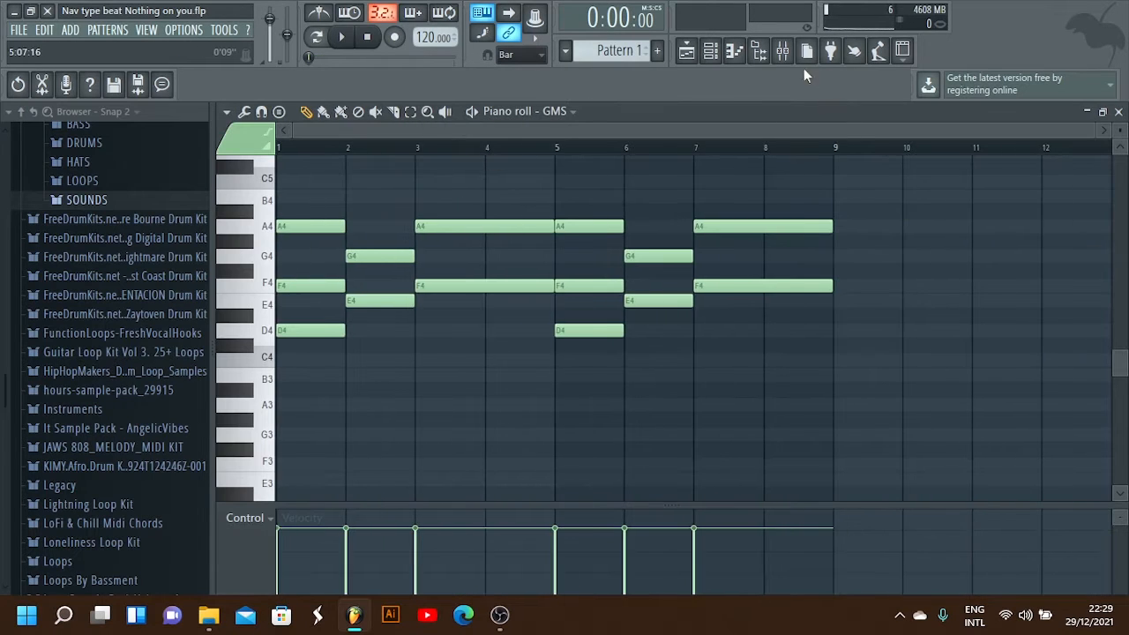
# Open the GMS channel's synthesizer to check its bank and program, and return to the piano roll.
pyautogui.click(710, 51)
pyautogui.click(586, 202)
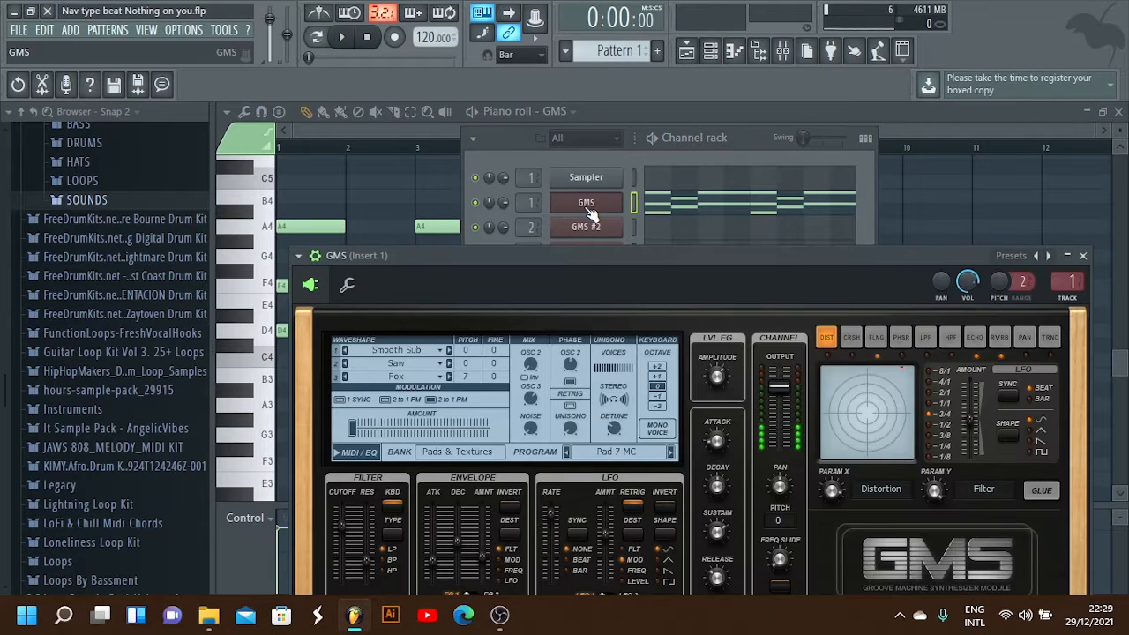
pyautogui.moveTo(578, 262); pyautogui.dragTo(576, 147)
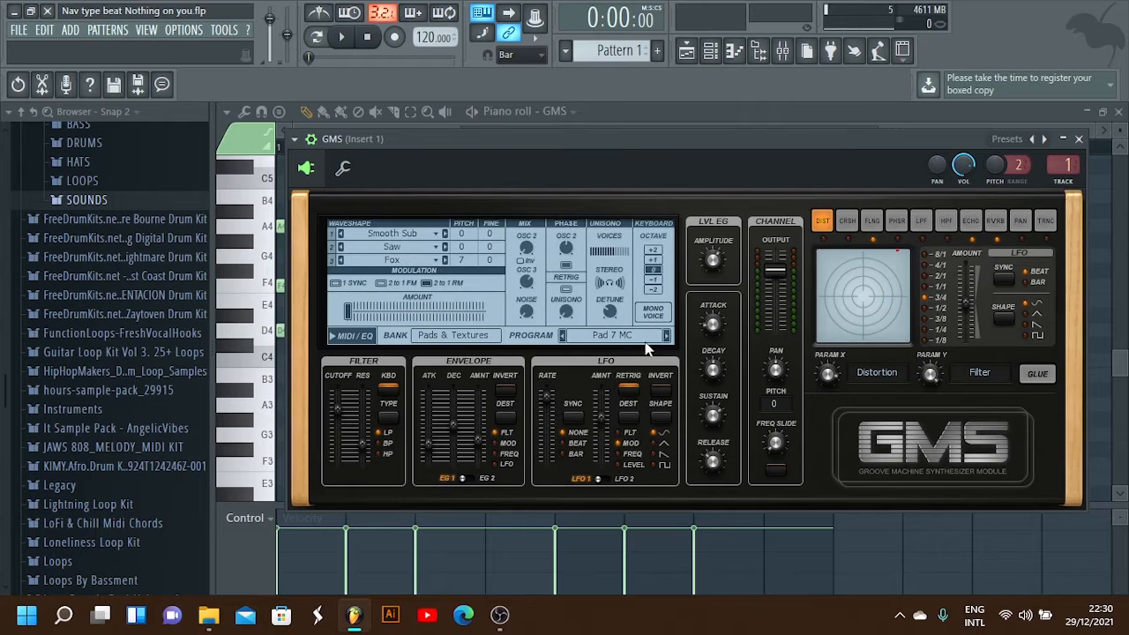
pyautogui.click(1077, 138)
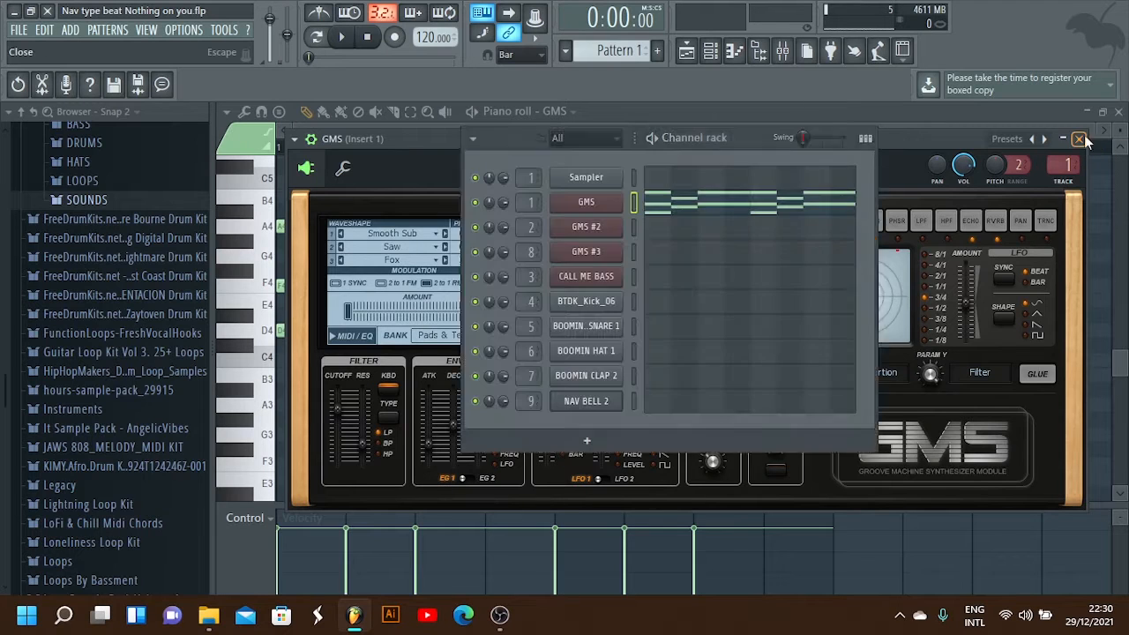
pyautogui.click(363, 129)
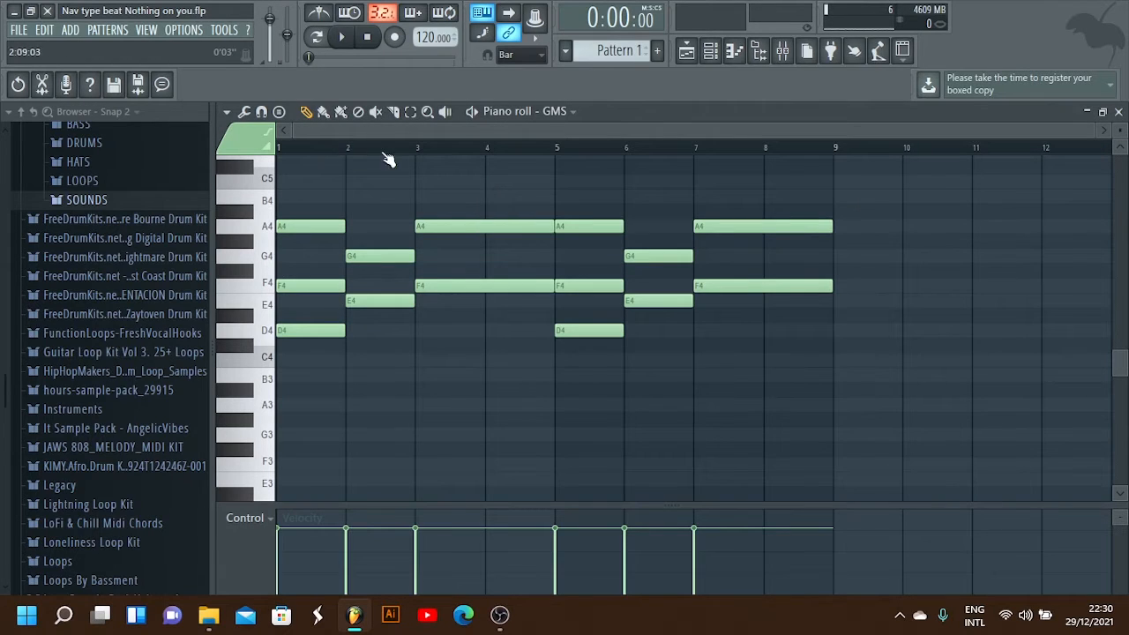
# Set the grid snap to 1/2 beat and delete all notes from Pattern 1's GMS piano roll.
pyautogui.click(520, 55)
pyautogui.click(521, 252)
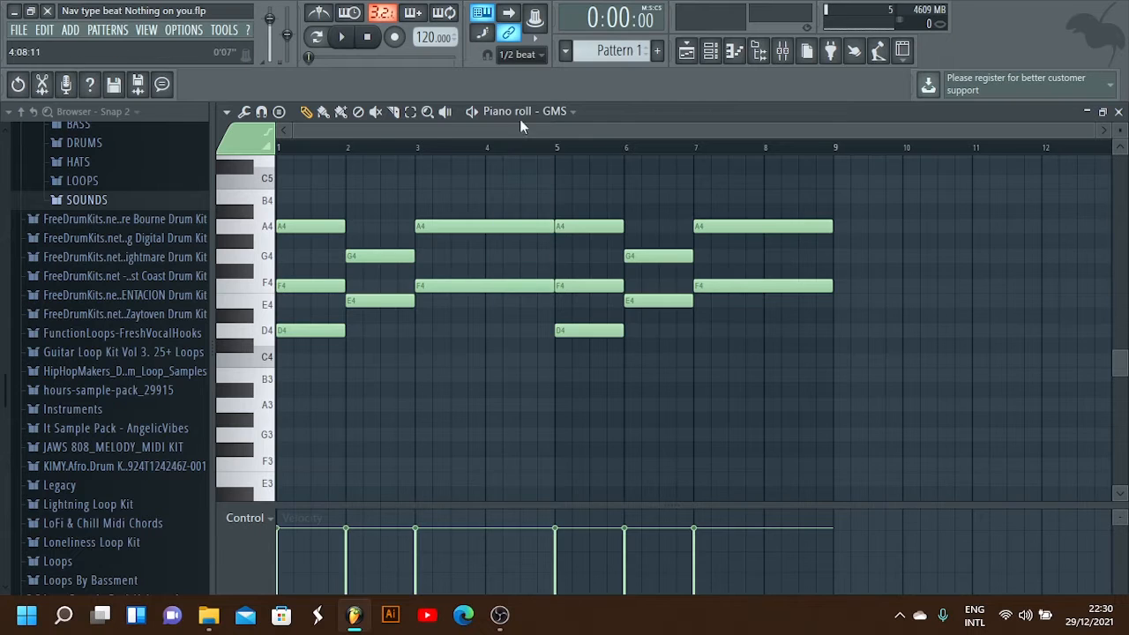
pyautogui.click(226, 112)
pyautogui.moveTo(251, 147)
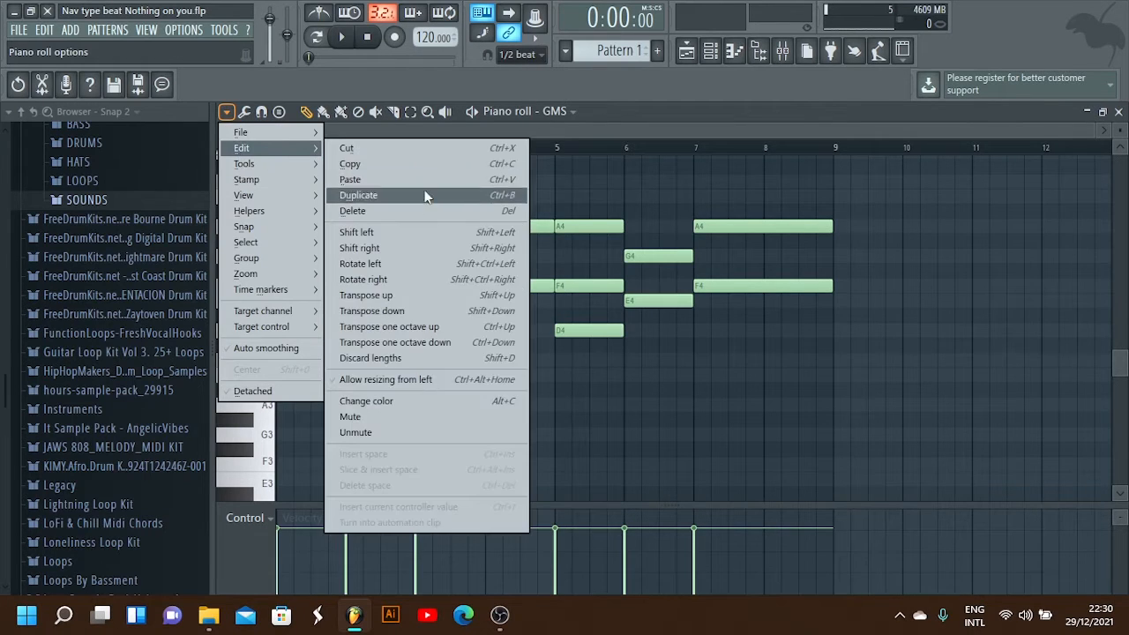
pyautogui.click(420, 215)
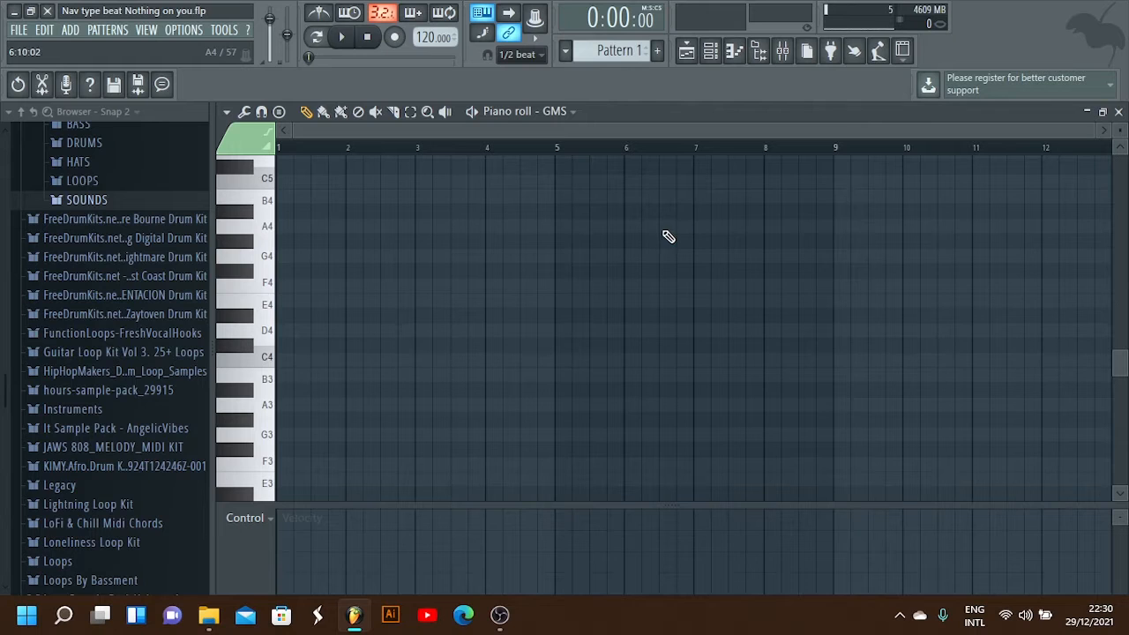
# Draw a one-bar A4 note in bar 1, a one-bar G4 in bar 2 and a two-bar A4 starting at bar 3.
pyautogui.click(282, 228)
pyautogui.moveTo(305, 226); pyautogui.dragTo(345, 227)
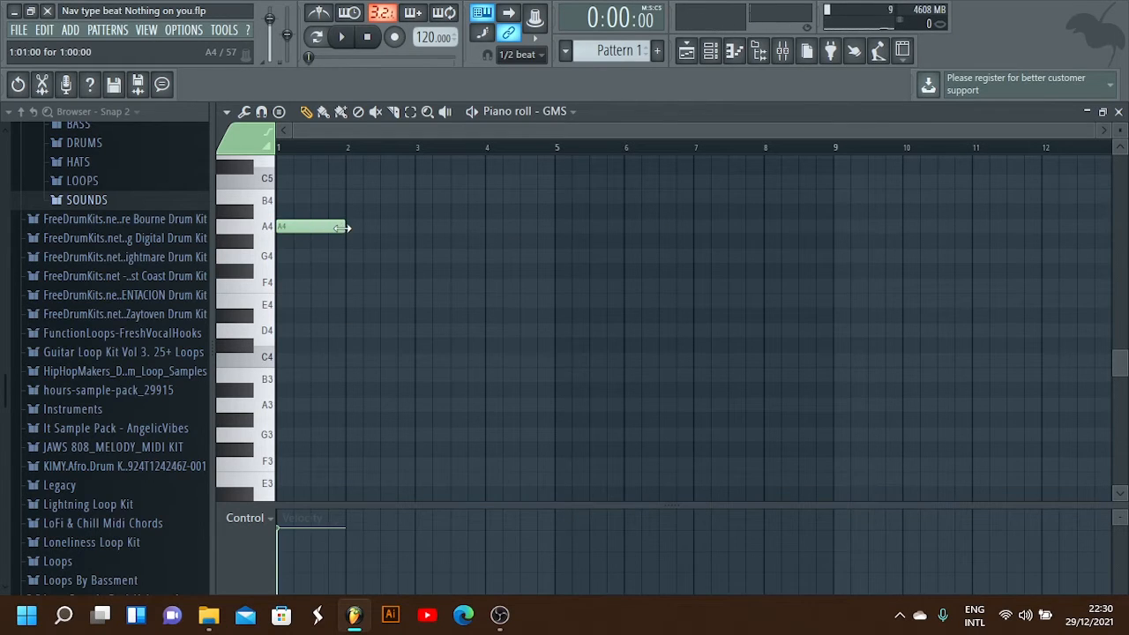
pyautogui.scroll(3, 310, 157)
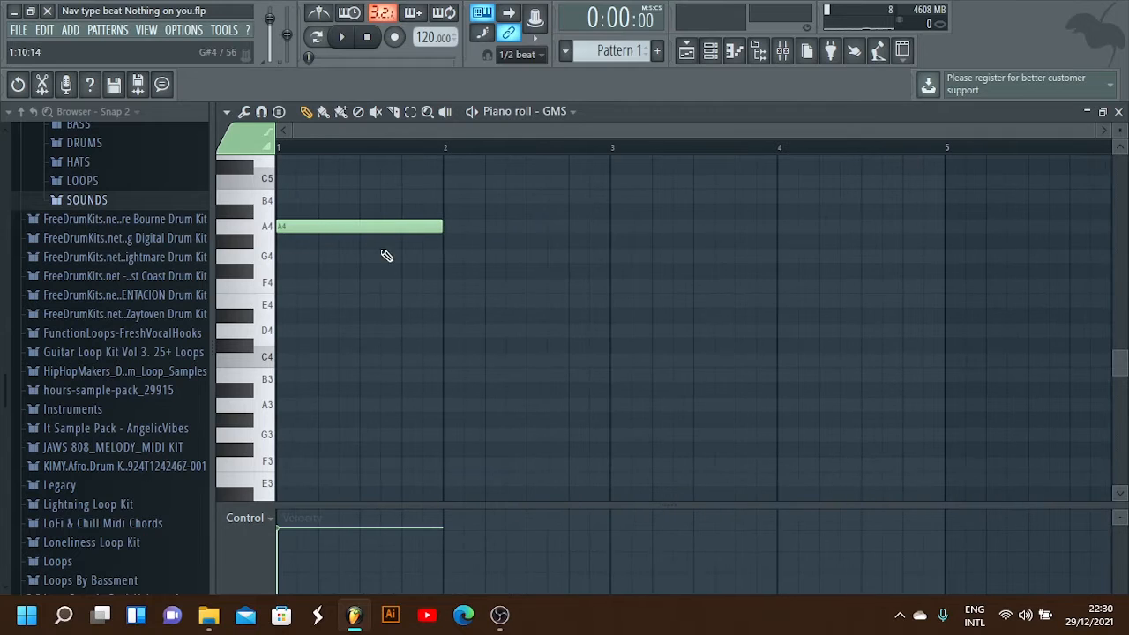
pyautogui.click(447, 256)
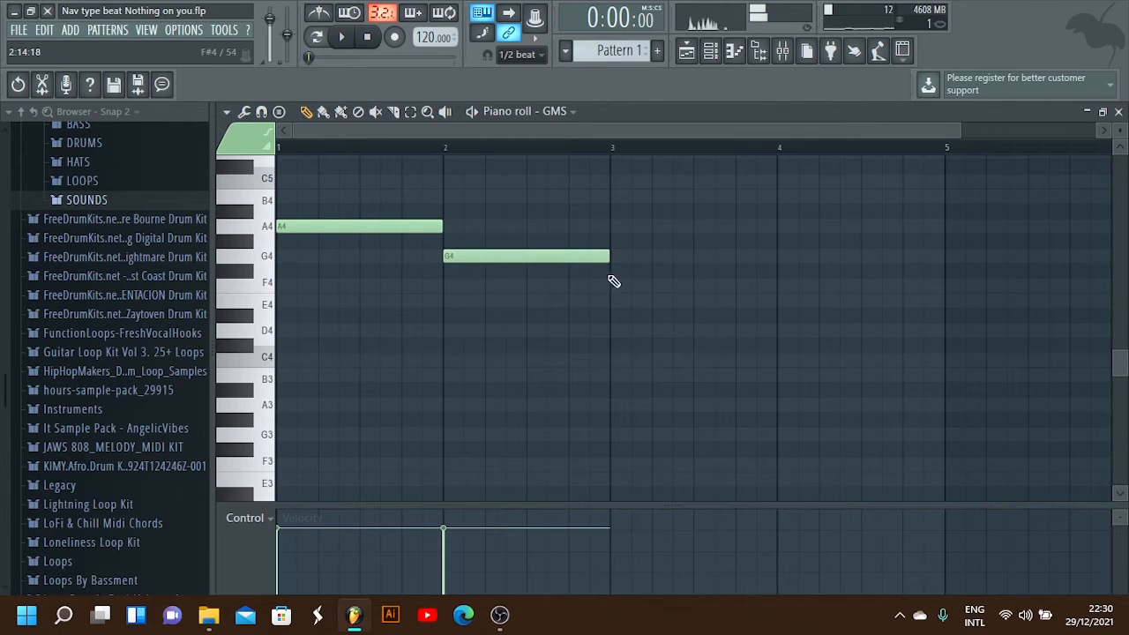
pyautogui.click(614, 226)
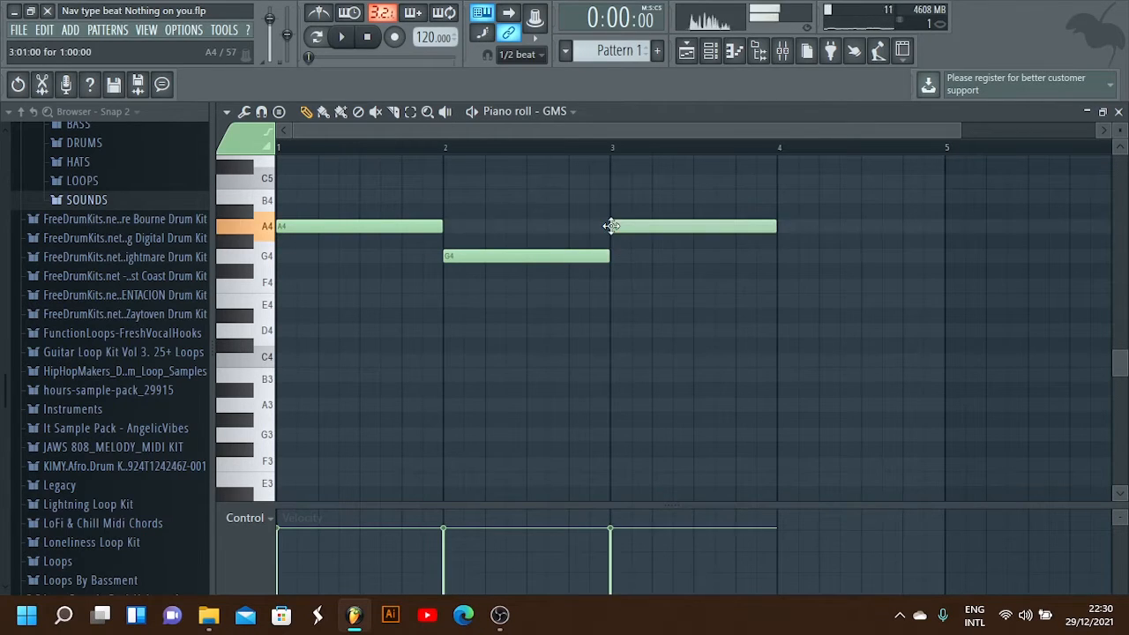
pyautogui.moveTo(776, 224); pyautogui.dragTo(945, 238)
# Switch playback to pattern mode and play the three-note top melody.
pyautogui.click(318, 37)
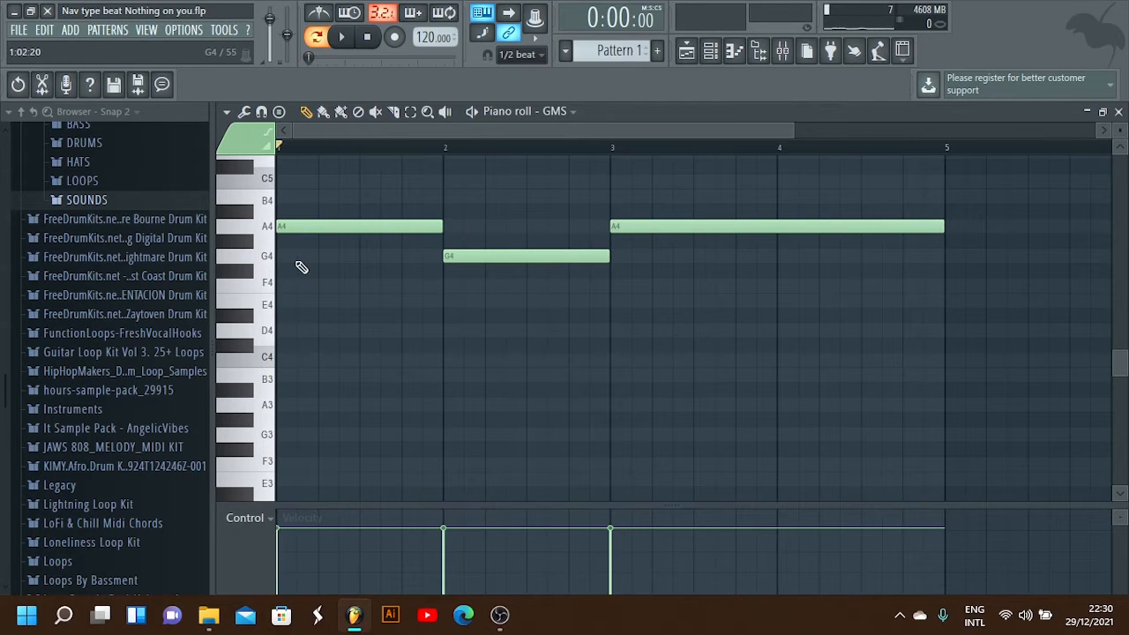
pyautogui.press('space')
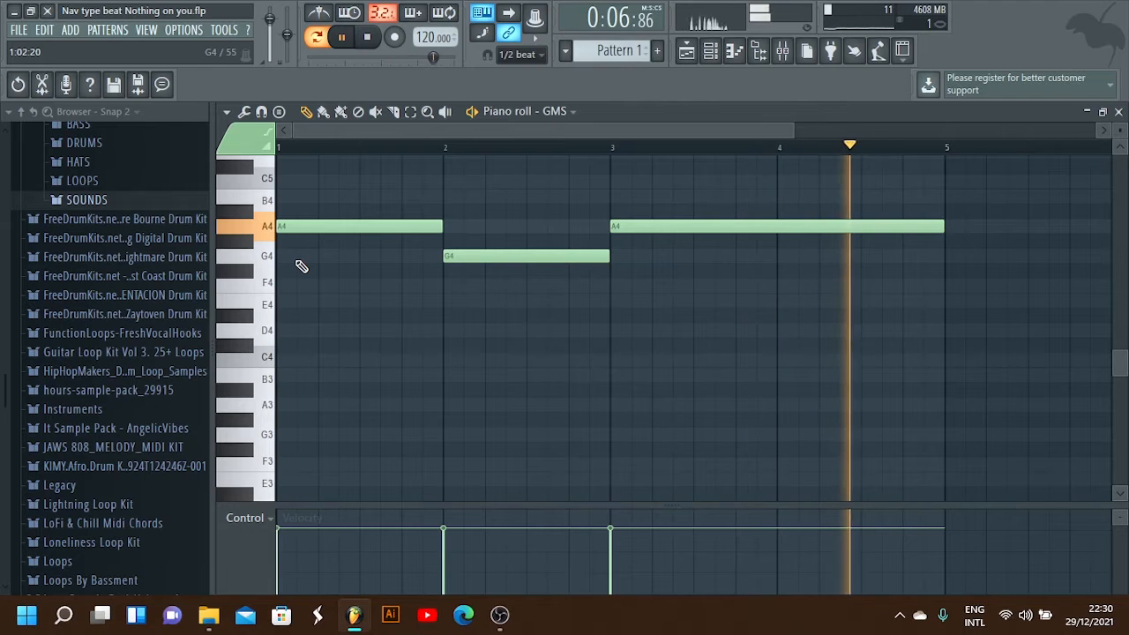
pyautogui.press('space')
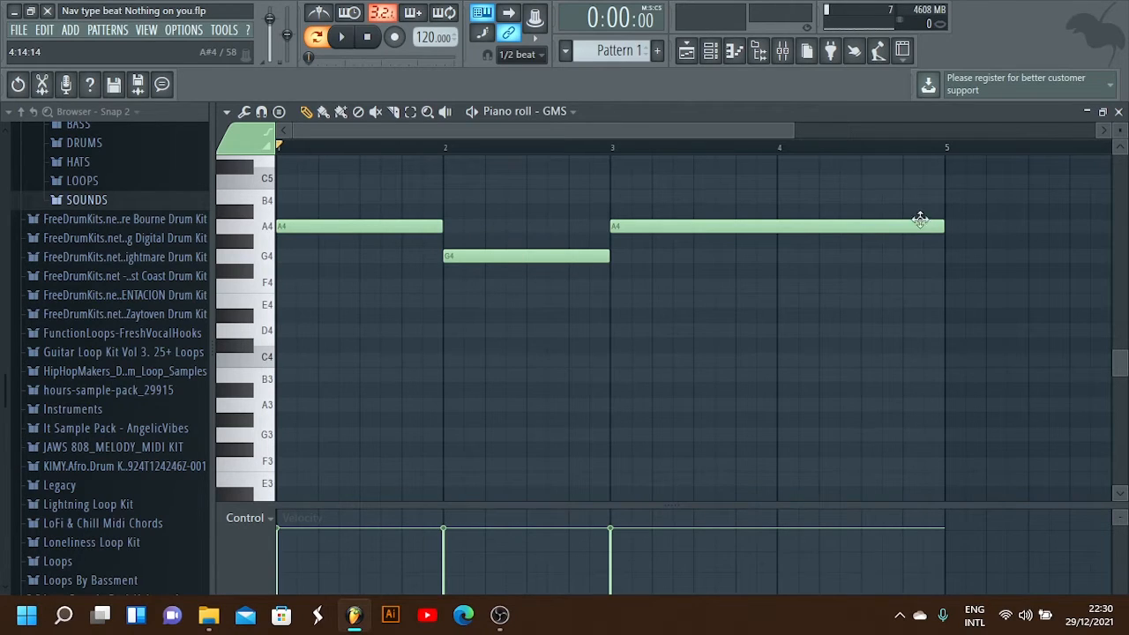
# Add one-bar F4 and D4 notes under the A4 in bar 1 and play the chord.
pyautogui.click(282, 284)
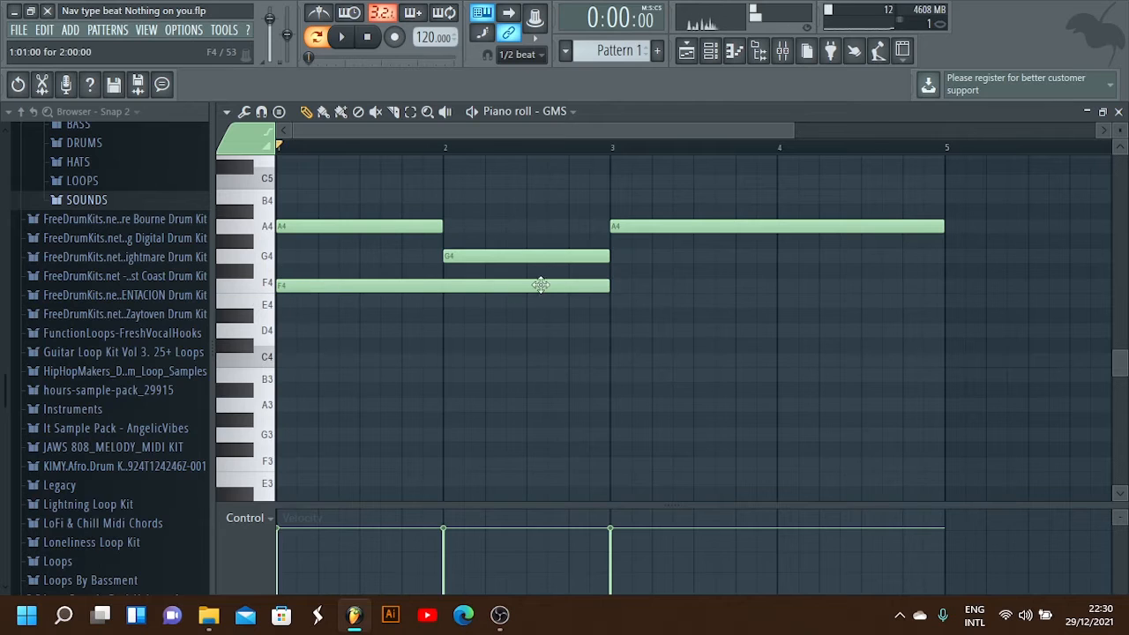
pyautogui.moveTo(596, 288); pyautogui.dragTo(445, 299)
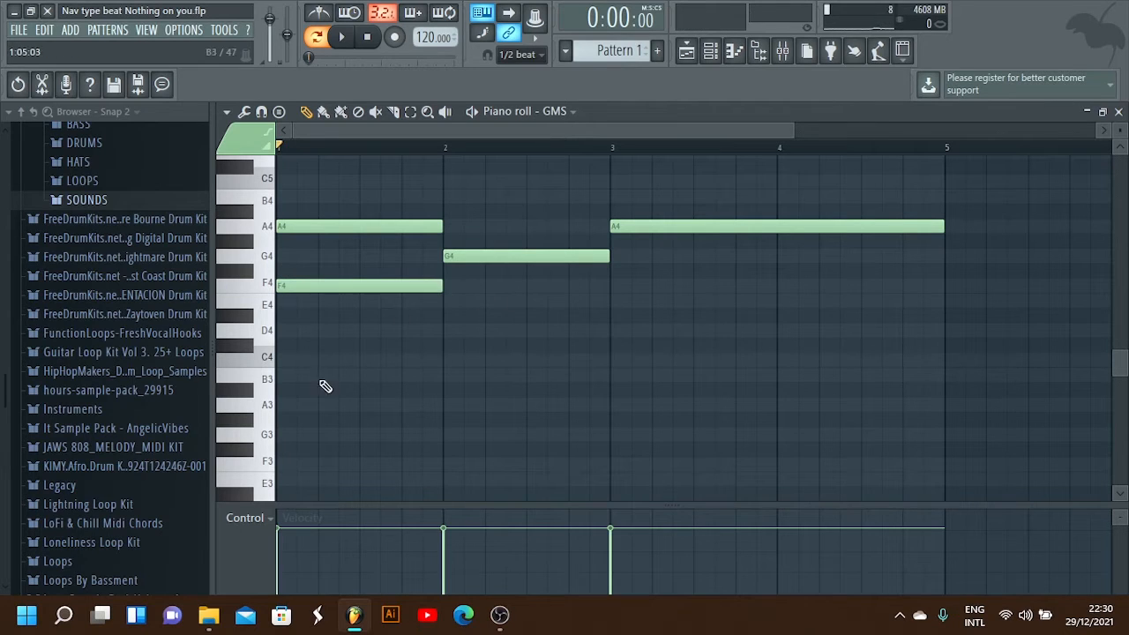
pyautogui.click(277, 334)
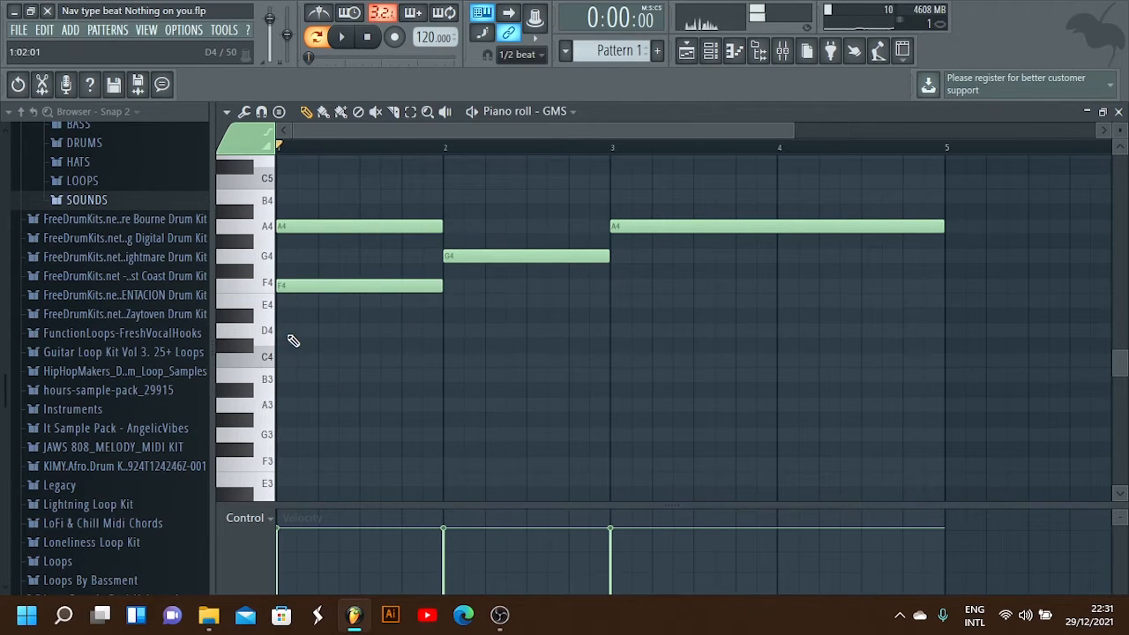
pyautogui.click(291, 332)
pyautogui.press('space')
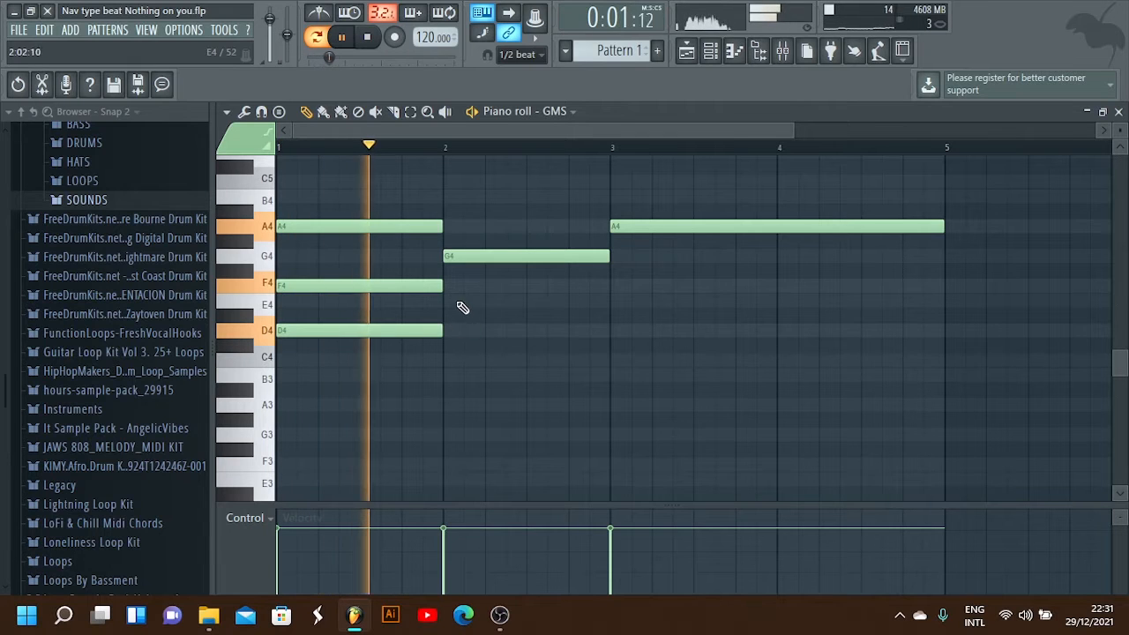
pyautogui.press('space')
# Add a one-bar E4 note in bar 2 and a two-bar F4 note from bar 3 during playback, and stop.
pyautogui.click(448, 302)
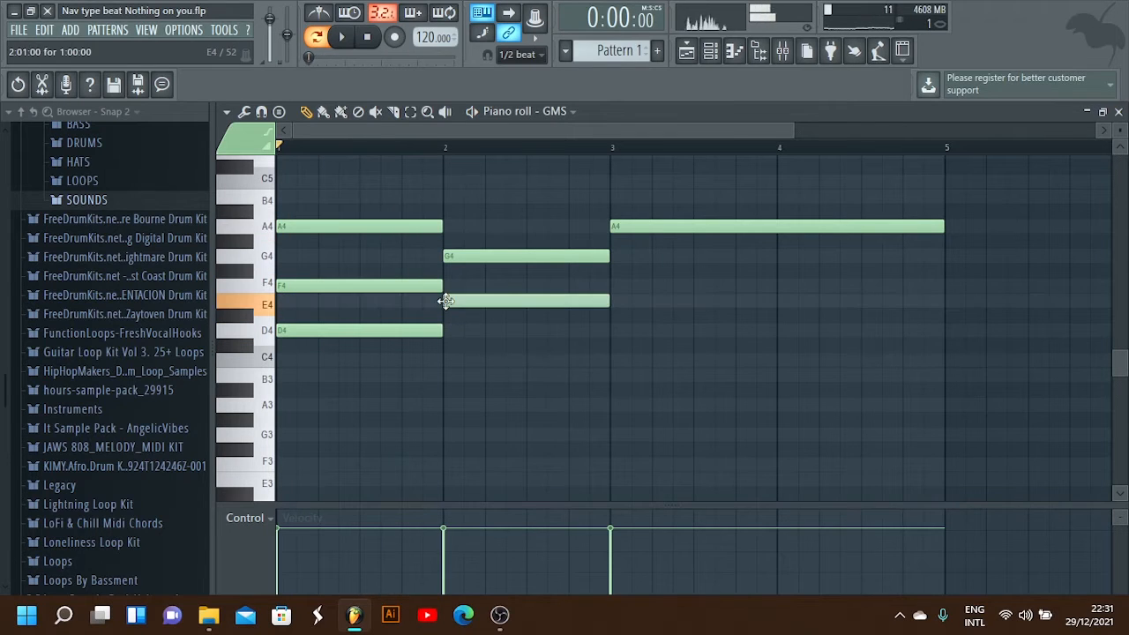
pyautogui.press('space')
pyautogui.scroll(-1, 544, 156)
pyautogui.scroll(-1, 544, 155)
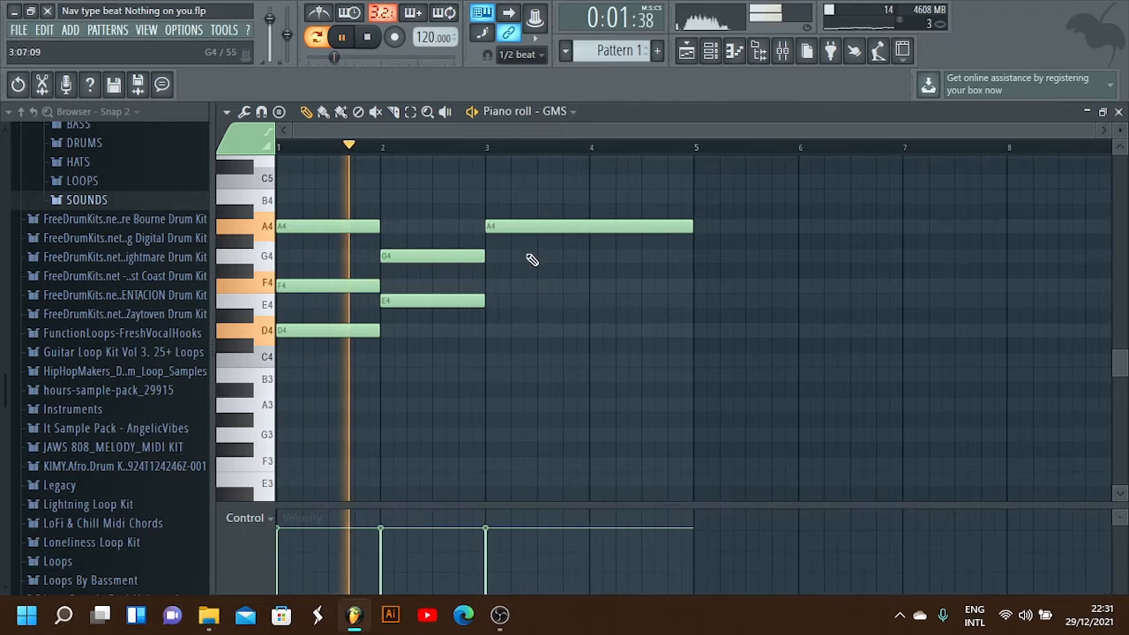
pyautogui.click(487, 284)
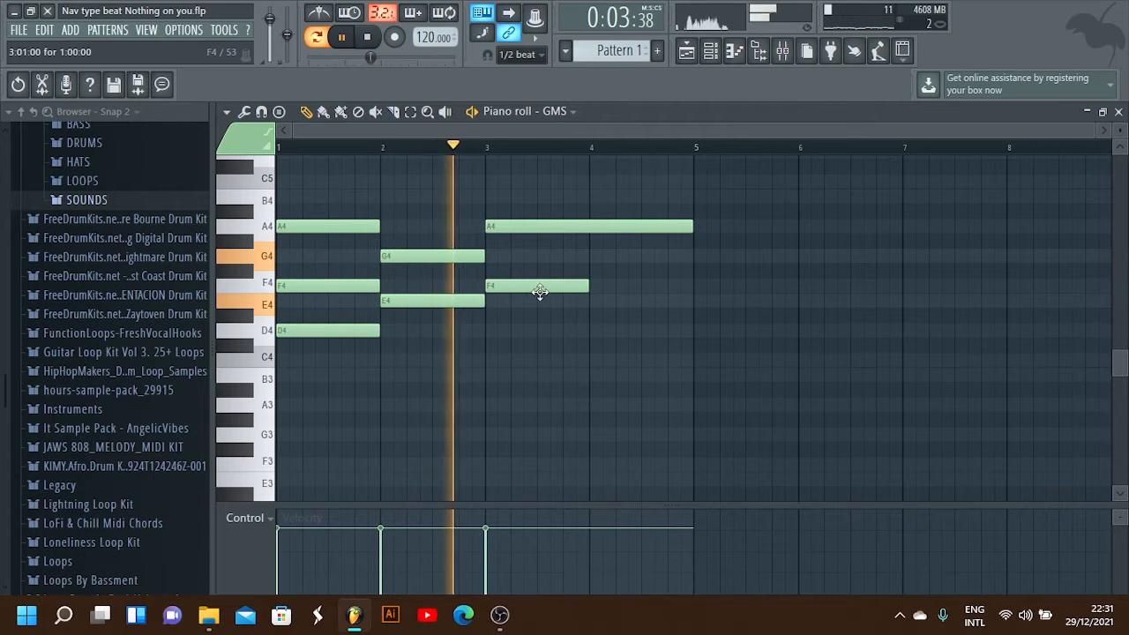
pyautogui.moveTo(588, 285); pyautogui.dragTo(693, 286)
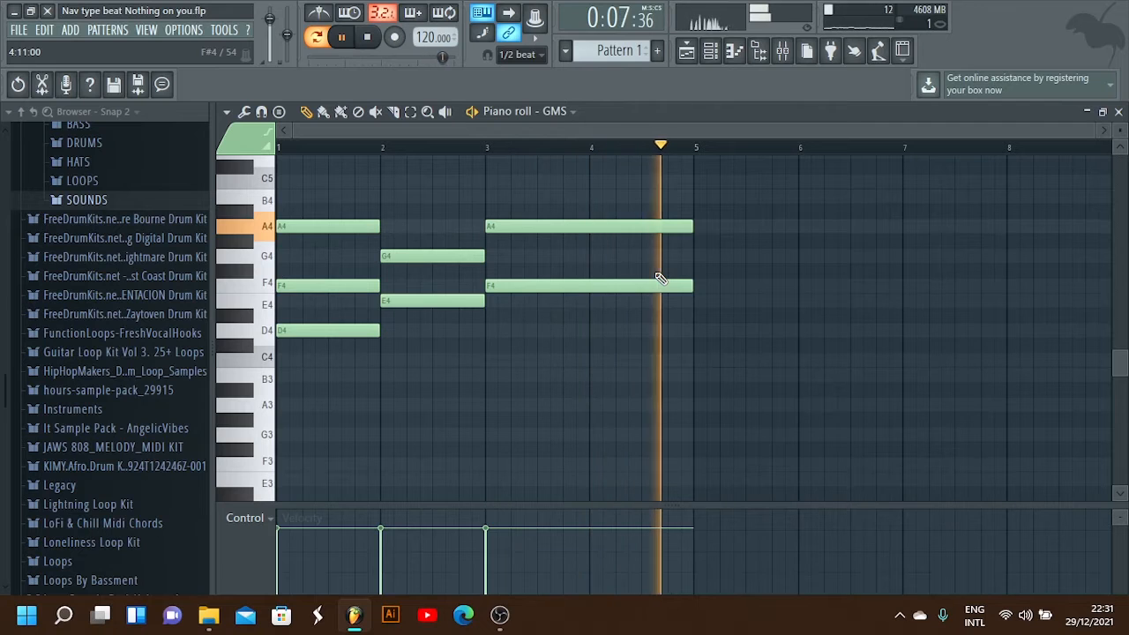
pyautogui.press('space')
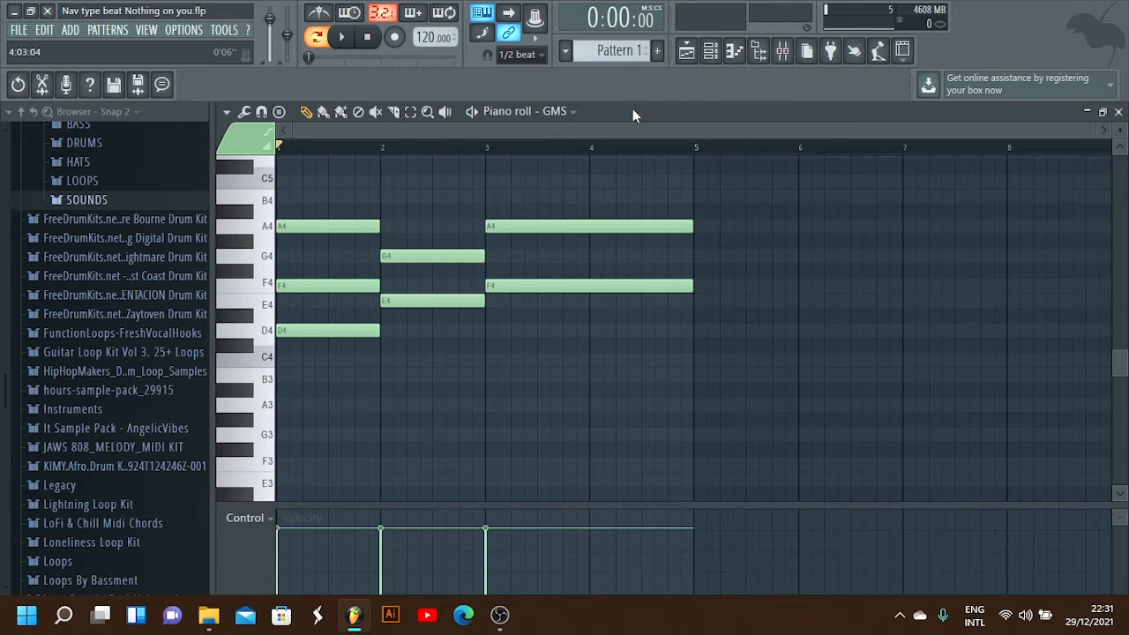
# View Pattern 3's GMS #2 notes in the piano roll and return to Pattern 1's GMS notes.
pyautogui.click(710, 50)
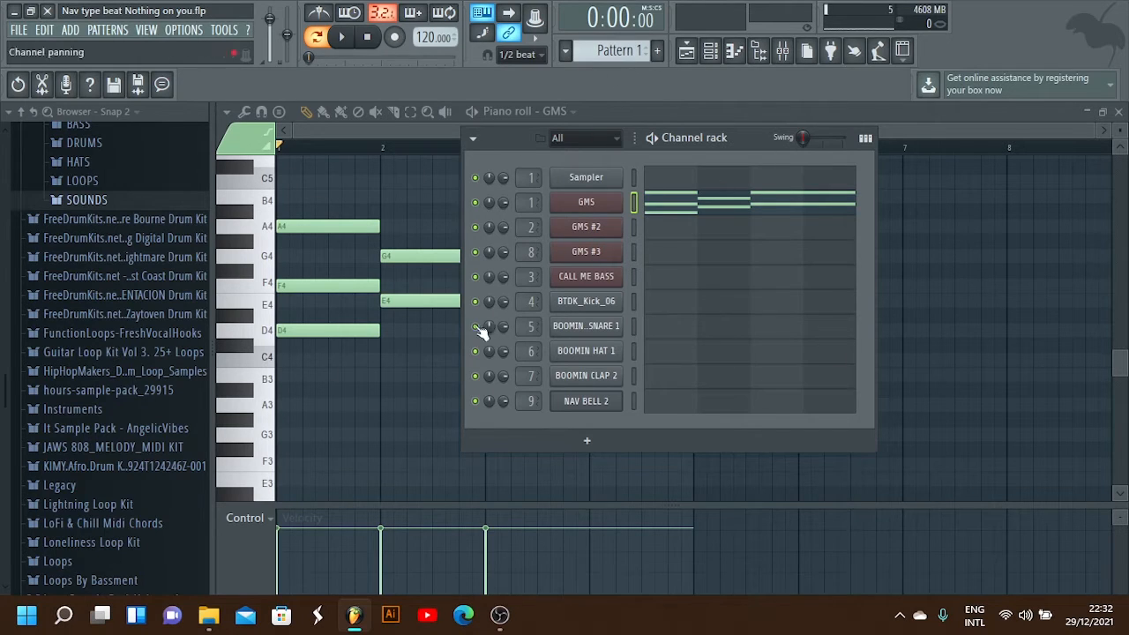
pyautogui.press('KP_Add')
pyautogui.press('KP_Add')
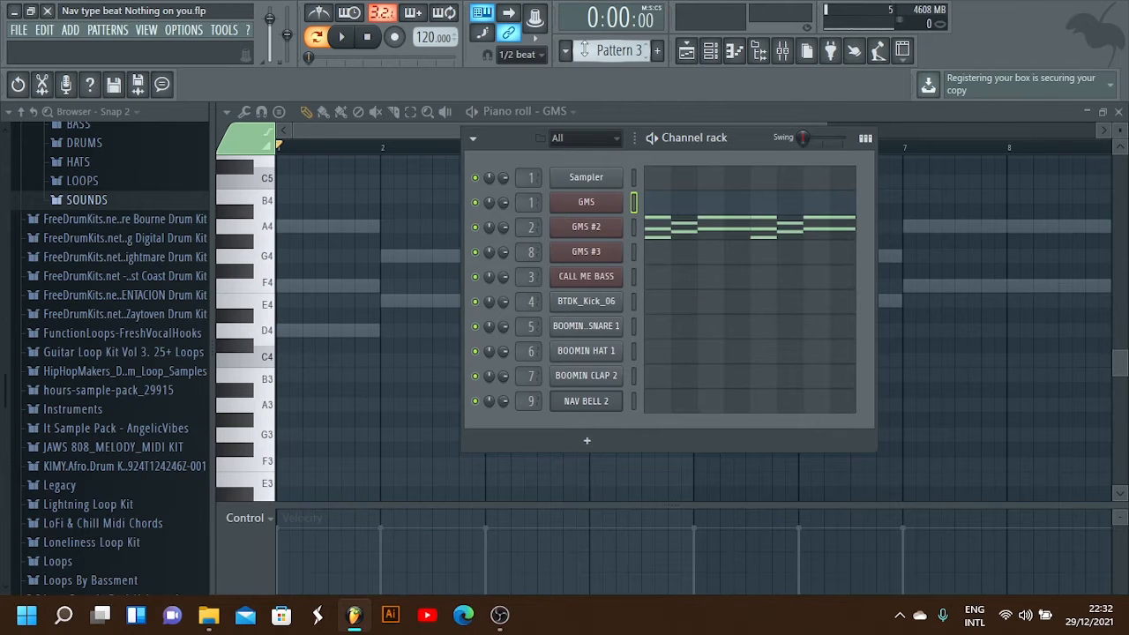
pyautogui.click(670, 227)
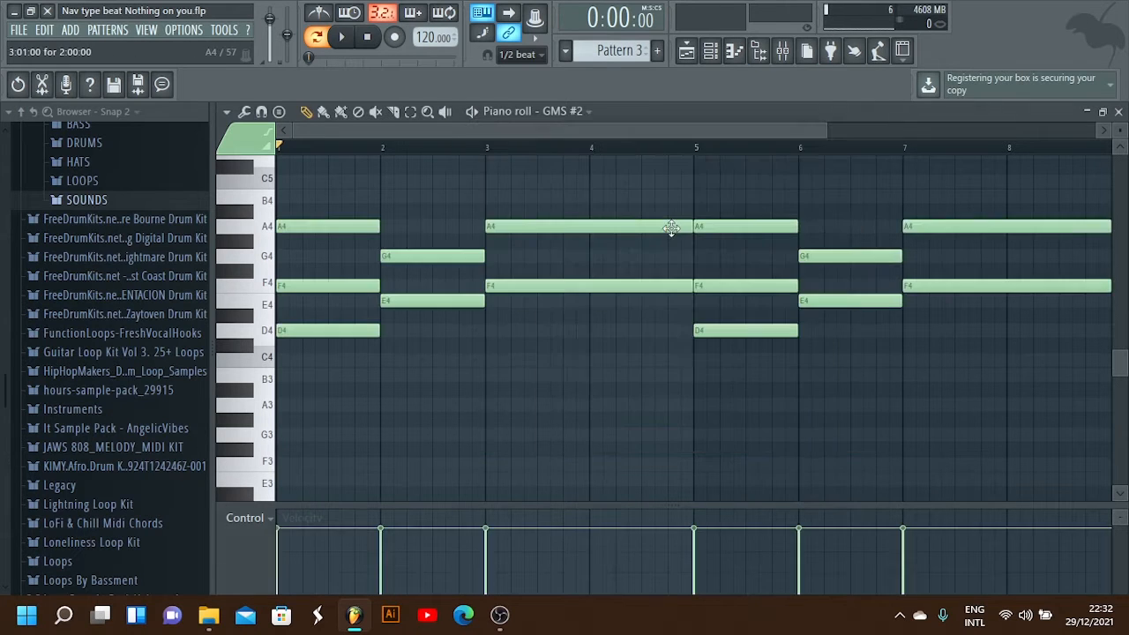
pyautogui.click(710, 50)
pyautogui.scroll(2, 609, 50)
pyautogui.click(659, 202)
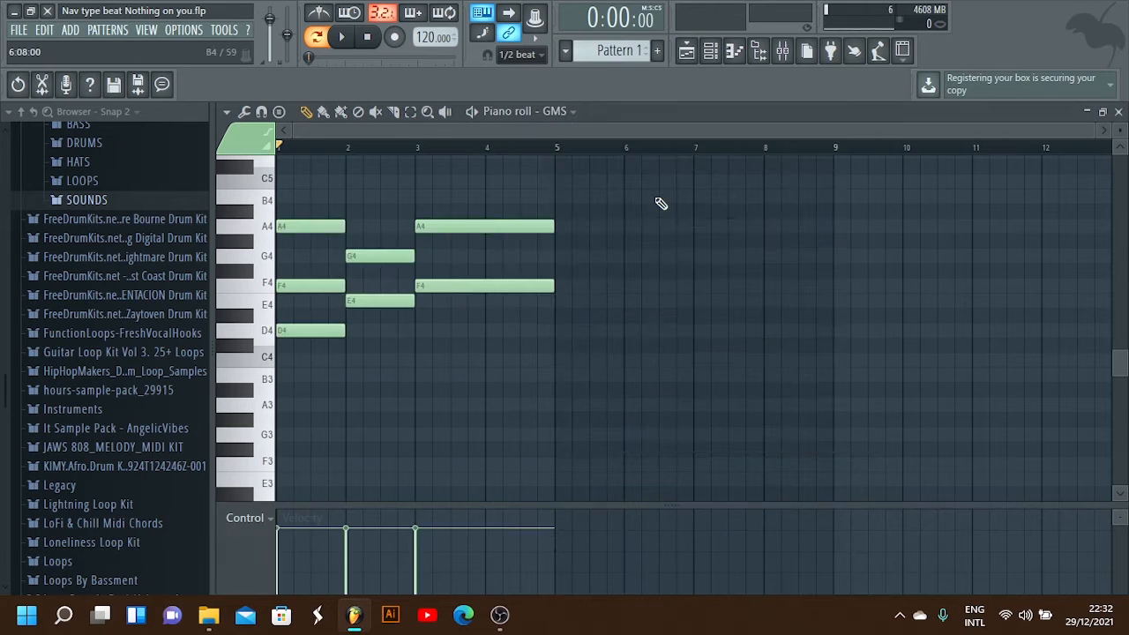
# Set the snap to Bar, select the GMS notes in bars 1 to 4 and duplicate them into the following four bars.
pyautogui.hscroll(6, 595, 149)
pyautogui.hscroll(-6, 595, 150)
pyautogui.click(519, 54)
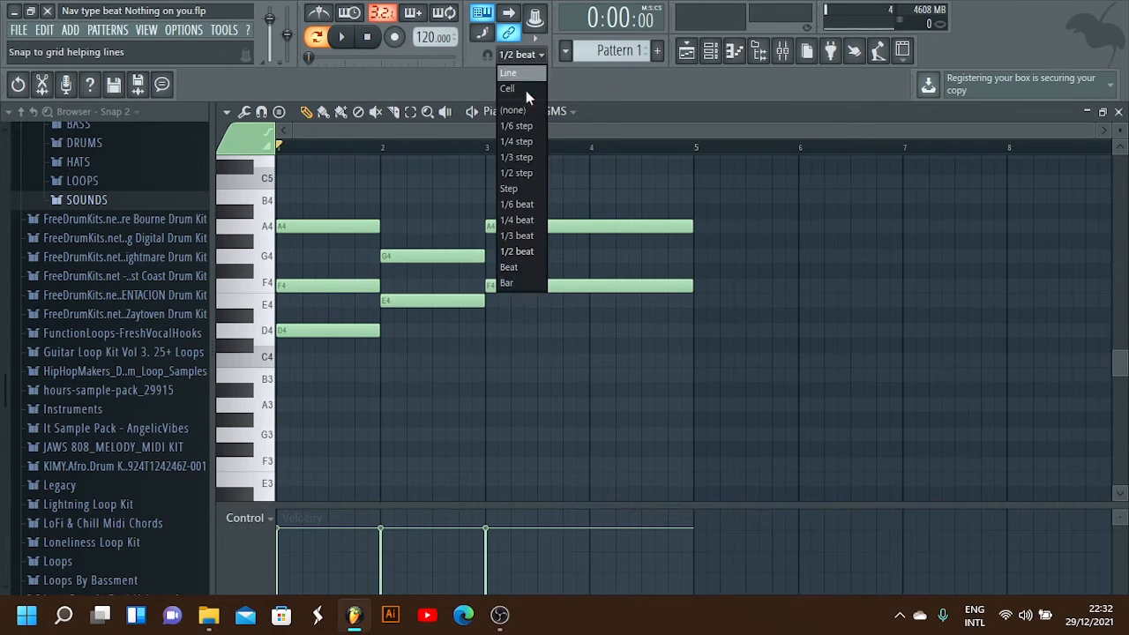
pyautogui.click(533, 284)
pyautogui.moveTo(713, 155); pyautogui.dragTo(277, 150)
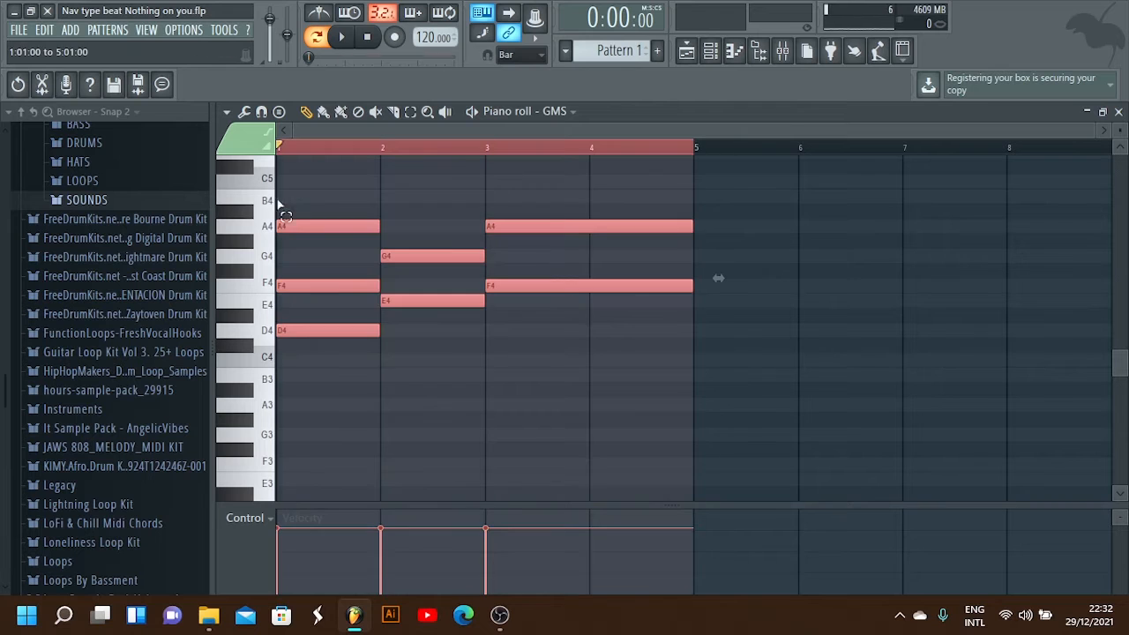
pyautogui.click(227, 113)
pyautogui.moveTo(252, 147)
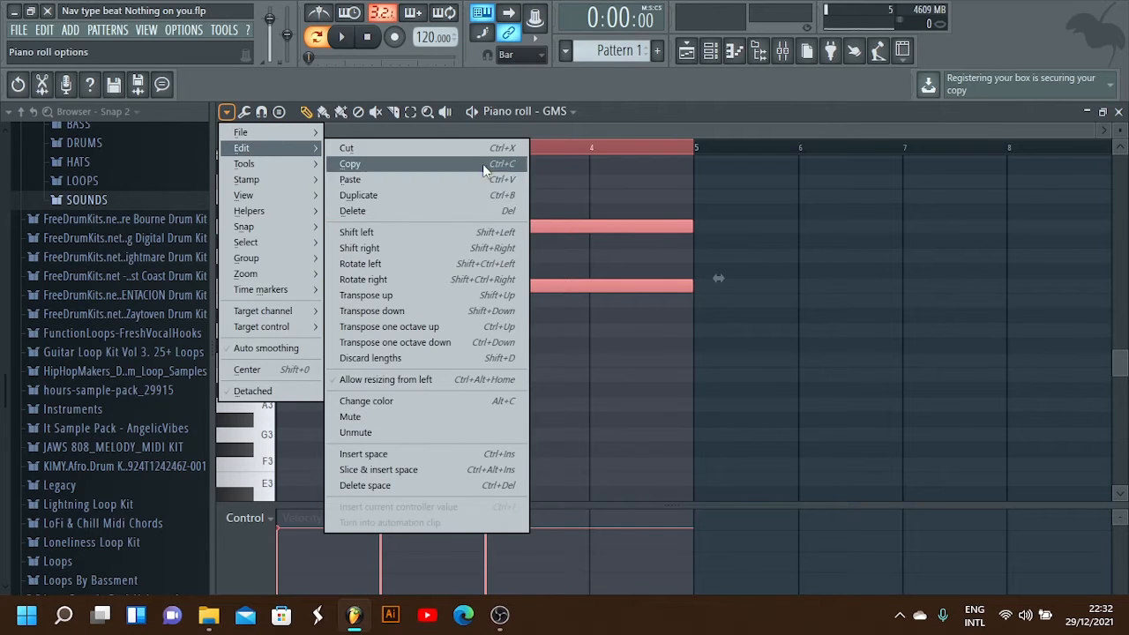
pyautogui.click(452, 197)
# View Pattern 3's GMS #2 notes in the piano roll and reset the playback position to the start.
pyautogui.click(686, 50)
pyautogui.press('F6')
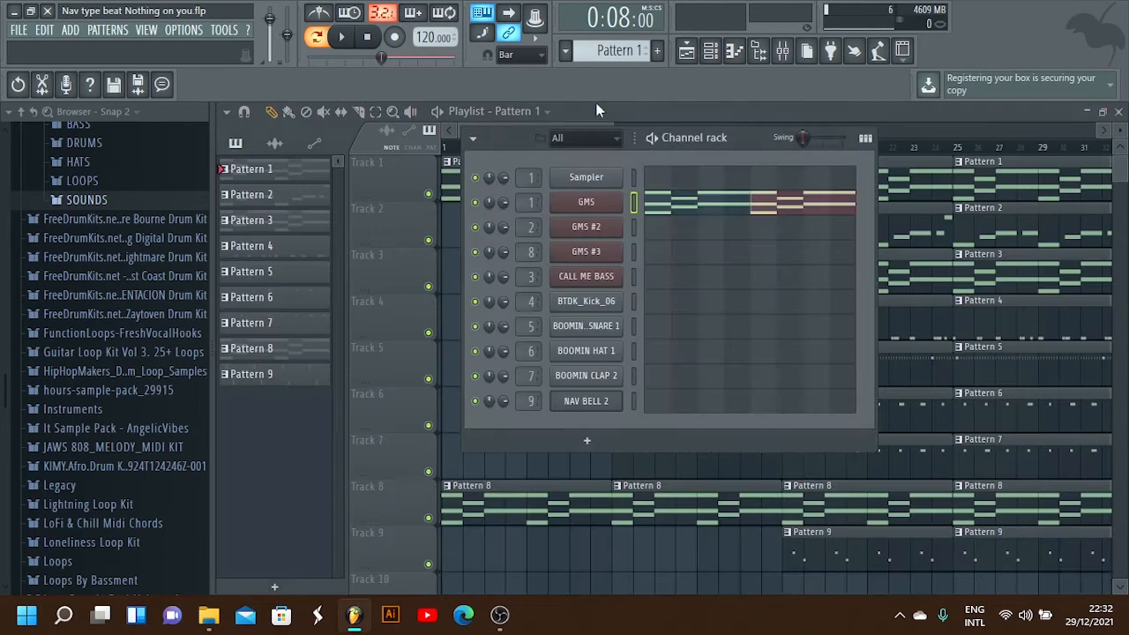
pyautogui.scroll(-2, 613, 53)
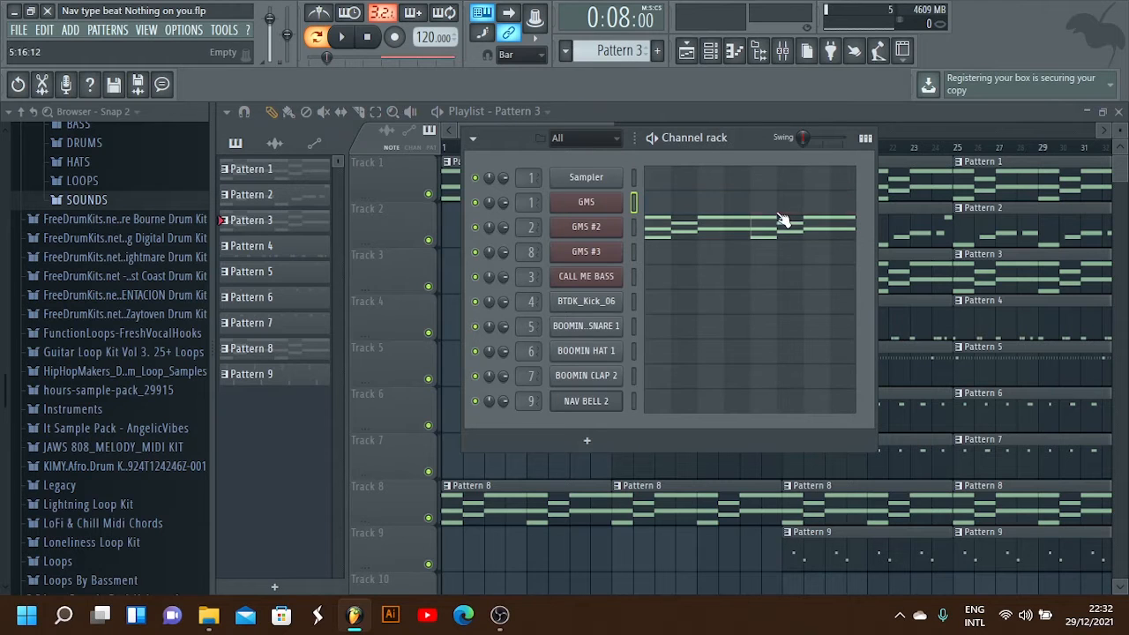
pyautogui.click(673, 230)
pyautogui.scroll(-2, 550, 150)
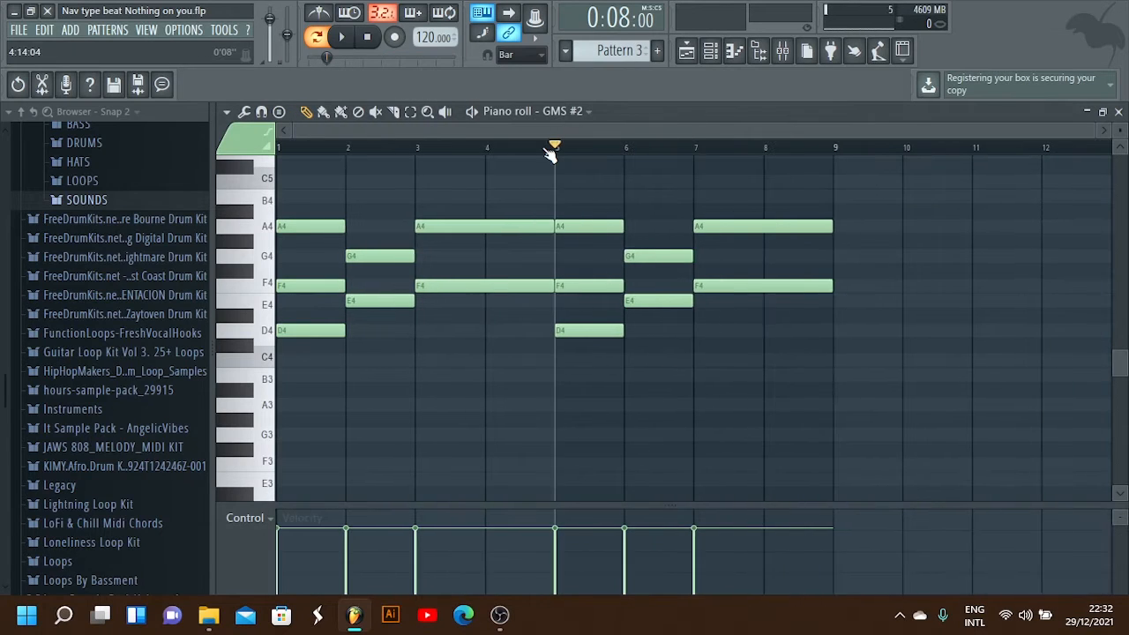
pyautogui.click(367, 37)
# Check the bank and program used by the GMS #2 synth.
pyautogui.click(710, 50)
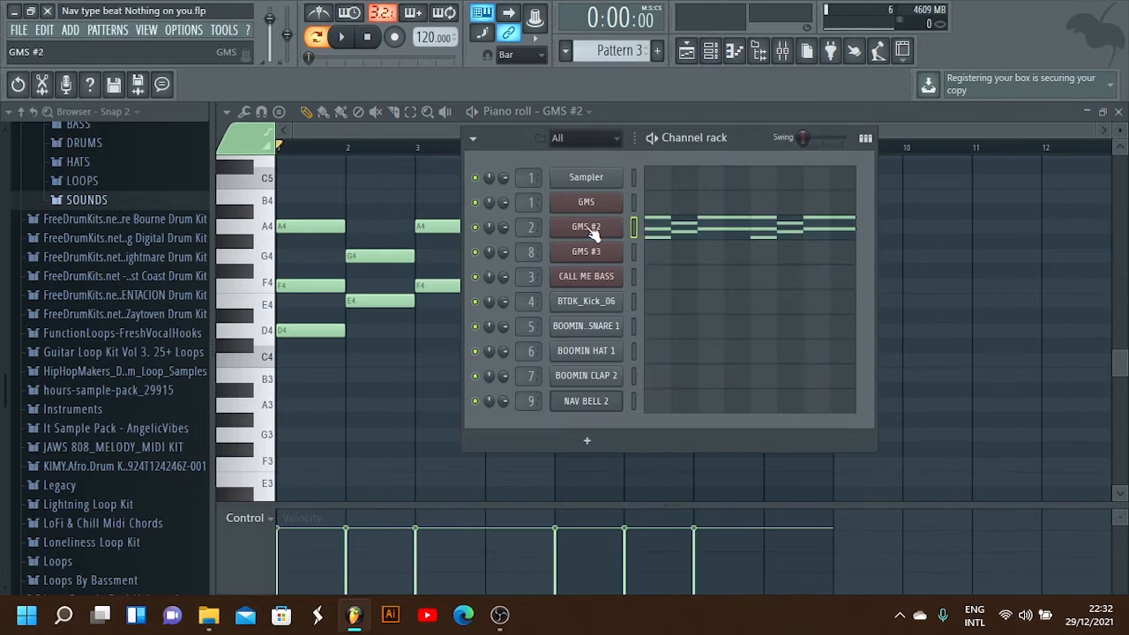
pyautogui.click(585, 227)
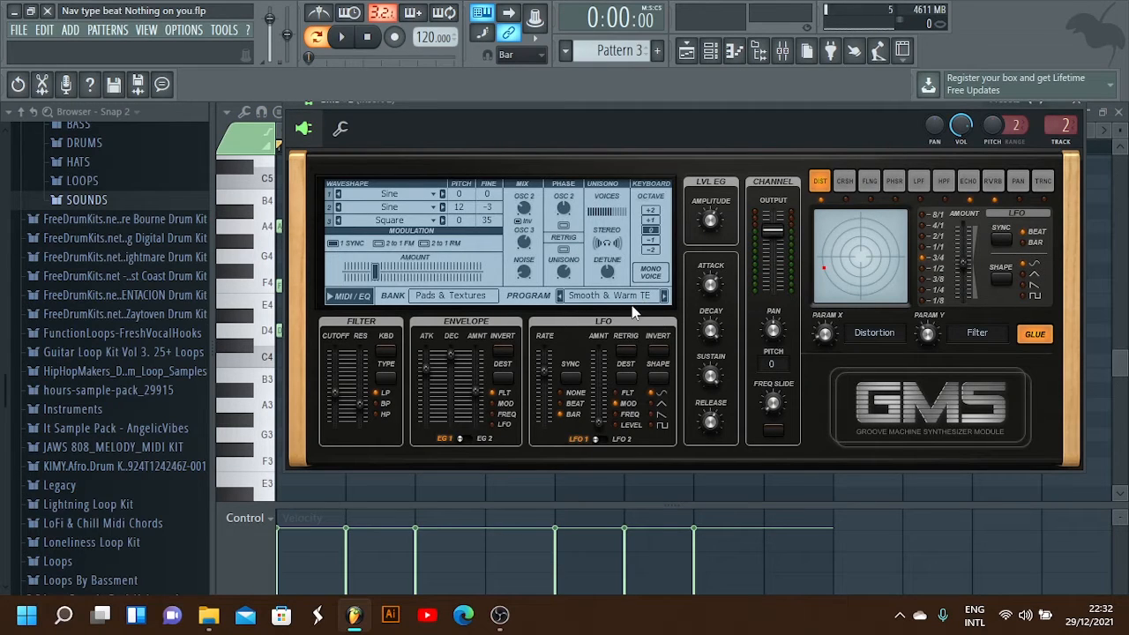
pyautogui.click(1119, 112)
# Examine the Fruity Reeverb 2, Gross Beat and Fruity Stereo Enhancer effects on mixer Insert 2.
pyautogui.click(783, 51)
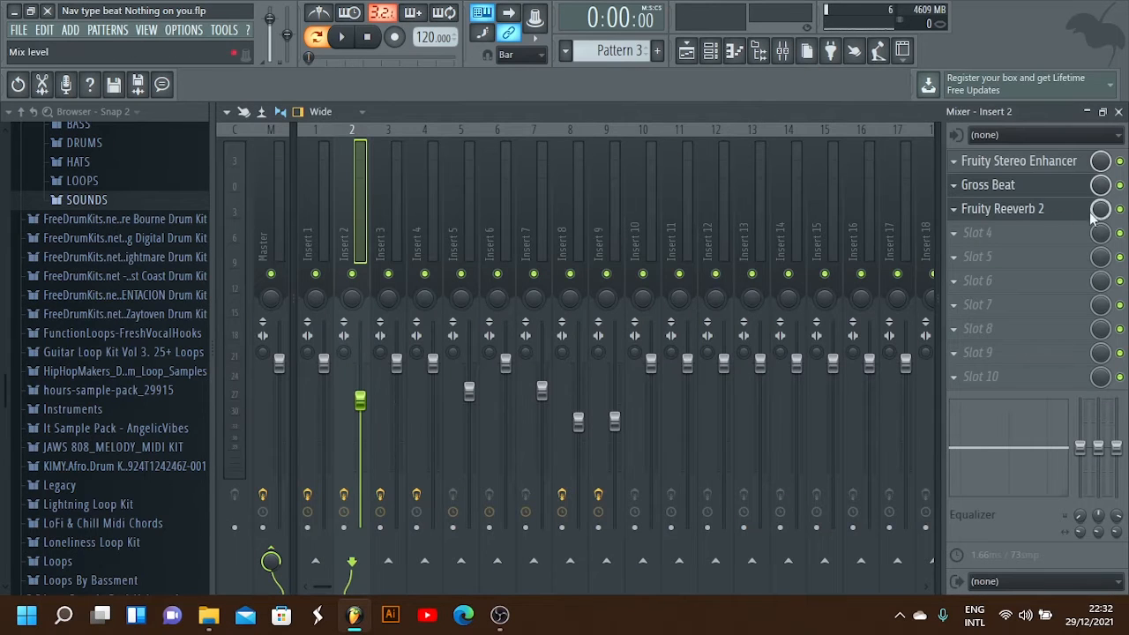
pyautogui.click(1014, 209)
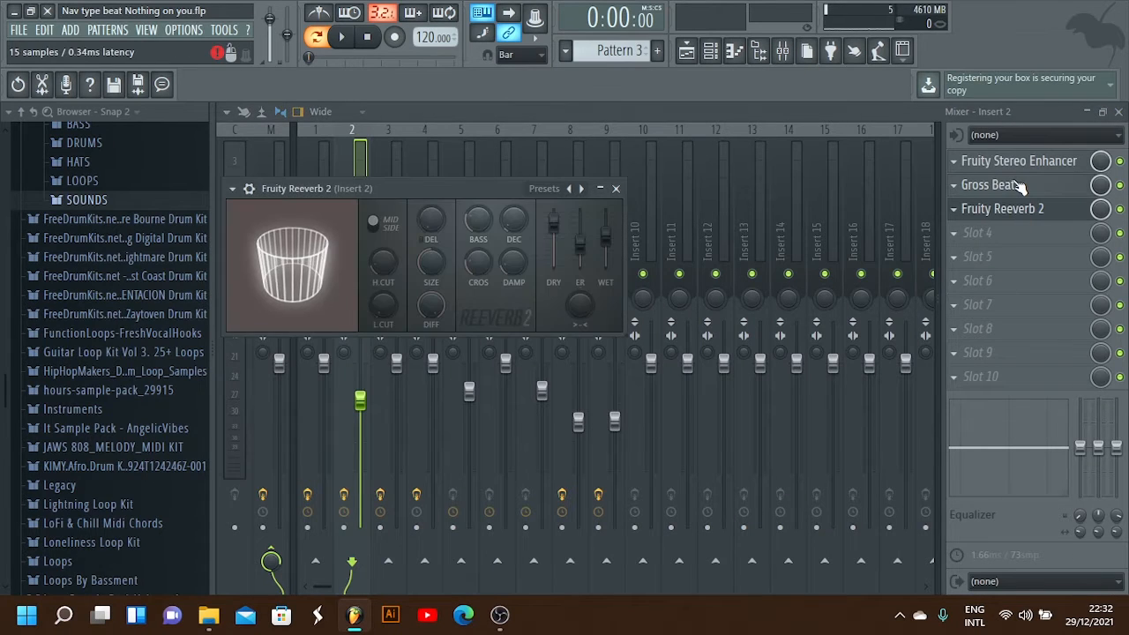
pyautogui.click(1014, 185)
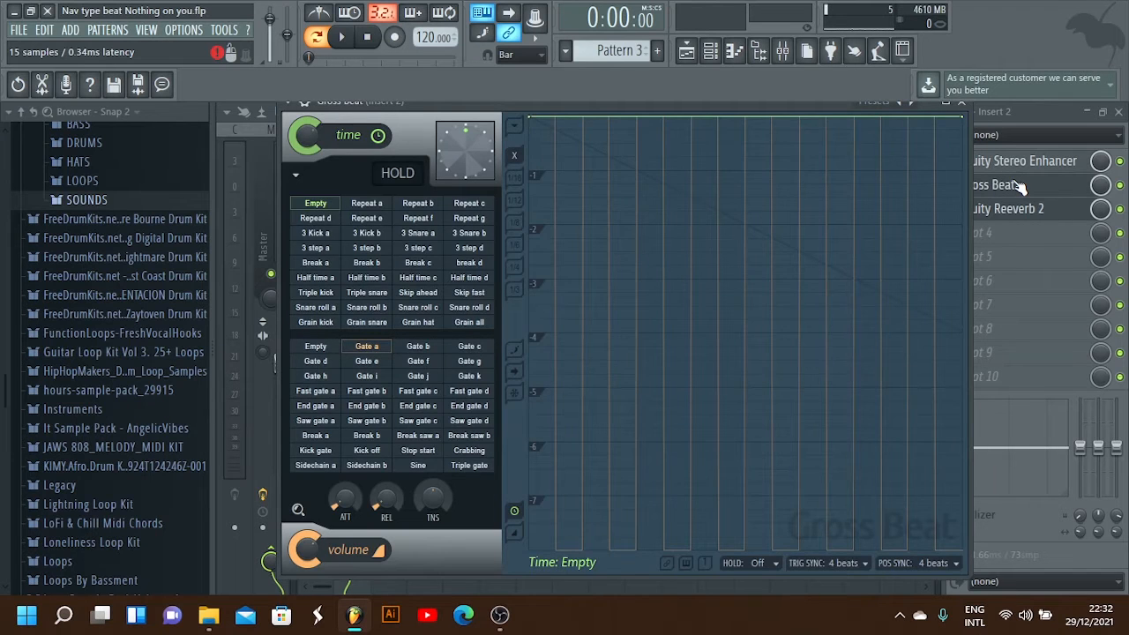
pyautogui.click(1019, 185)
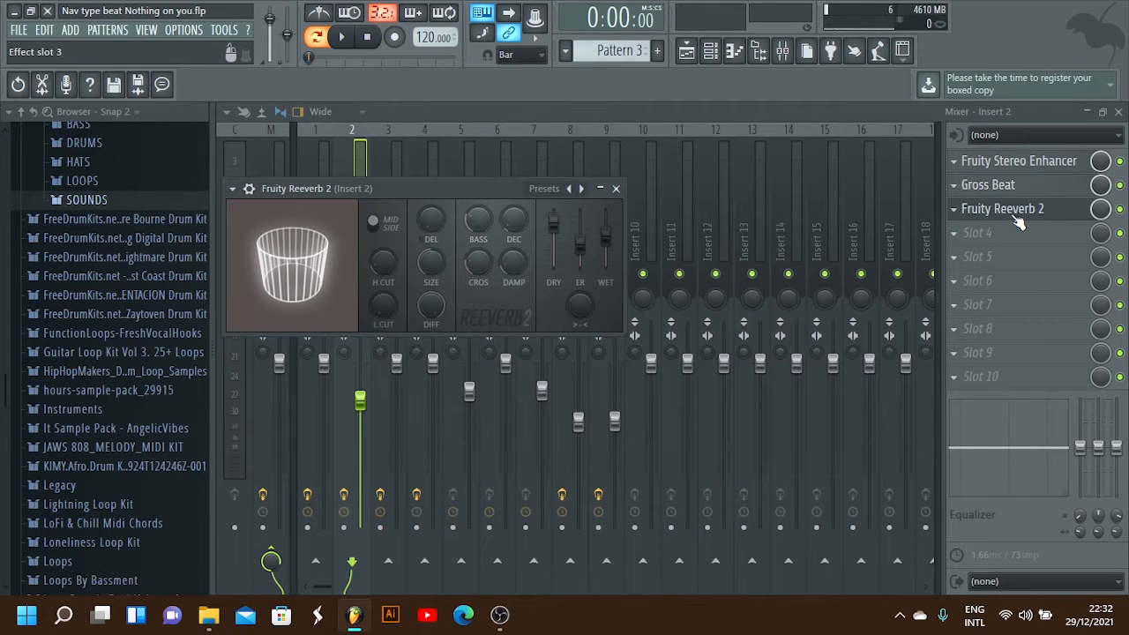
pyautogui.click(1021, 169)
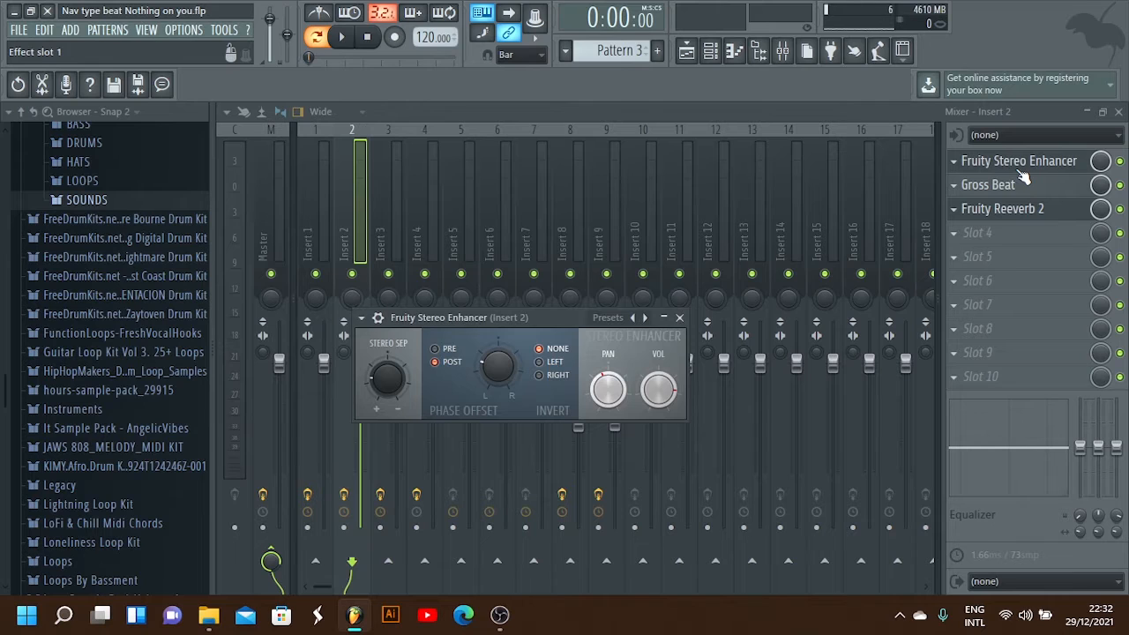
# Load the For strings preset in Insert 2's Fruity Stereo Enhancer and close the open effect windows.
pyautogui.click(608, 325)
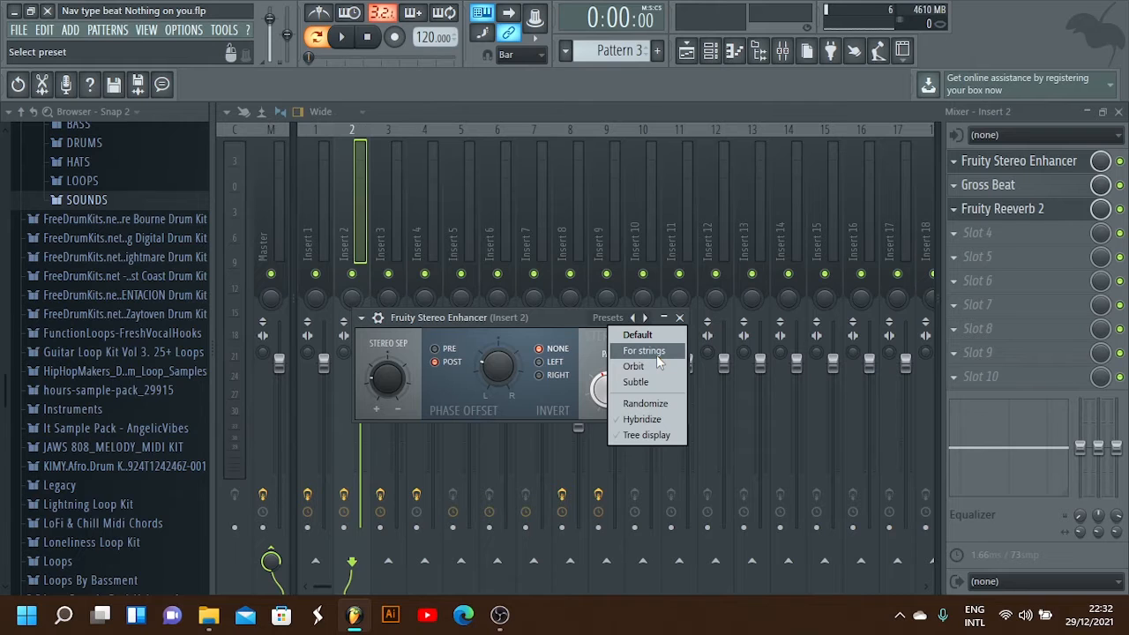
pyautogui.click(656, 355)
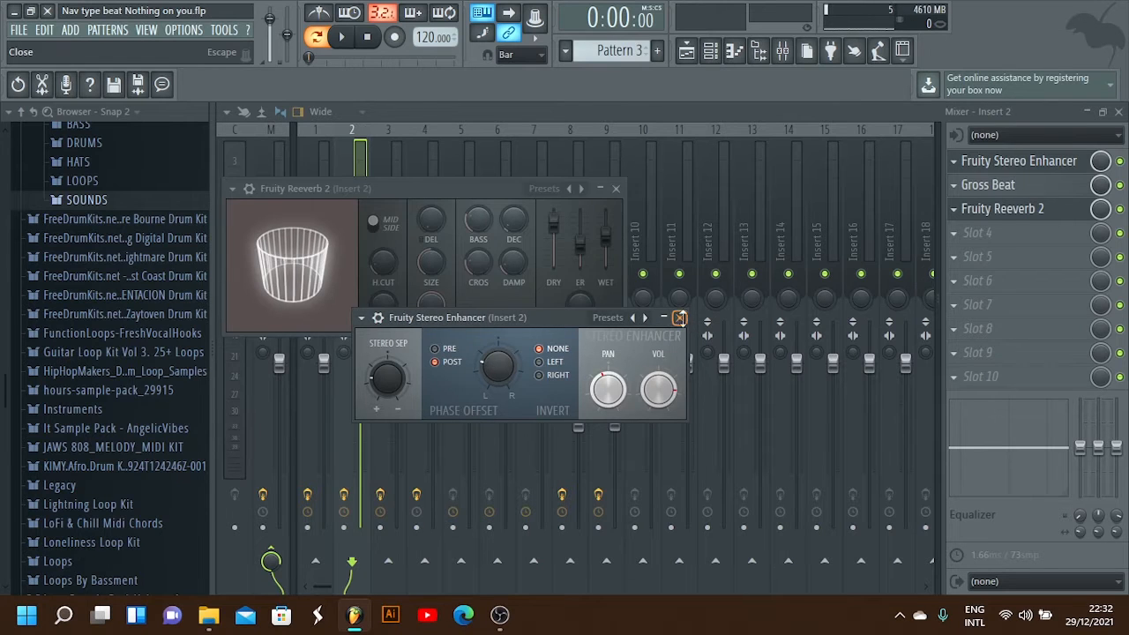
pyautogui.click(680, 318)
pyautogui.click(617, 189)
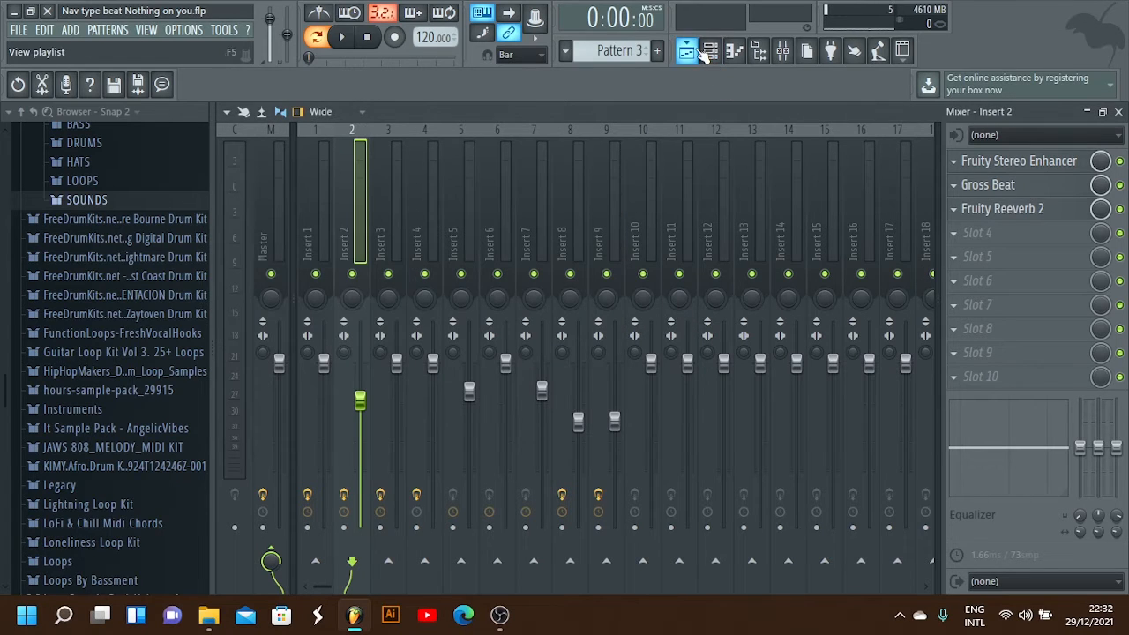
# Play Pattern 3 with the playlist and channel rack shown, and stop it.
pyautogui.click(697, 51)
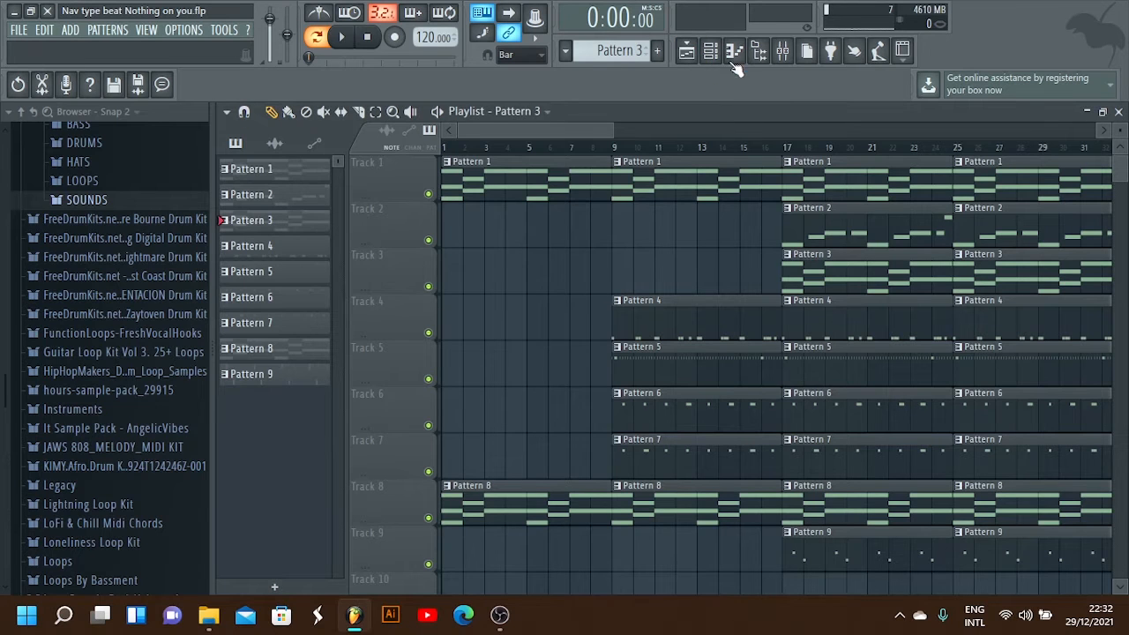
pyautogui.click(734, 51)
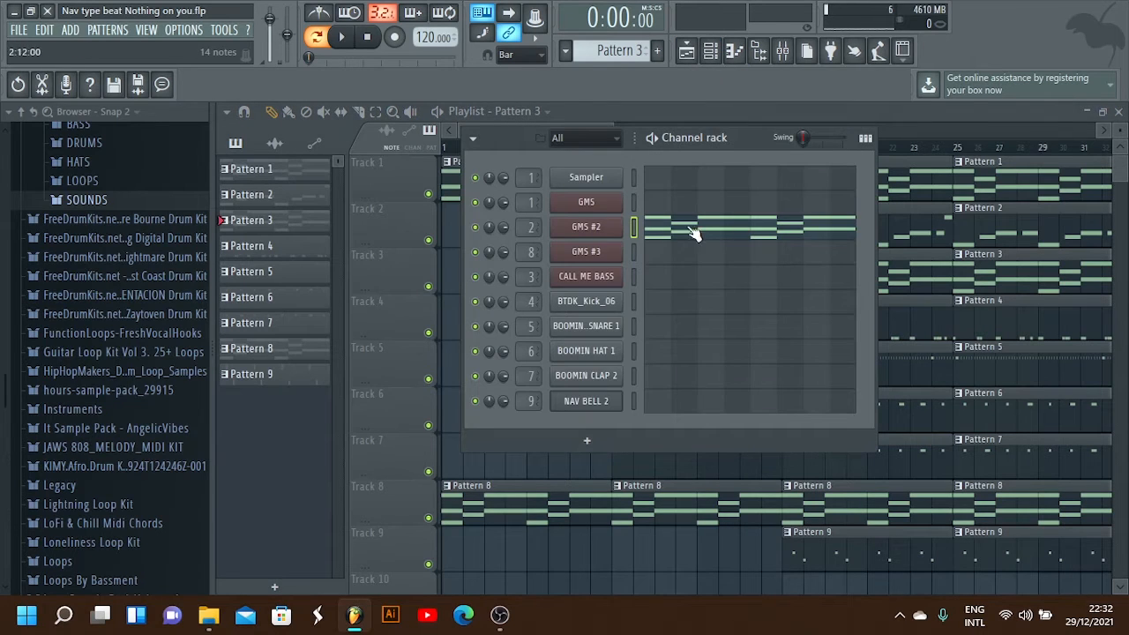
pyautogui.press('space')
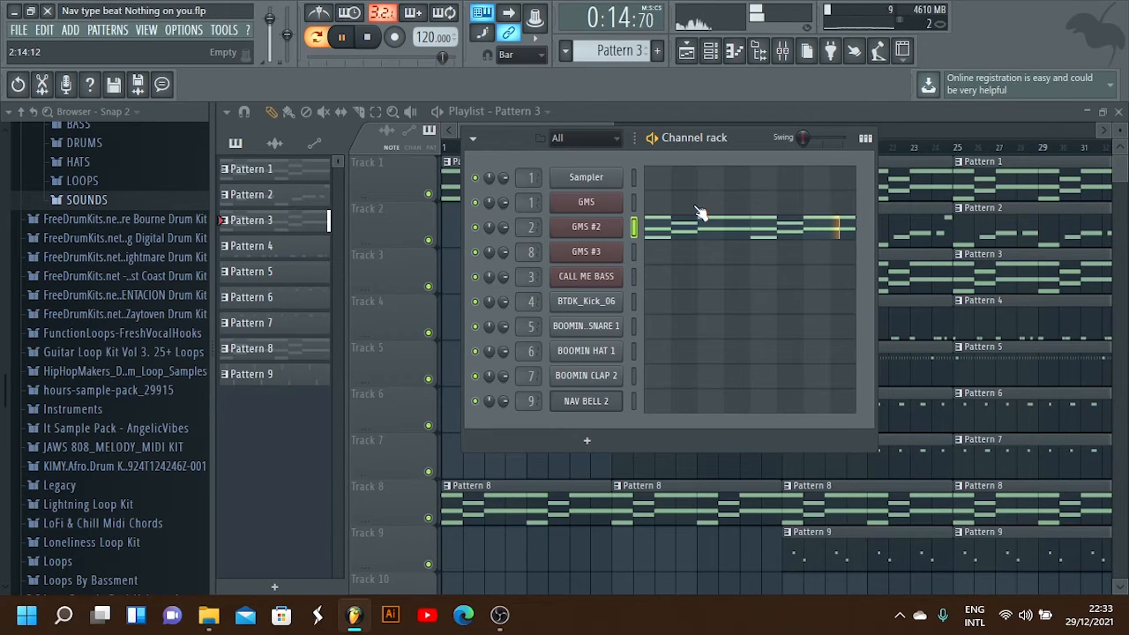
pyautogui.press('space')
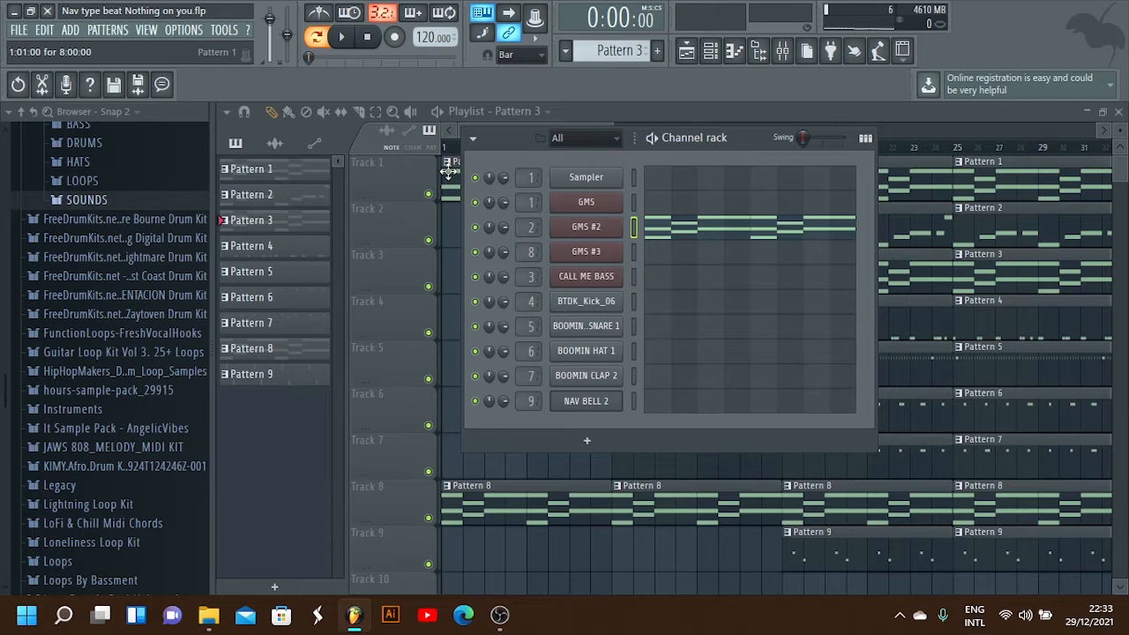
# Switch to Pattern 8 and check the bank and program of its GMS #3 synth.
pyautogui.scroll(-6, 587, 50)
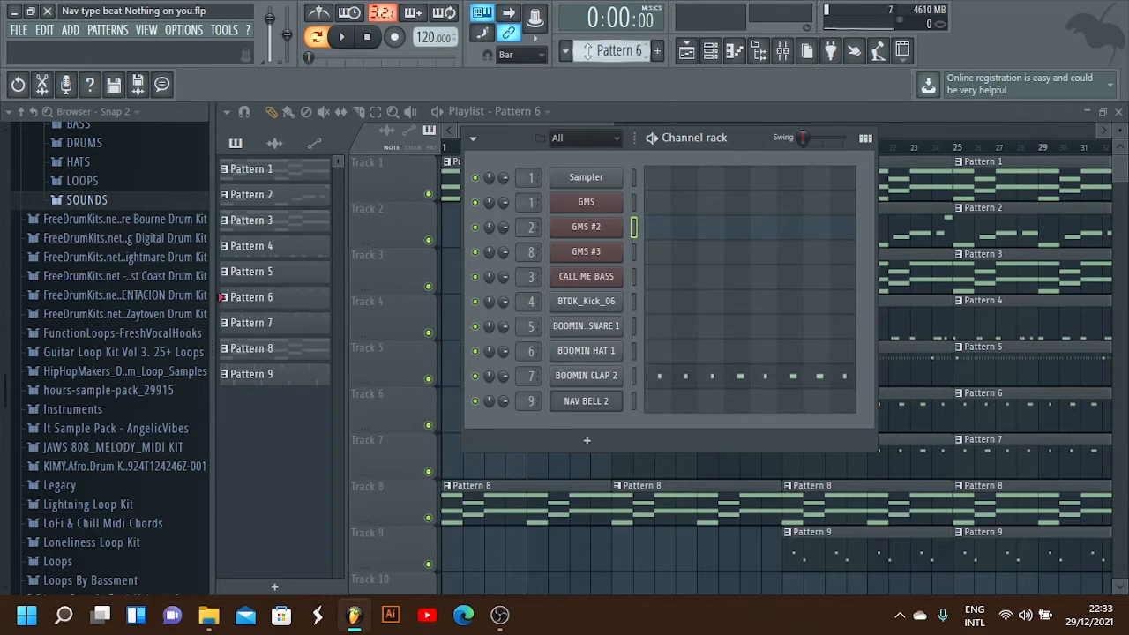
pyautogui.scroll(1, 587, 50)
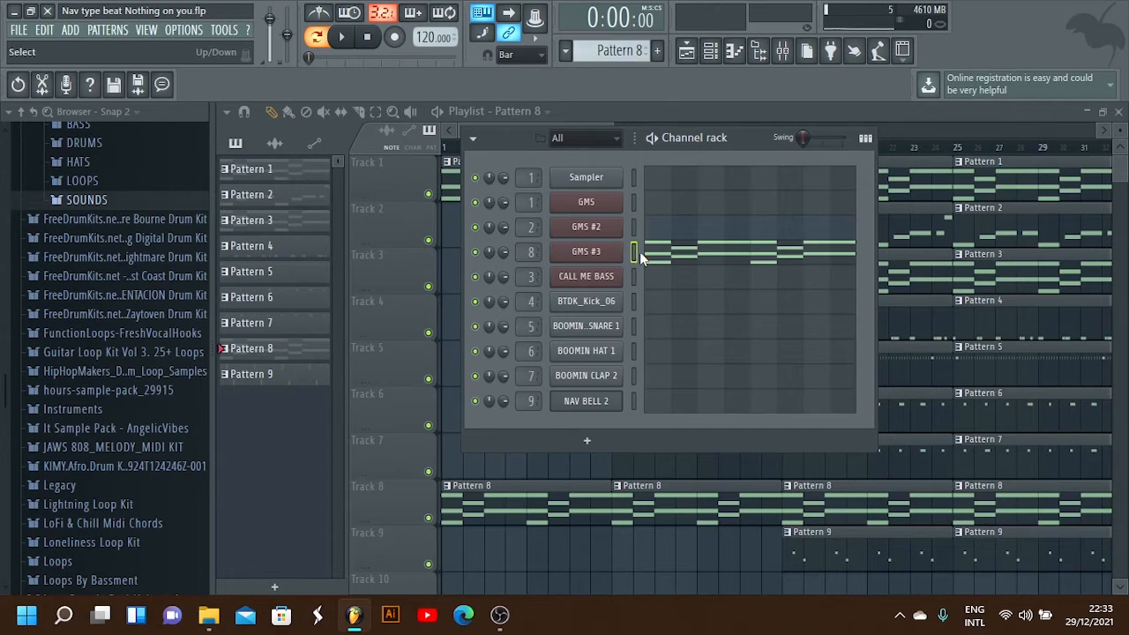
pyautogui.click(586, 251)
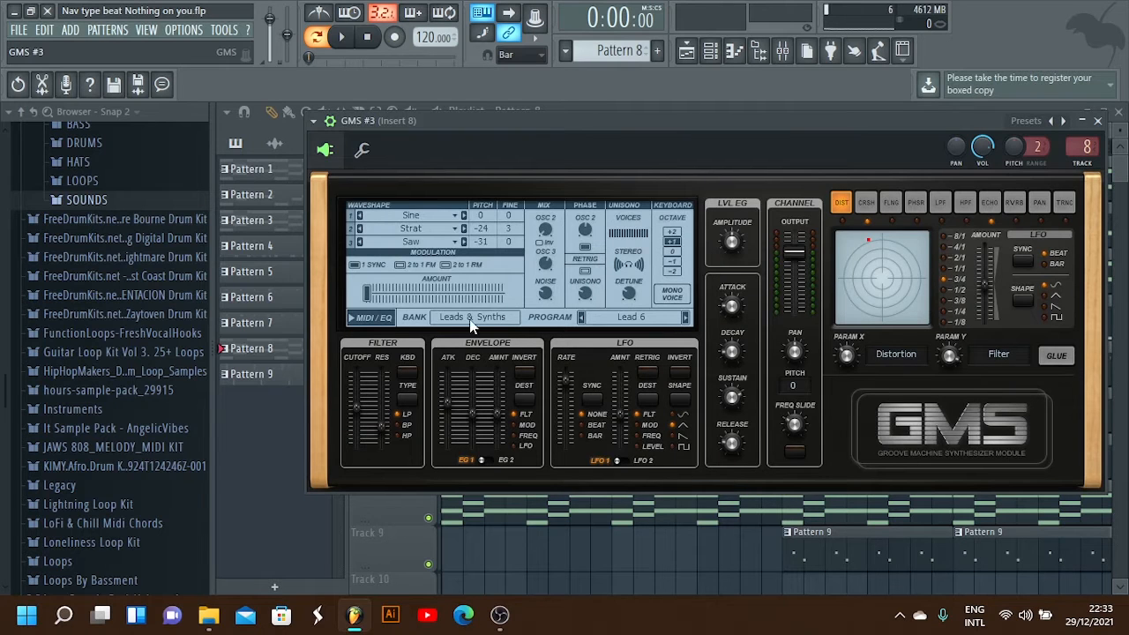
pyautogui.click(1098, 120)
# Examine the Fruity Love Philter effect on mixer Insert 8 and close it.
pyautogui.click(783, 51)
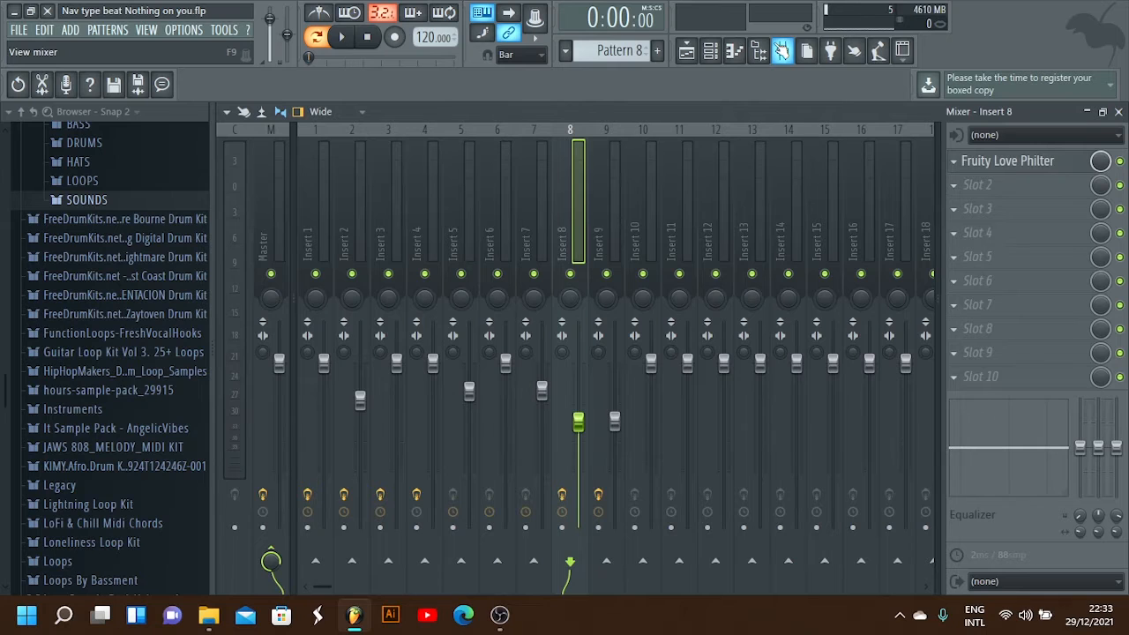
pyautogui.click(1014, 161)
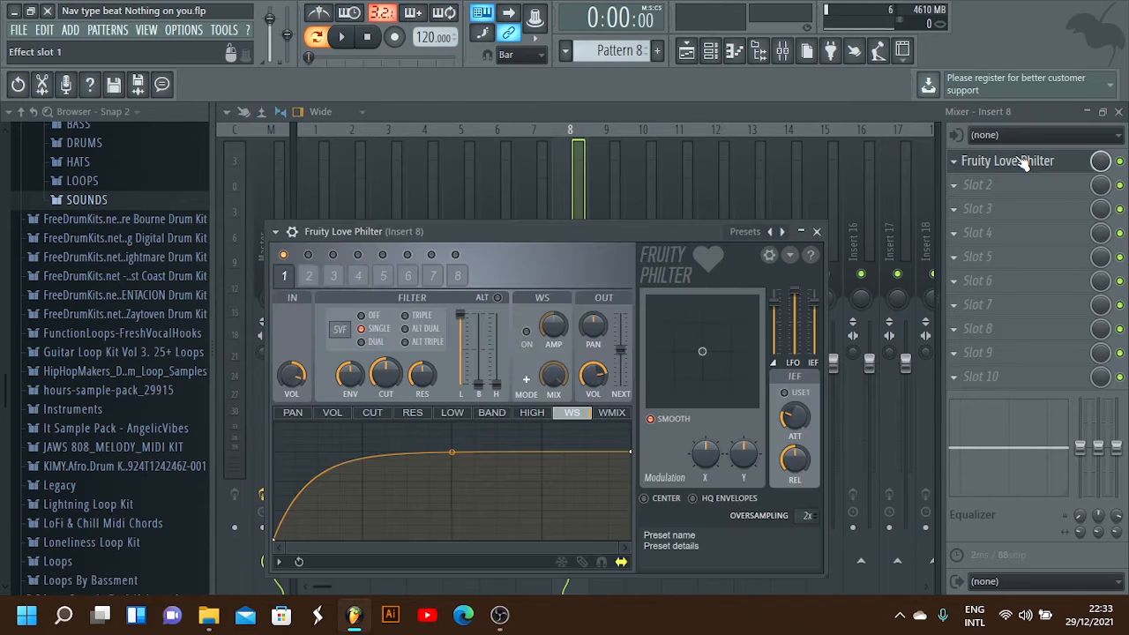
pyautogui.click(1014, 161)
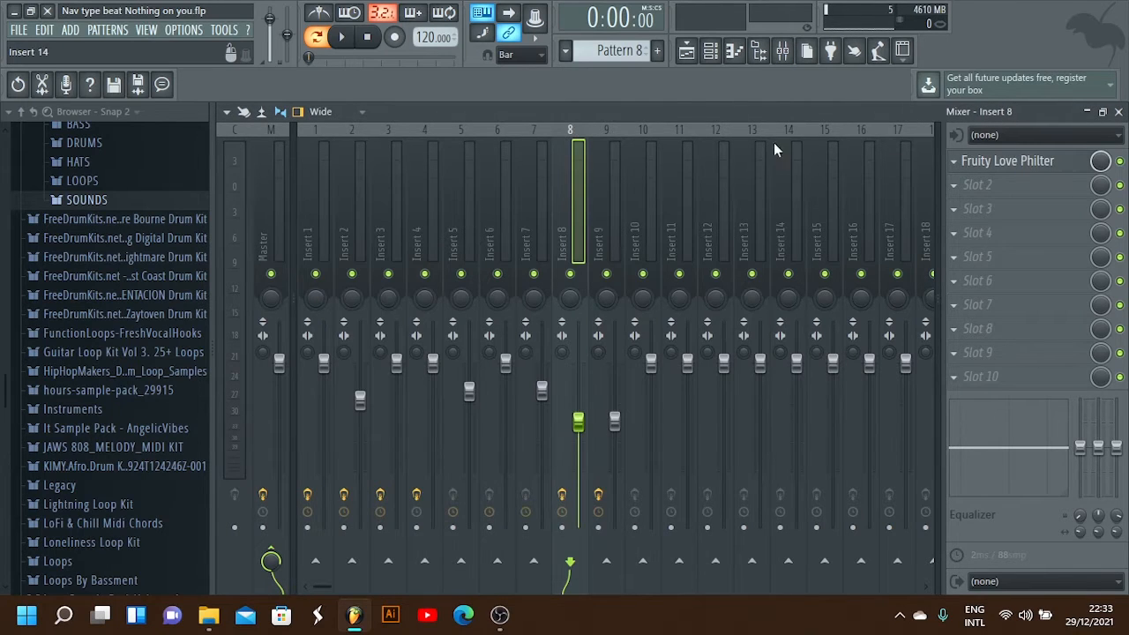
# Return to the playlist with the channel rack shown, play Pattern 8 and stop it.
pyautogui.click(686, 50)
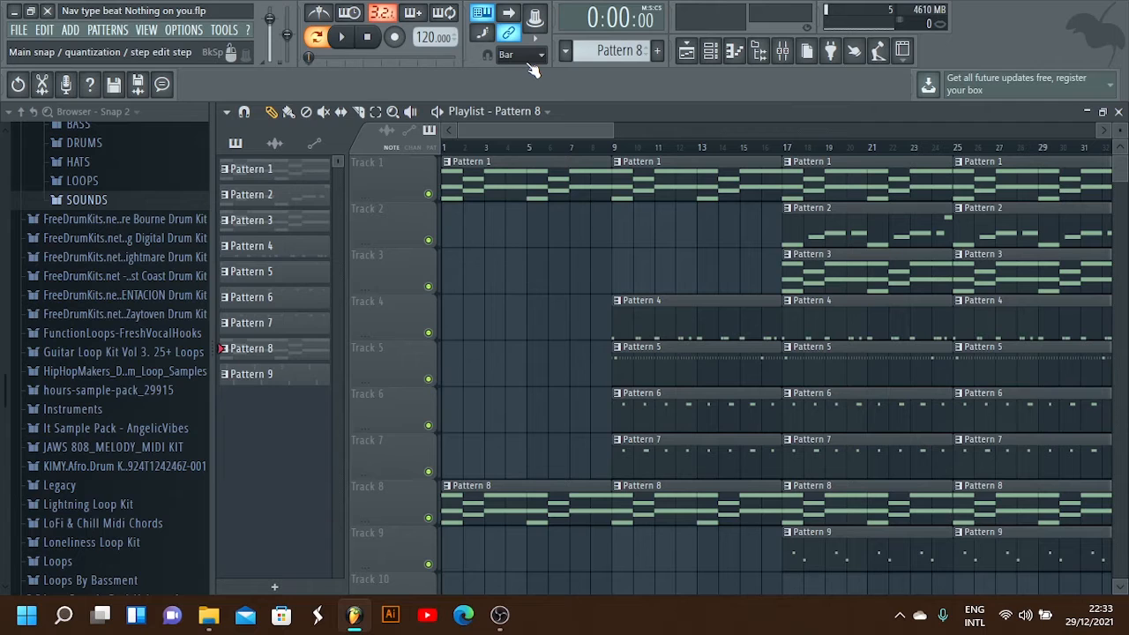
pyautogui.click(711, 52)
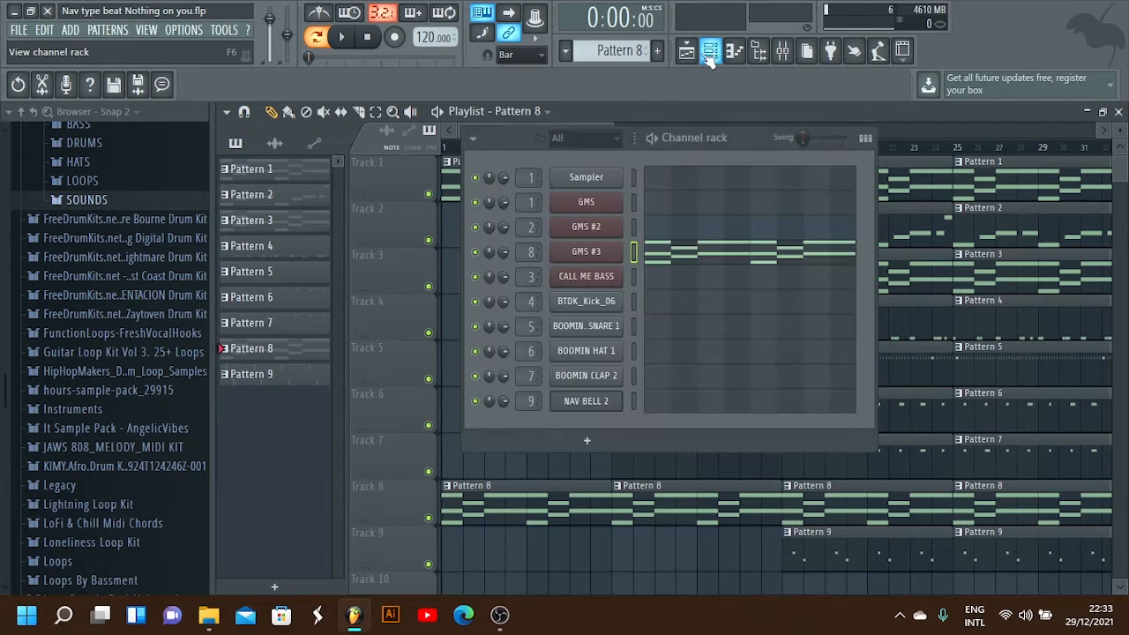
pyautogui.click(344, 37)
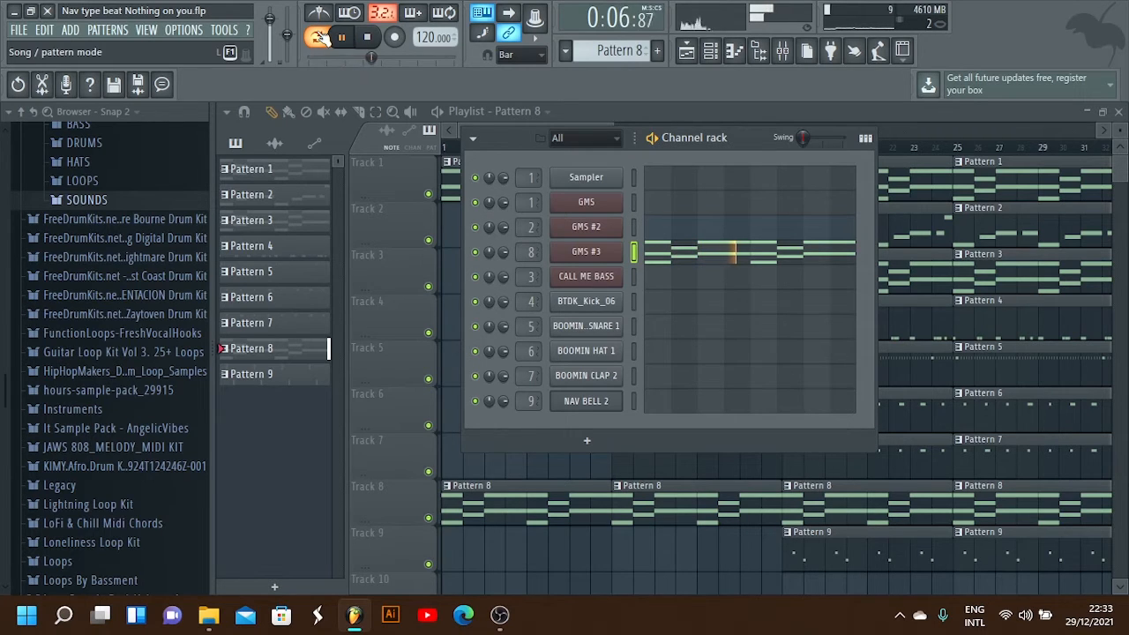
pyautogui.press('space')
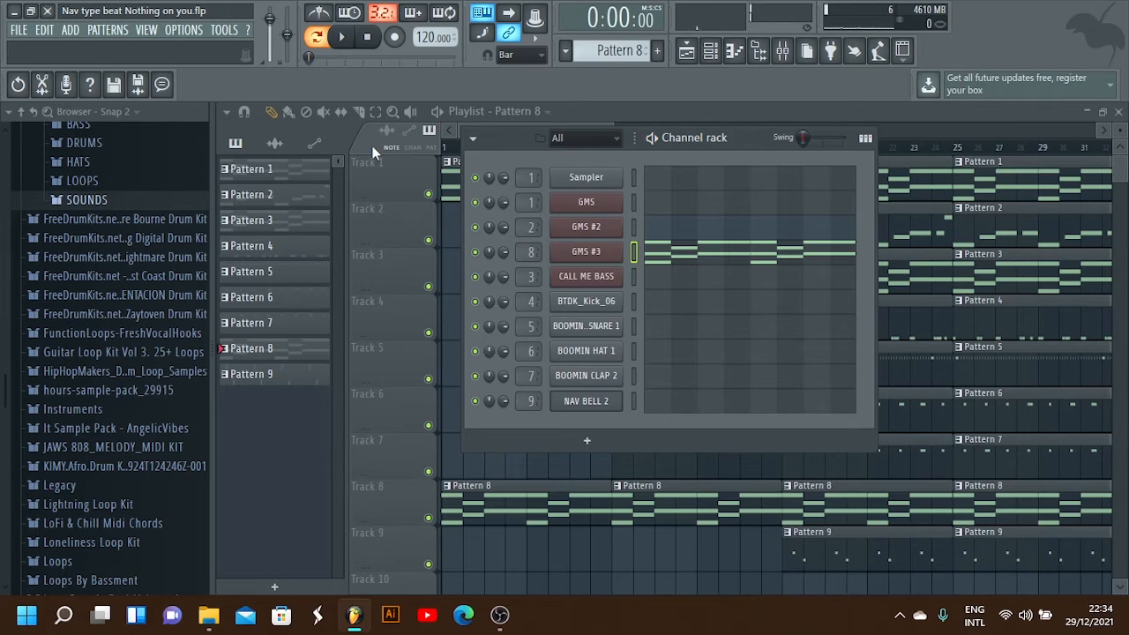
# Switch playback to song mode, show the whole arrangement in the playlist and solo Track 1.
pyautogui.click(389, 189)
pyautogui.click(316, 37)
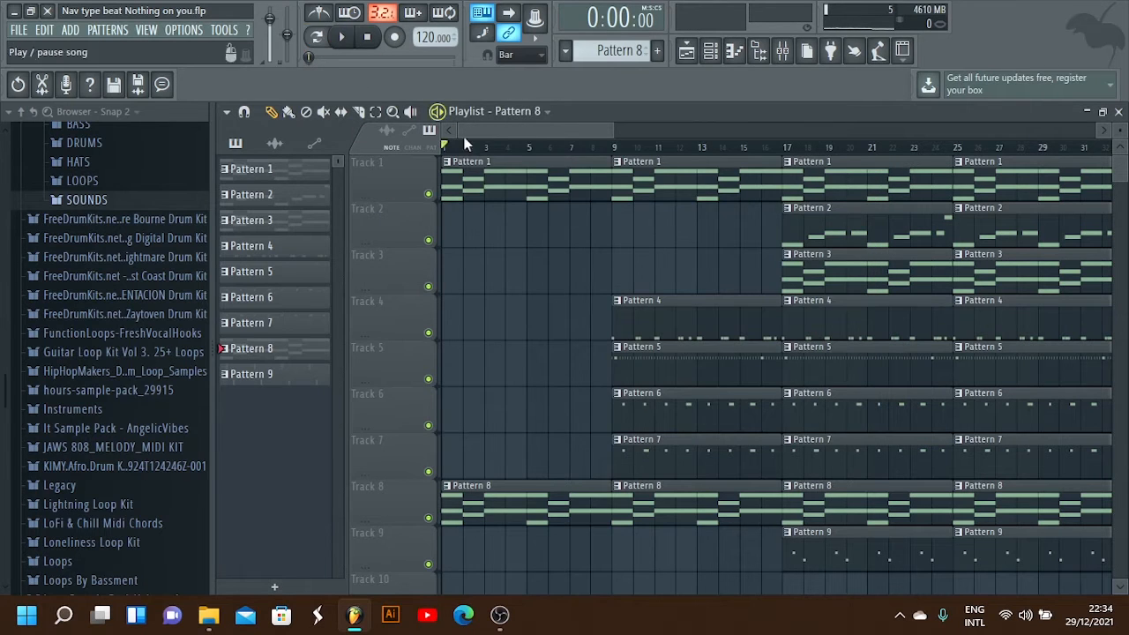
pyautogui.scroll(-5, 494, 161)
pyautogui.rightClick(428, 194)
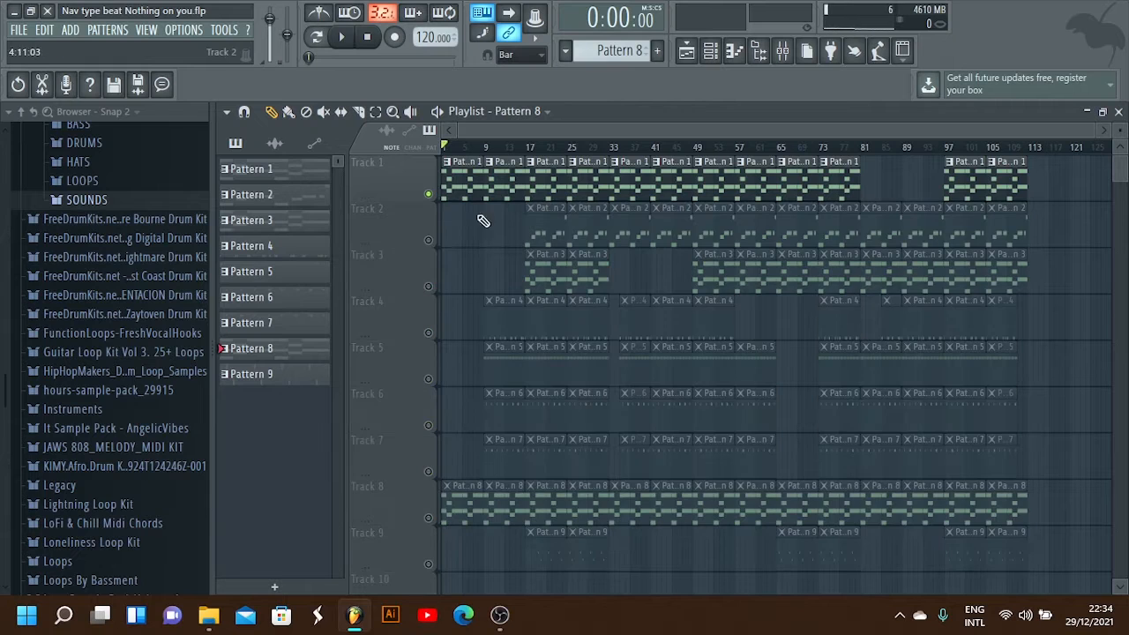
# Unmute Tracks 3 and 8 alongside Track 1 and play the song from bar 17.
pyautogui.click(520, 147)
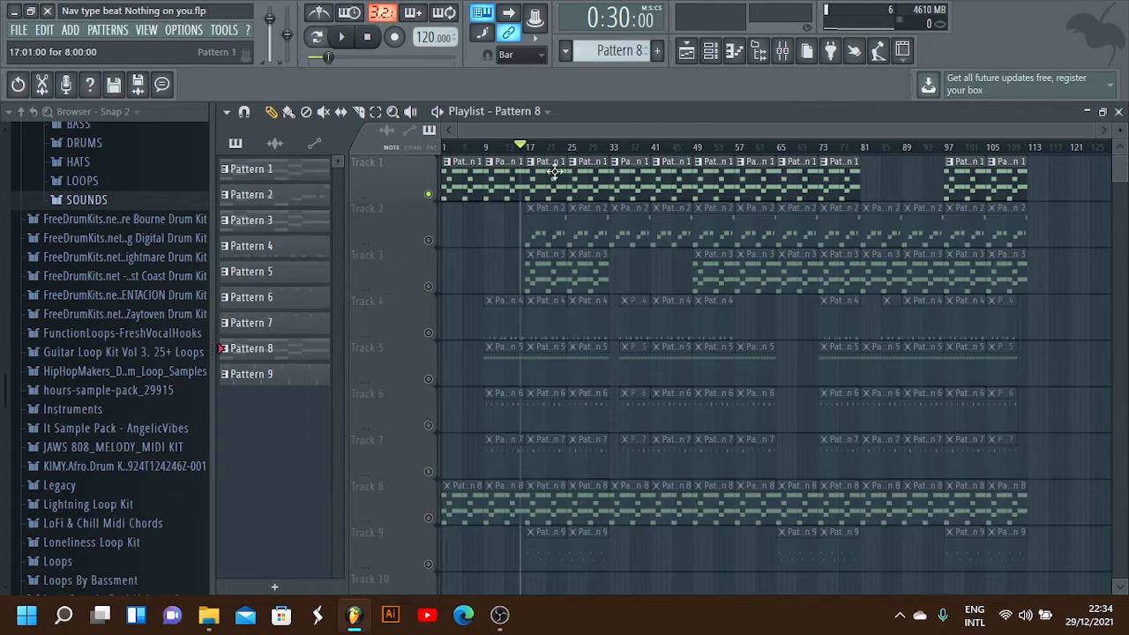
pyautogui.click(429, 286)
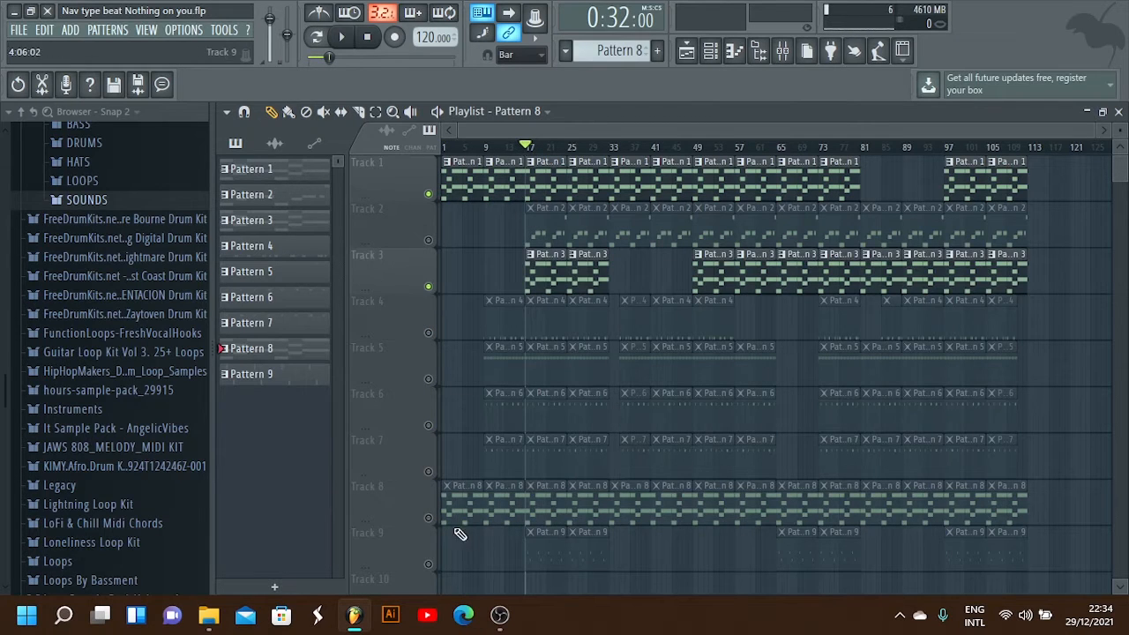
pyautogui.click(429, 518)
pyautogui.press('space')
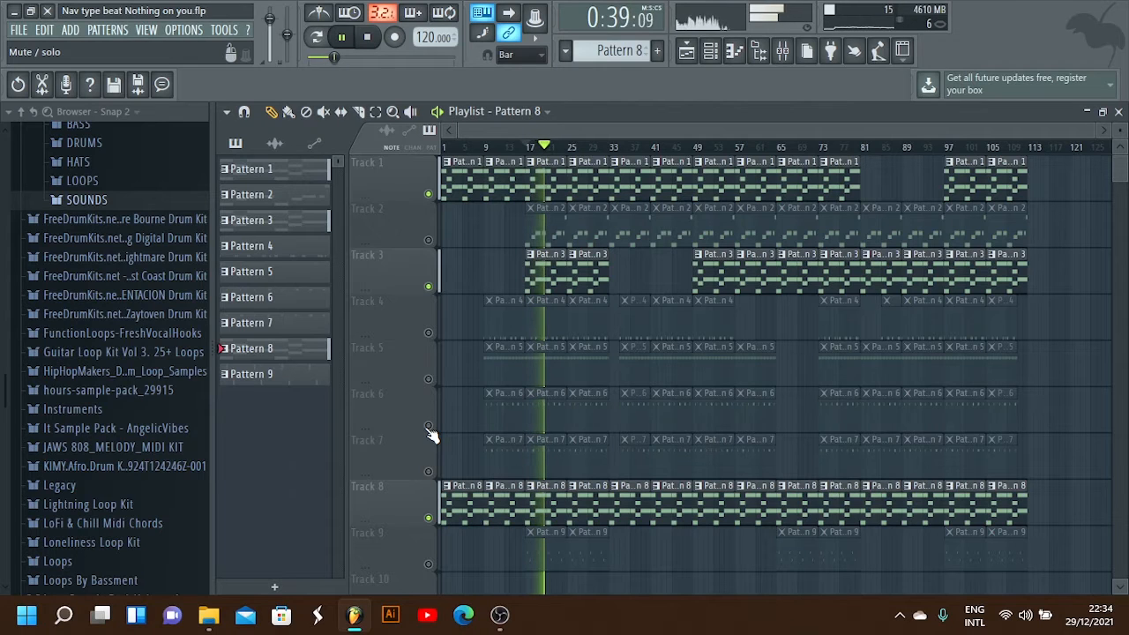
# Stop the song playback and cancel the solo so that all playlist tracks are enabled.
pyautogui.press('space')
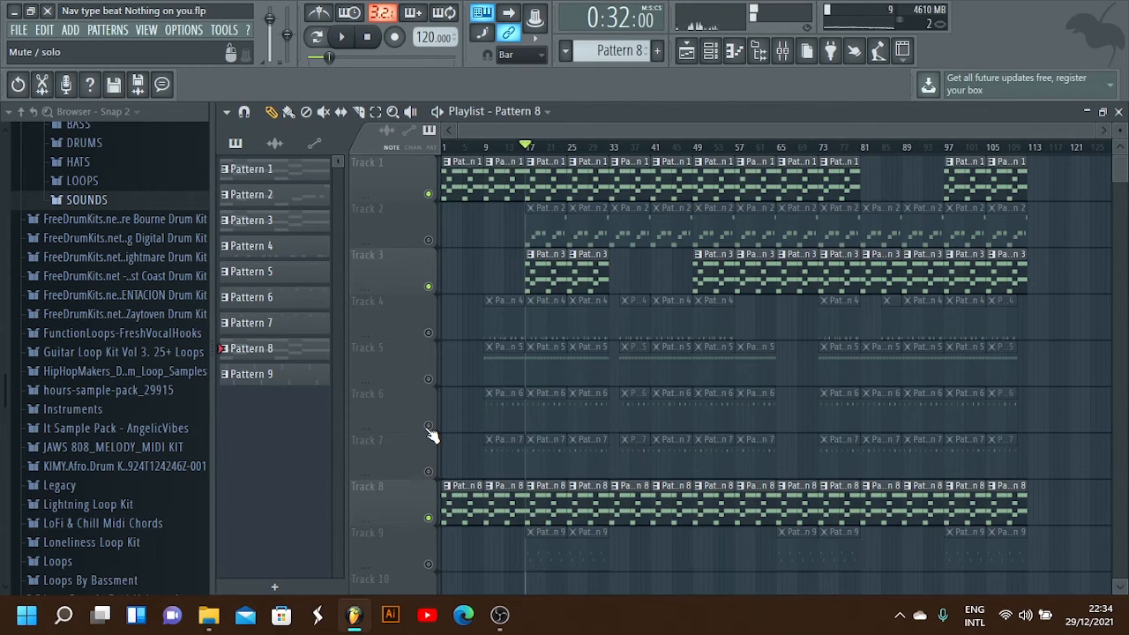
pyautogui.rightClick(428, 194)
pyautogui.rightClick(429, 194)
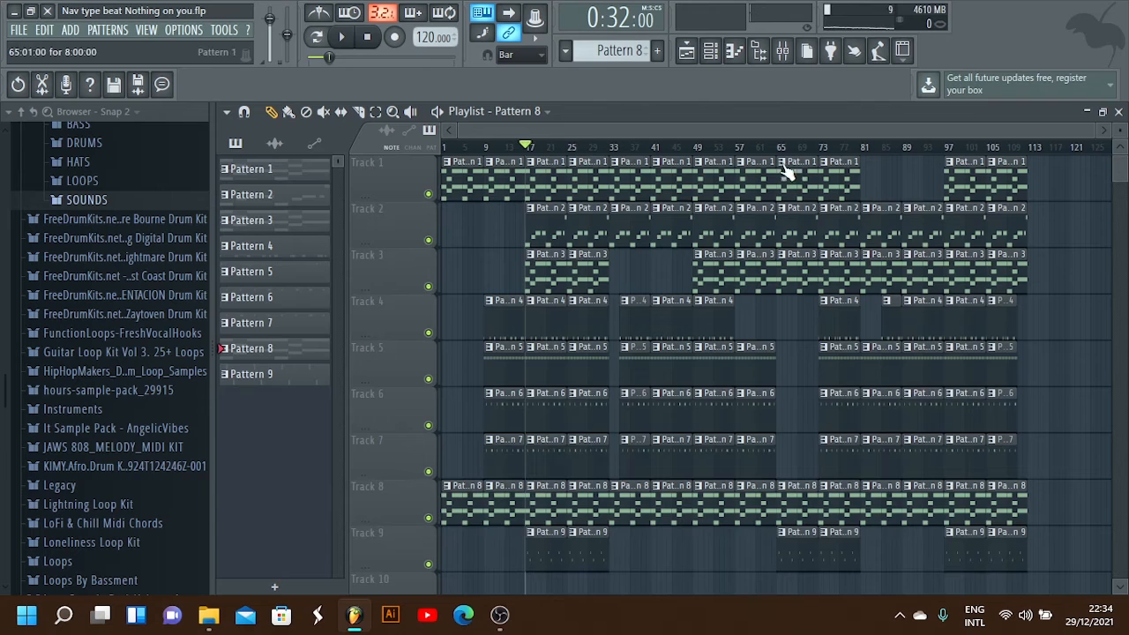
# Show the channel rack, look through the steps of Patterns 9 down to 6, and return to the playlist.
pyautogui.click(711, 50)
pyautogui.scroll(2, 618, 47)
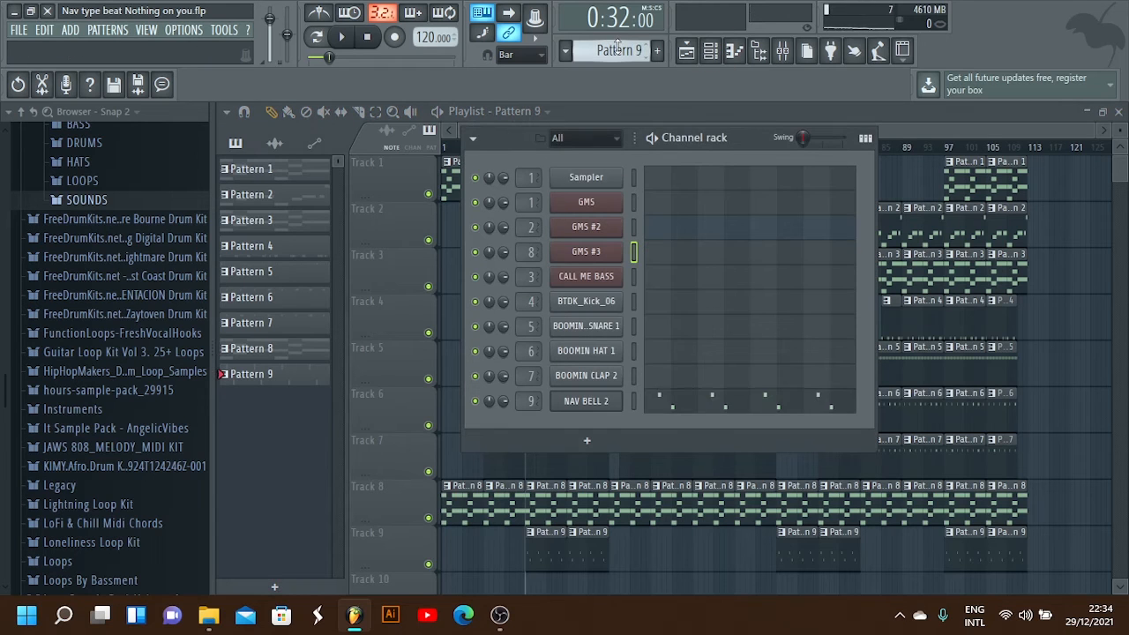
pyautogui.scroll(-4, 617, 51)
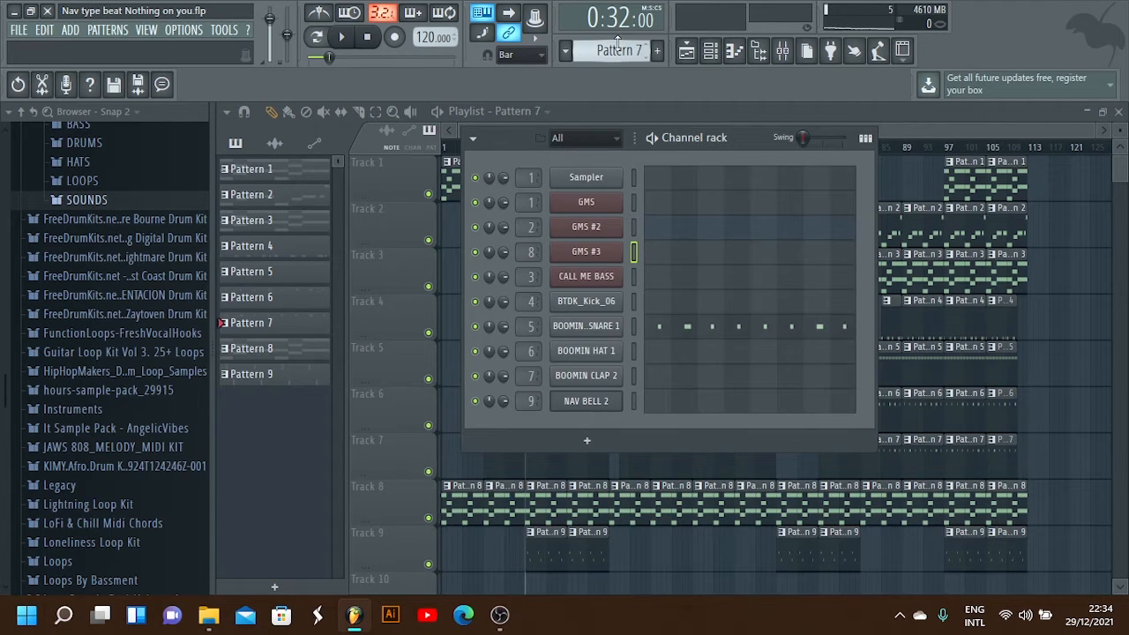
pyautogui.click(407, 204)
# Solo Track 2 in the playlist and unmute Track 4 alongside it.
pyautogui.scroll(3, 526, 283)
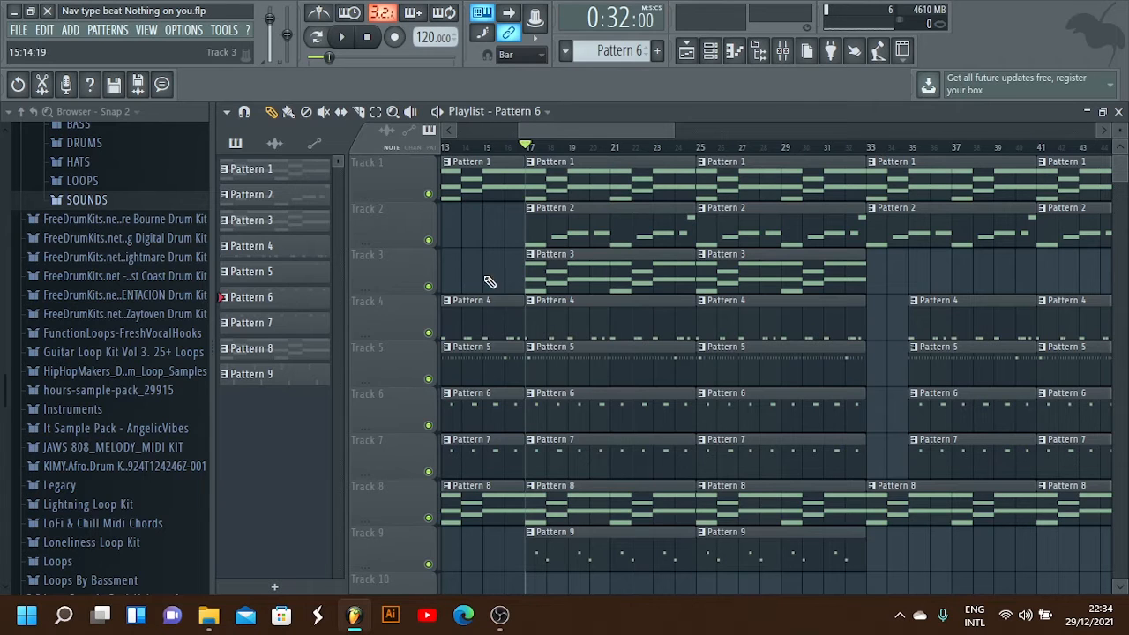
pyautogui.rightClick(428, 240)
pyautogui.click(428, 334)
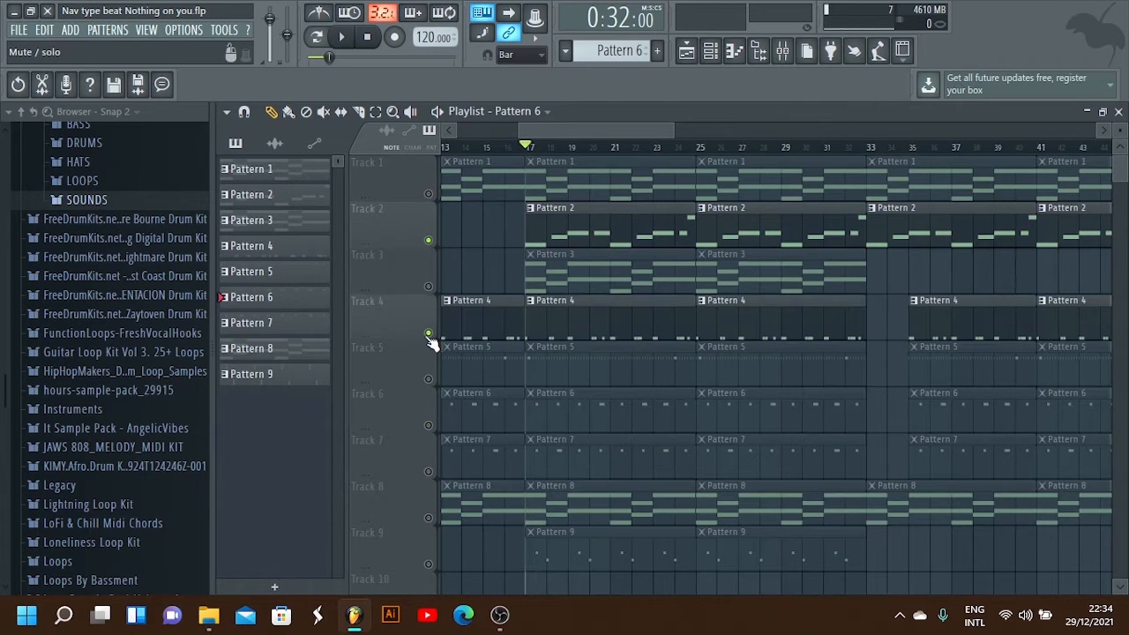
# Examine the CALL ME BASS channel's Sawer synth and its preset list, then close it and the channel rack.
pyautogui.click(710, 50)
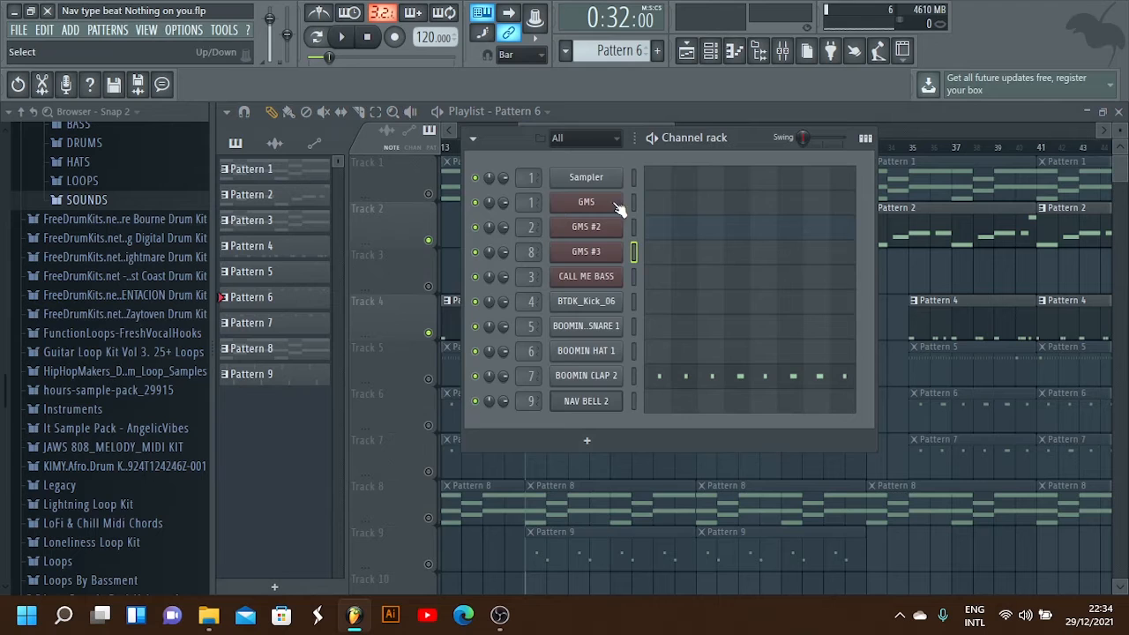
pyautogui.click(589, 287)
pyautogui.click(351, 179)
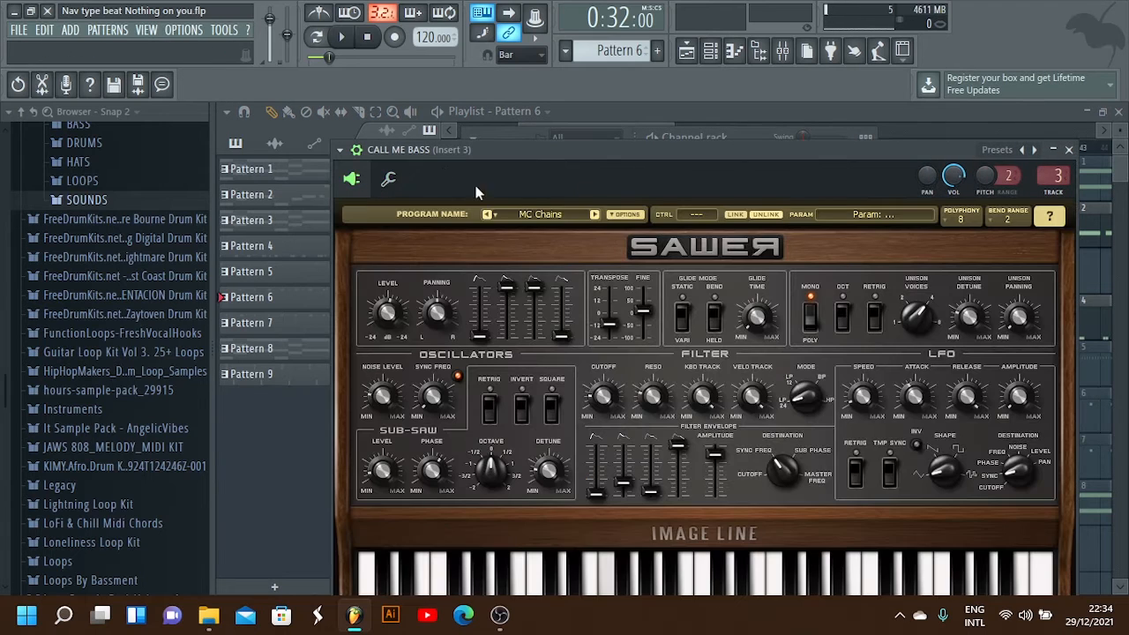
pyautogui.click(1002, 152)
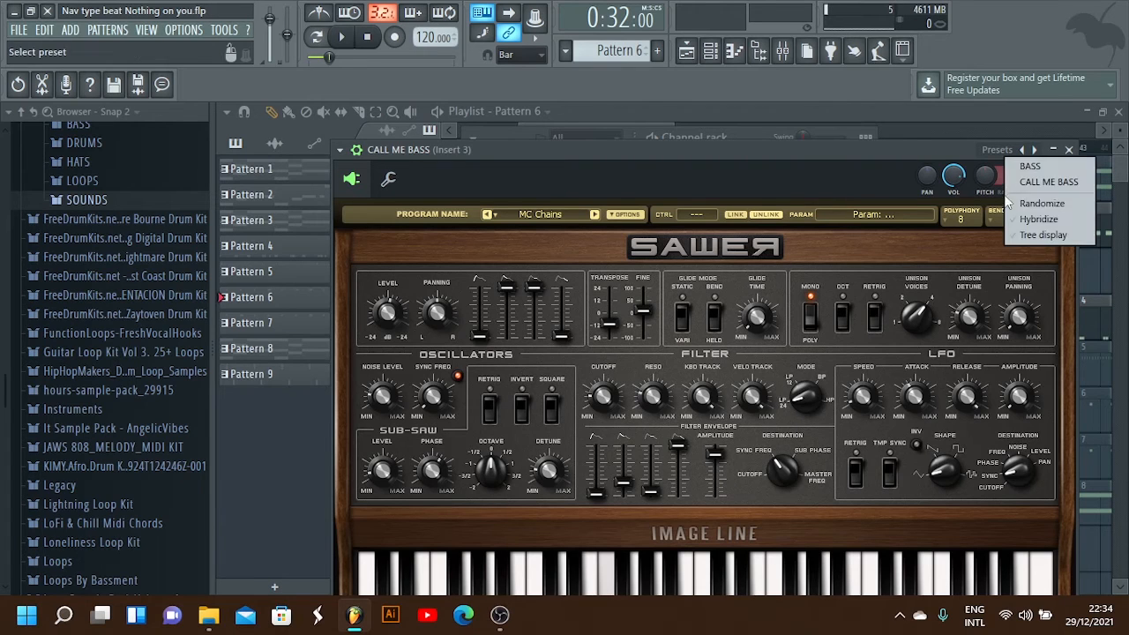
pyautogui.click(1069, 148)
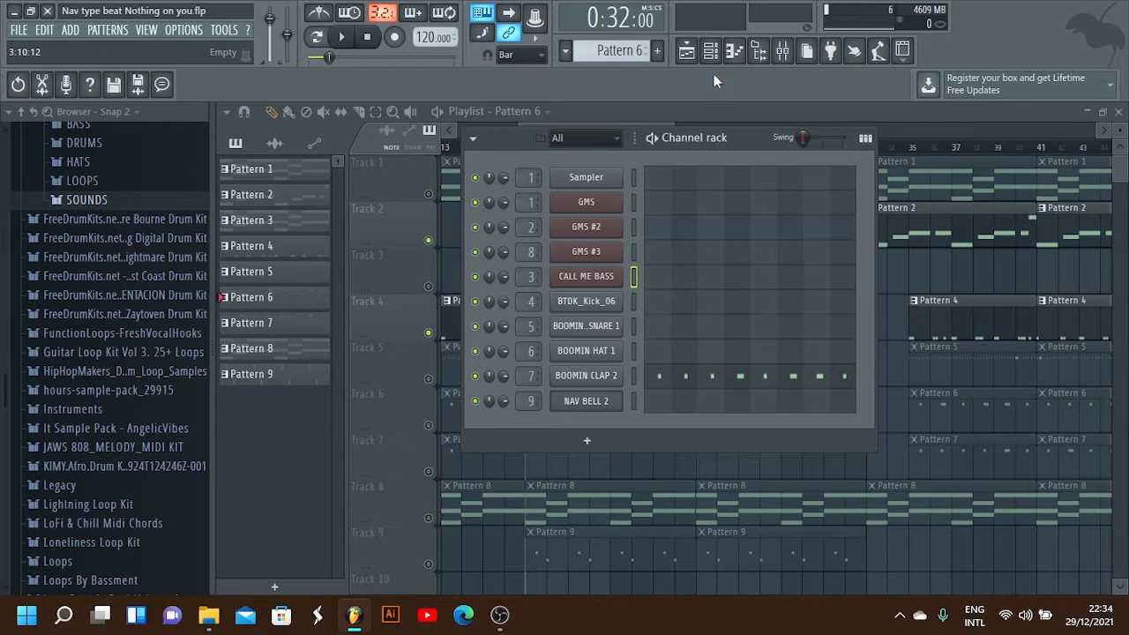
pyautogui.click(710, 51)
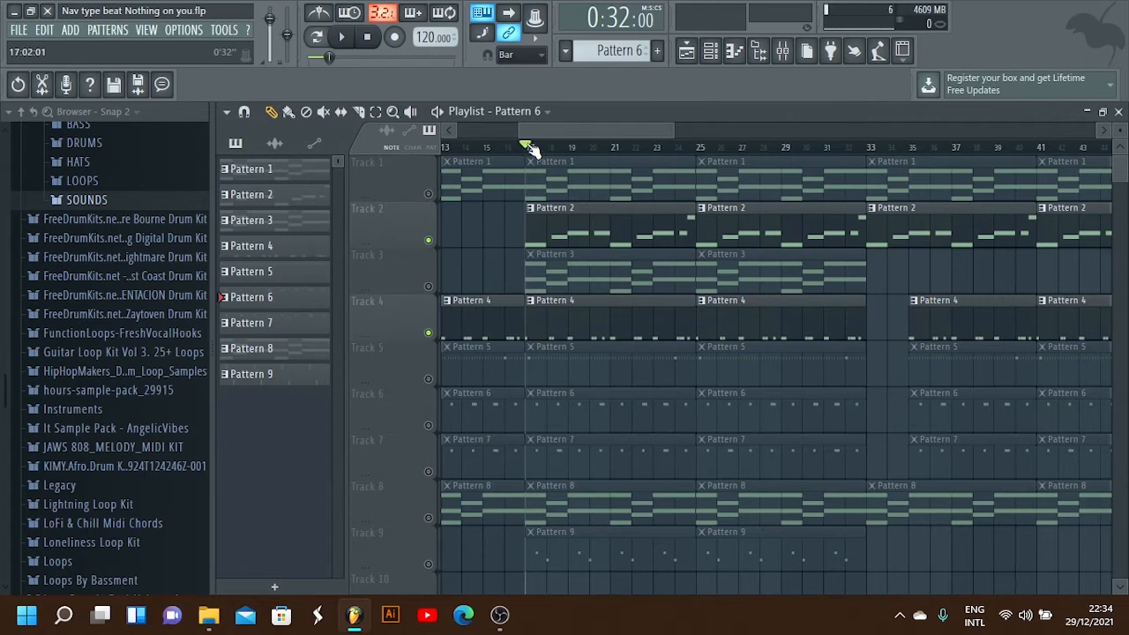
# Play Tracks 2 and 4 together from bar 17 and stop the playback.
pyautogui.scroll(3, 529, 148)
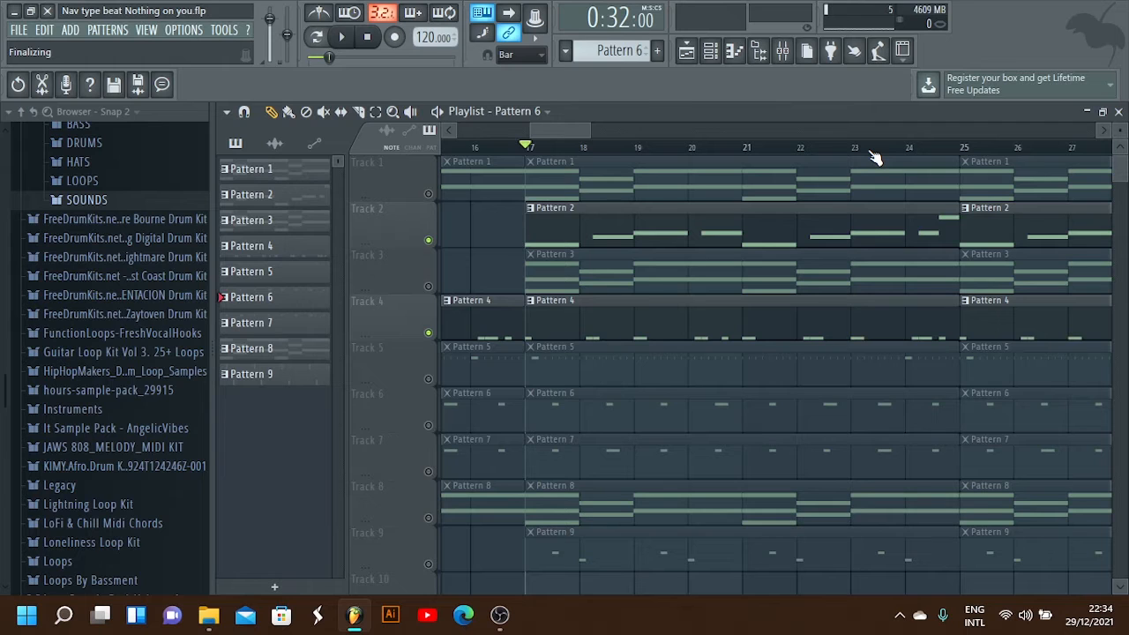
pyautogui.press('space')
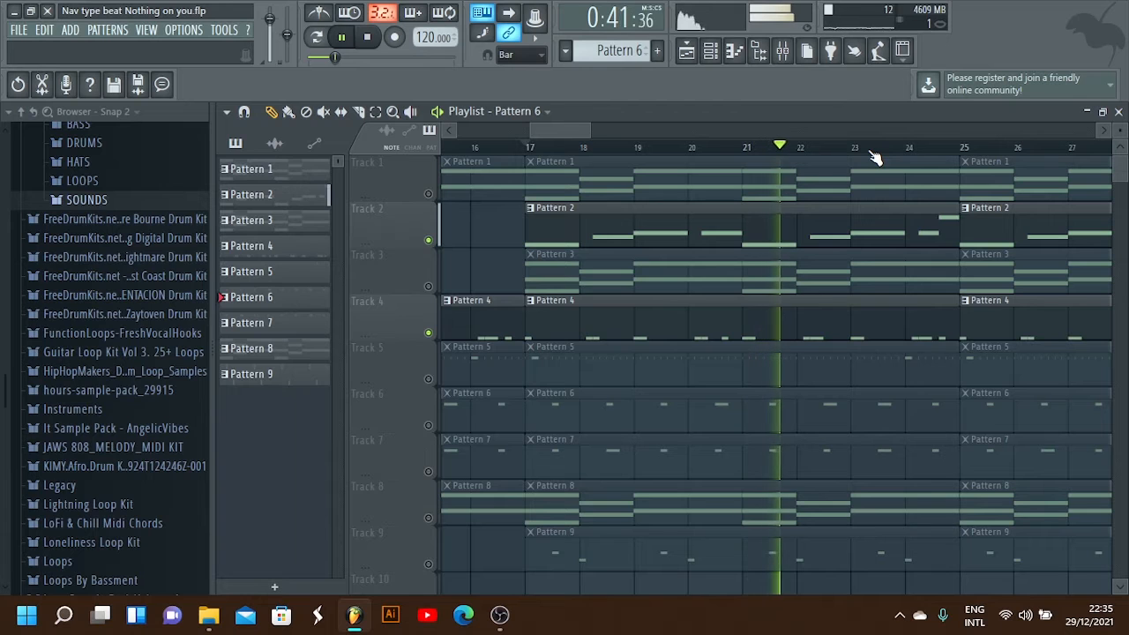
pyautogui.press('space')
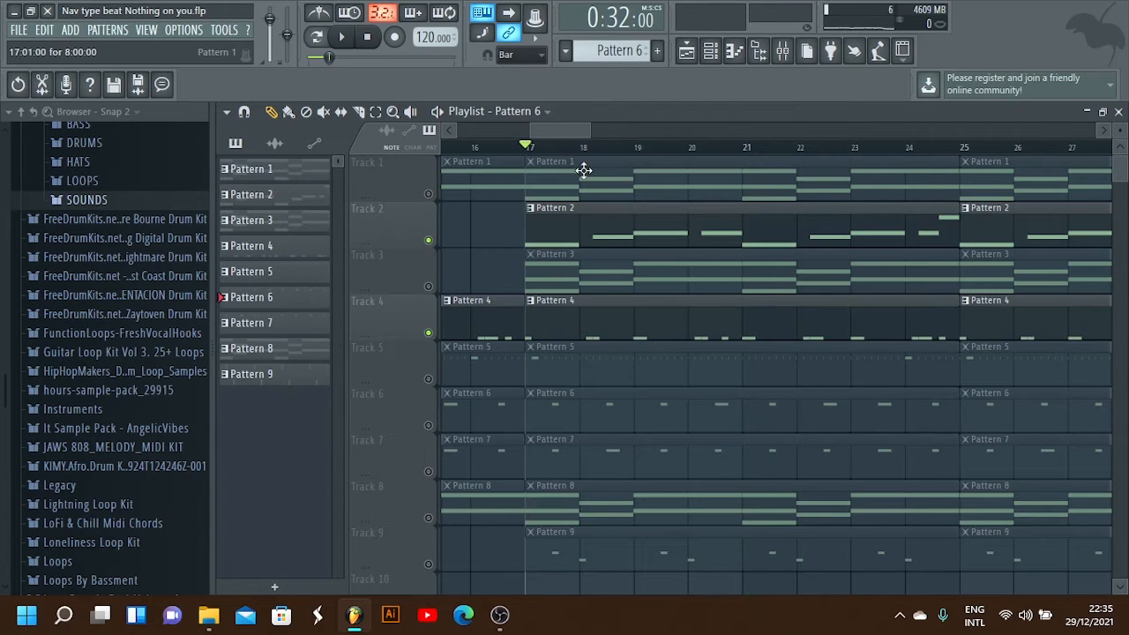
# Unmute Tracks 5, 6 and 7 alongside Tracks 2 and 4 and play the song from bar 17.
pyautogui.scroll(-3, 553, 150)
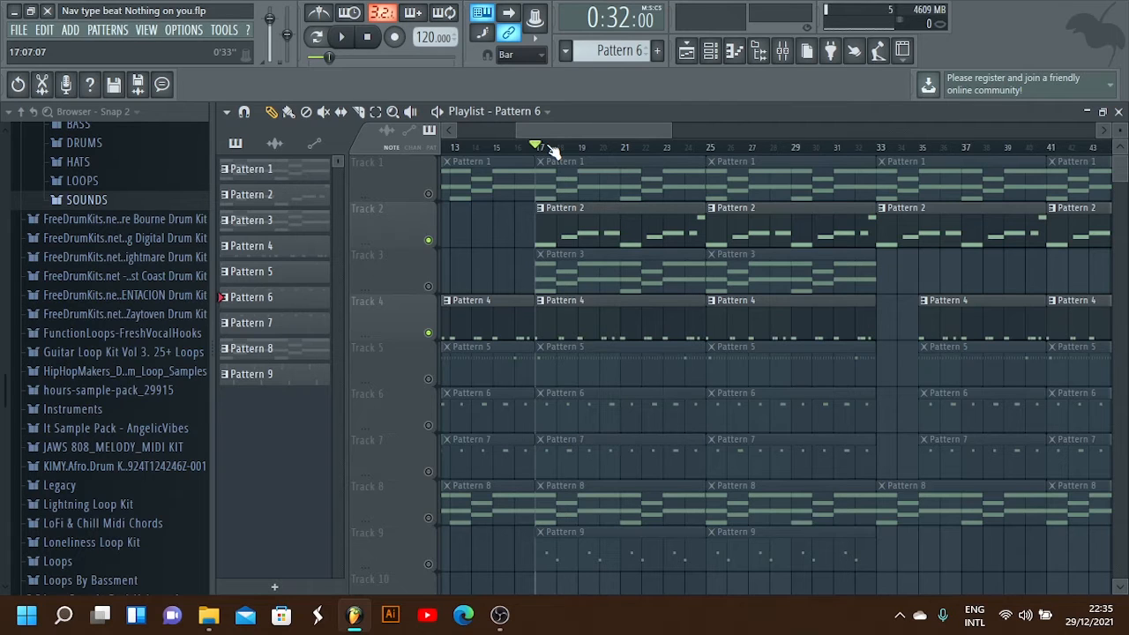
pyautogui.moveTo(428, 379); pyautogui.dragTo(429, 425)
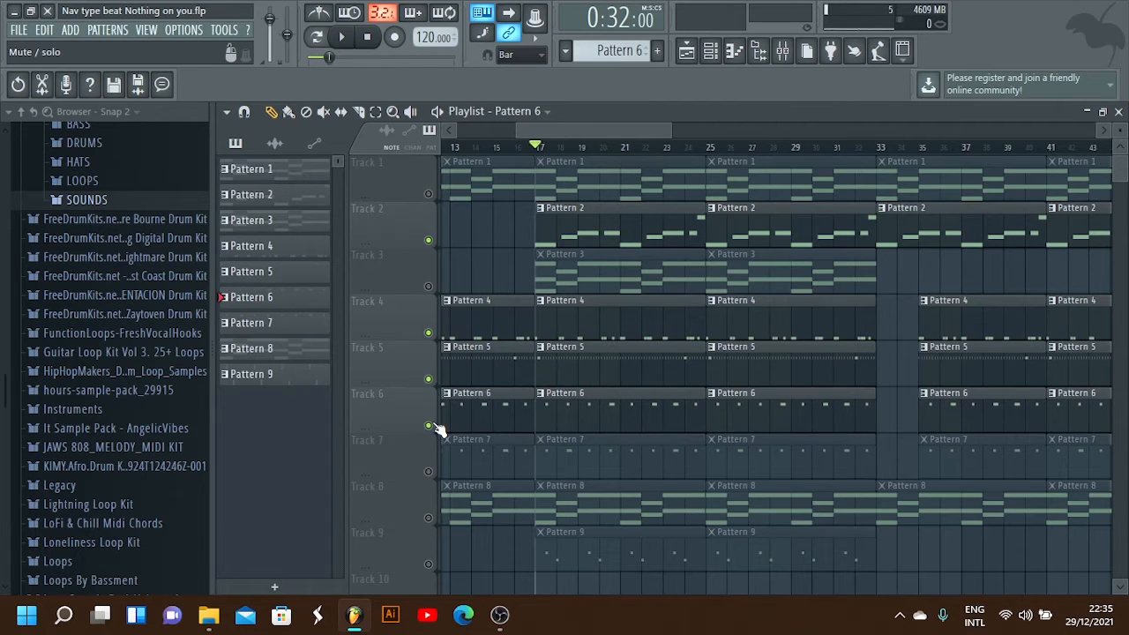
pyautogui.click(429, 471)
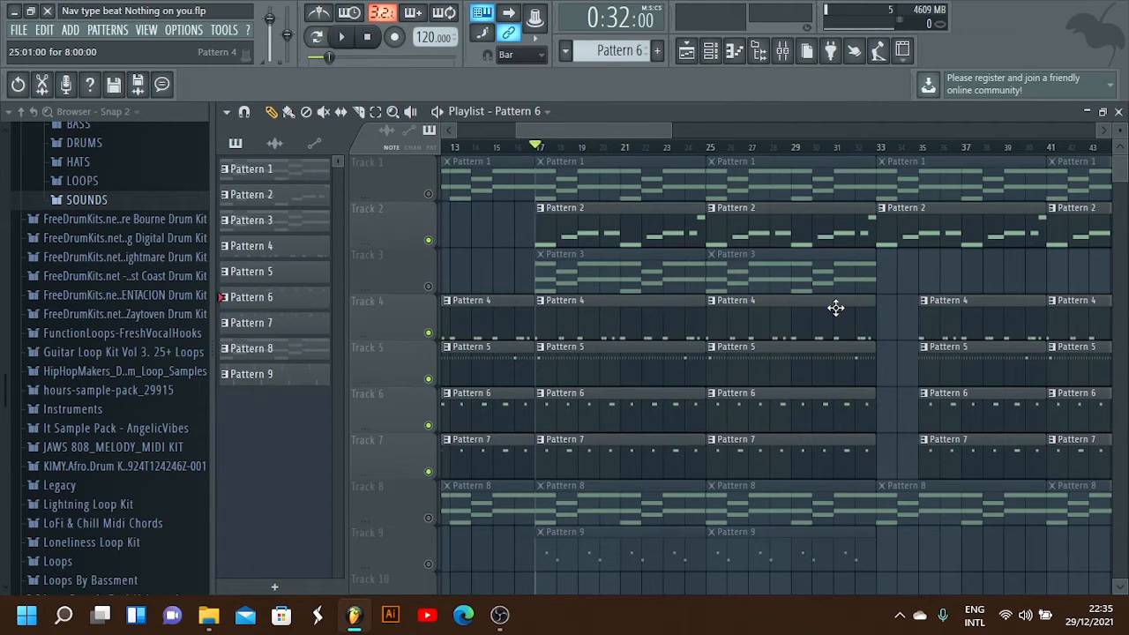
pyautogui.press('space')
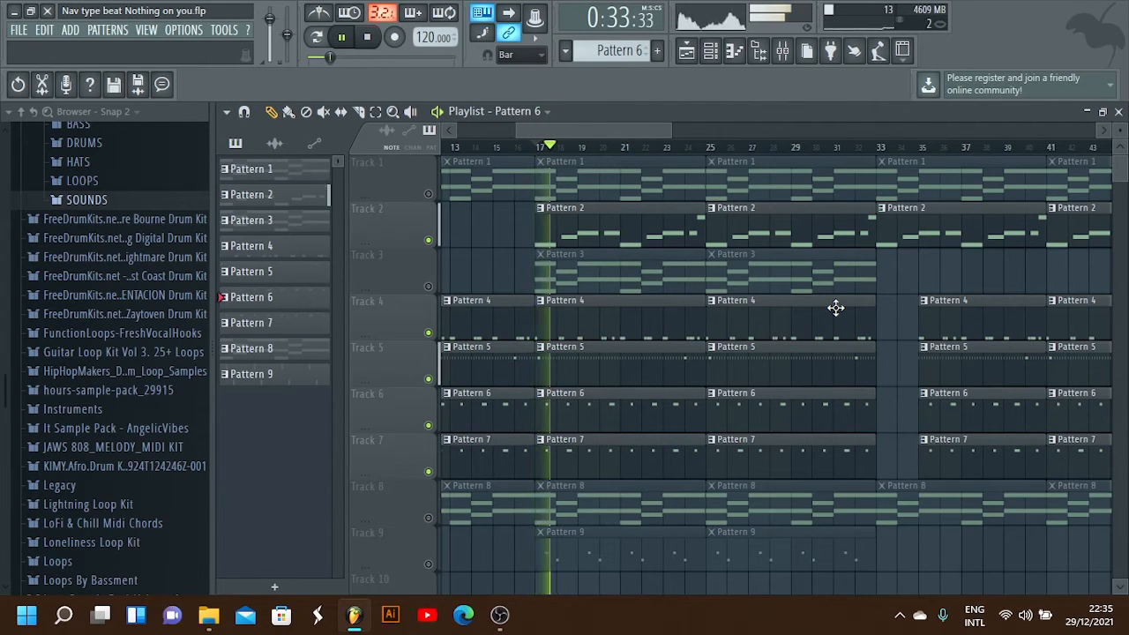
# Look through Patterns 3 to 7 in the channel rack during playback, then stop the song and hide the rack.
pyautogui.click(711, 53)
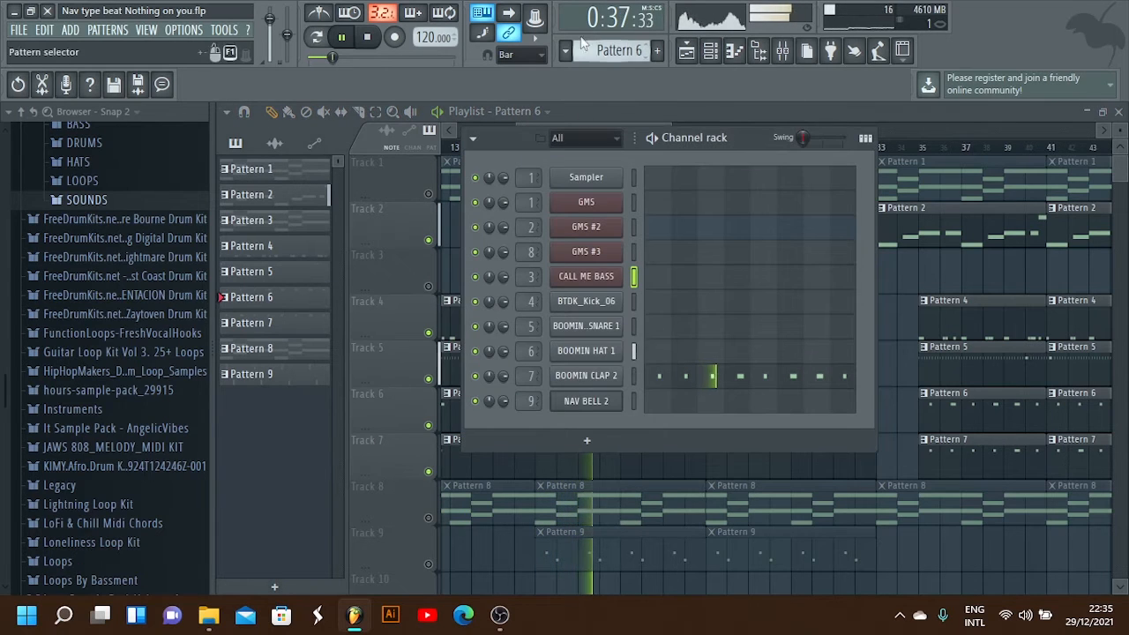
pyautogui.scroll(1, 589, 45)
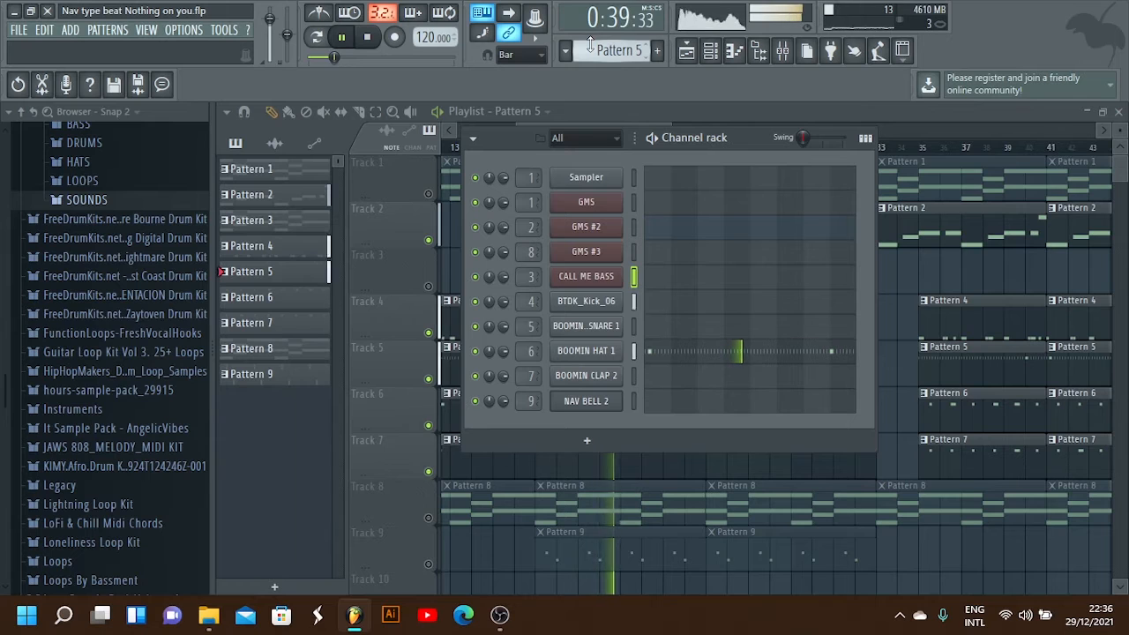
pyautogui.scroll(1, 589, 44)
pyautogui.scroll(1, 589, 44)
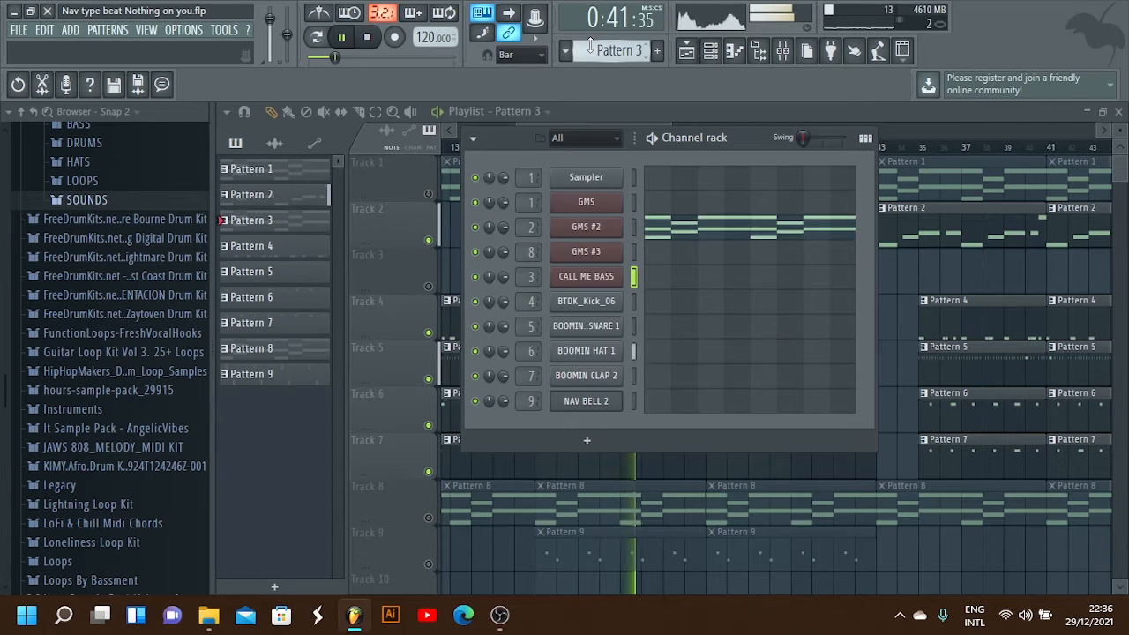
pyautogui.scroll(-1, 589, 44)
pyautogui.scroll(-3, 589, 44)
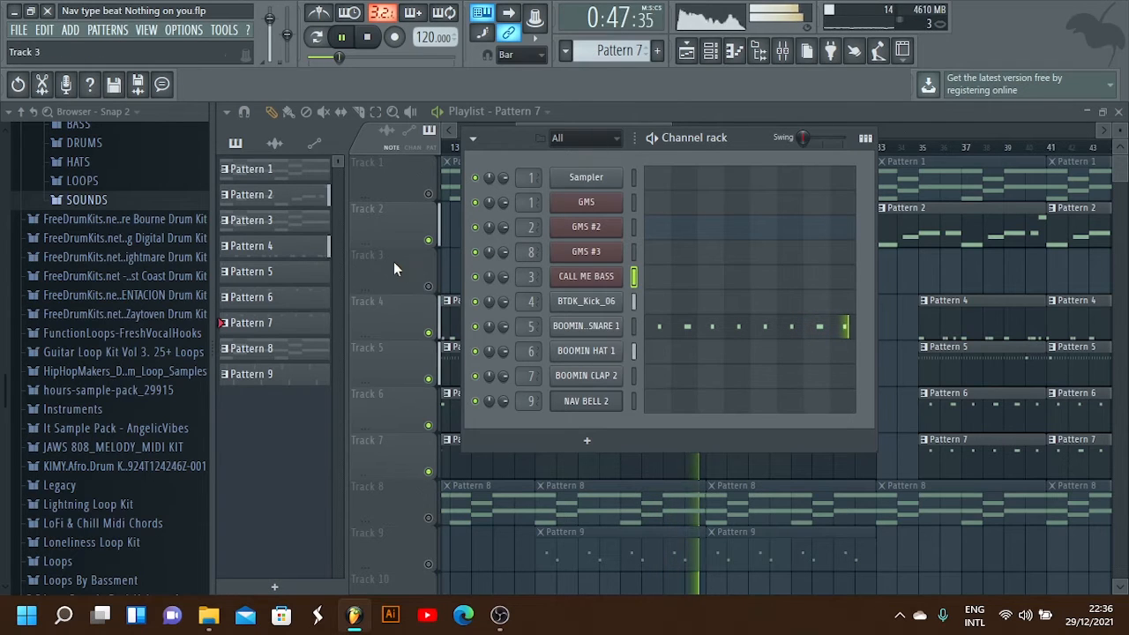
pyautogui.press('space')
pyautogui.press('F6')
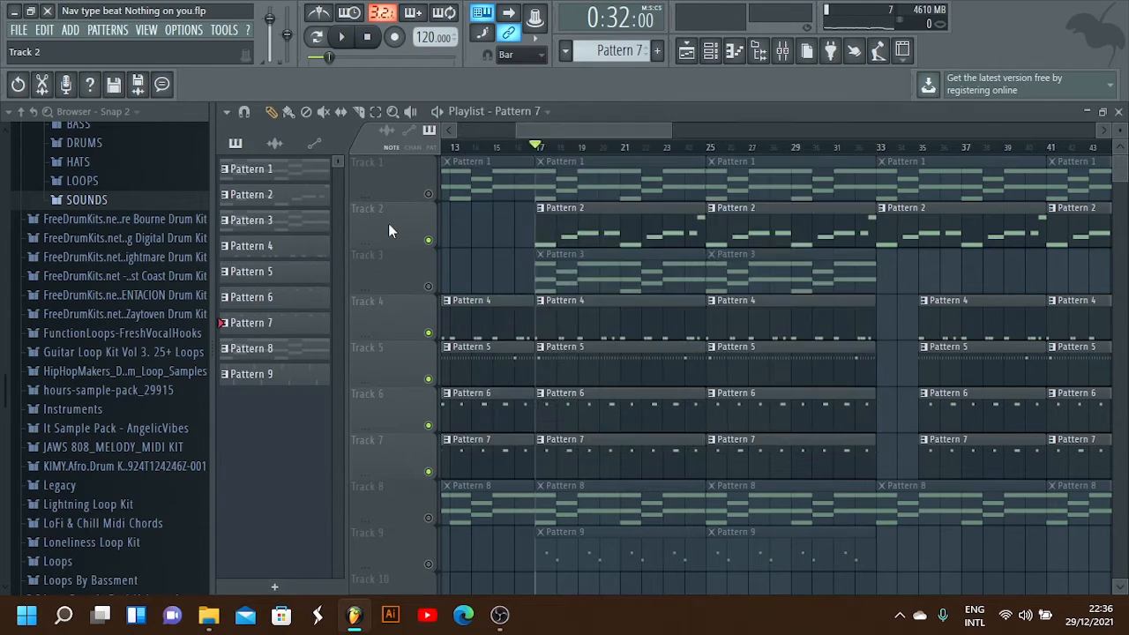
# Solo Track 6 in the playlist and unmute Track 7 alongside it.
pyautogui.scroll(4, 540, 146)
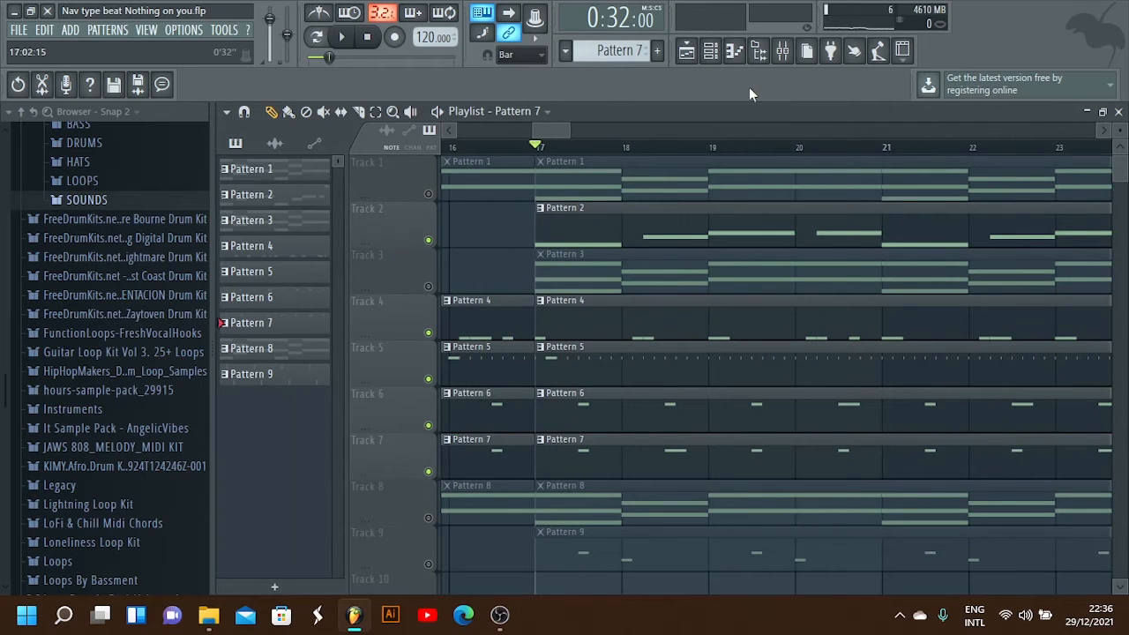
pyautogui.click(712, 53)
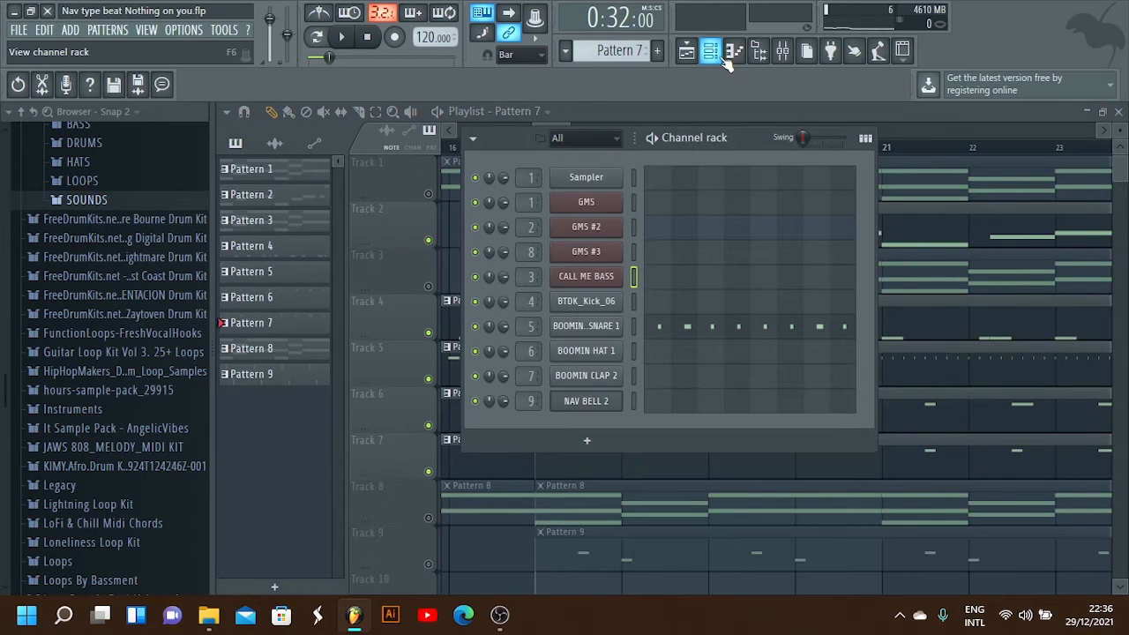
pyautogui.click(721, 56)
pyautogui.rightClick(421, 432)
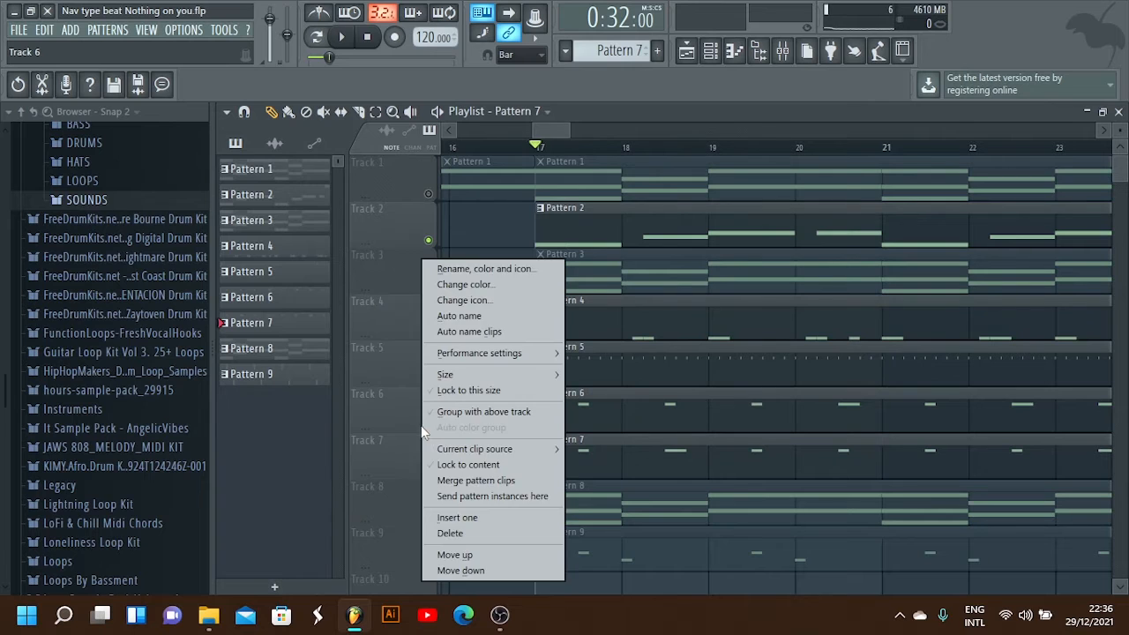
pyautogui.click(404, 413)
pyautogui.rightClick(429, 426)
pyautogui.click(429, 476)
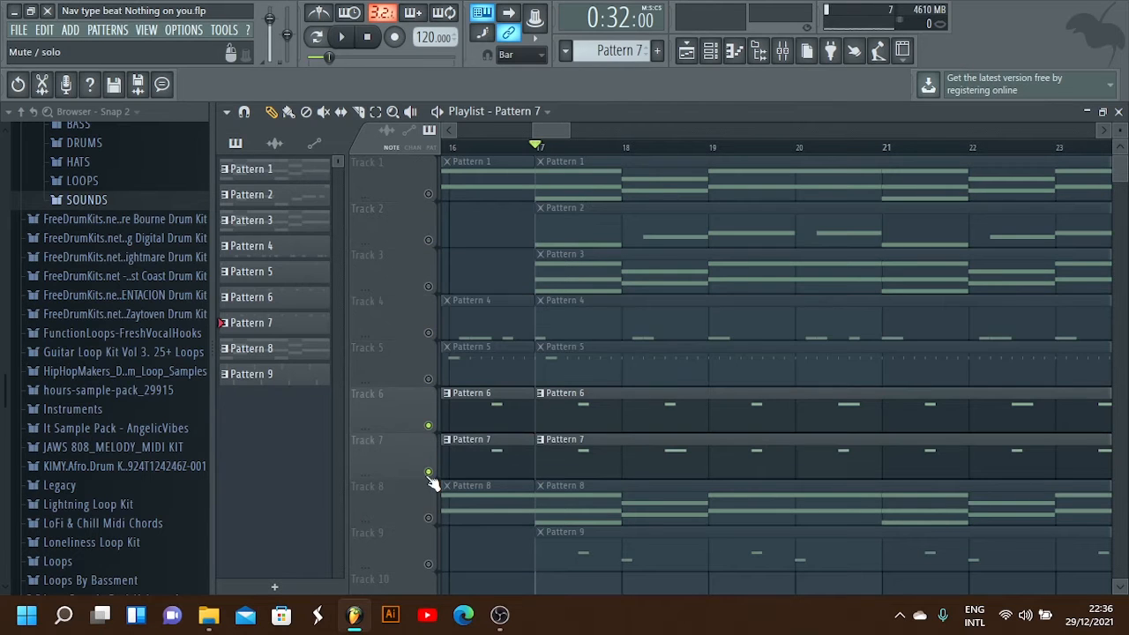
# Show the channel rack, select the BOOMIN SNARE 1 channel used by Pattern 7, and return to the playlist.
pyautogui.scroll(2, 564, 148)
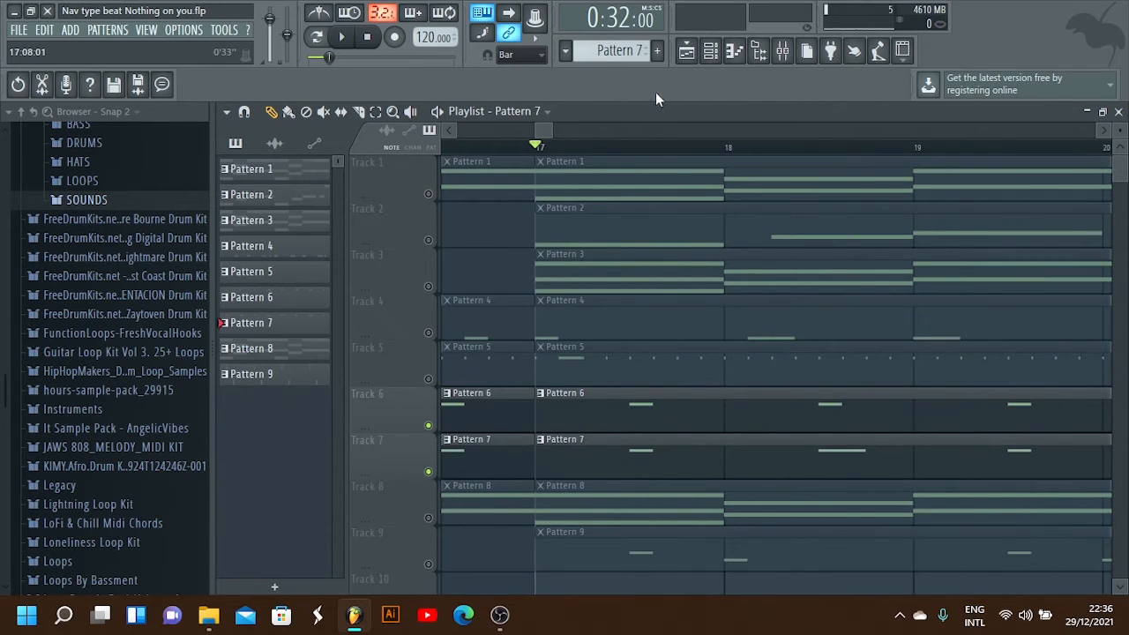
pyautogui.click(711, 51)
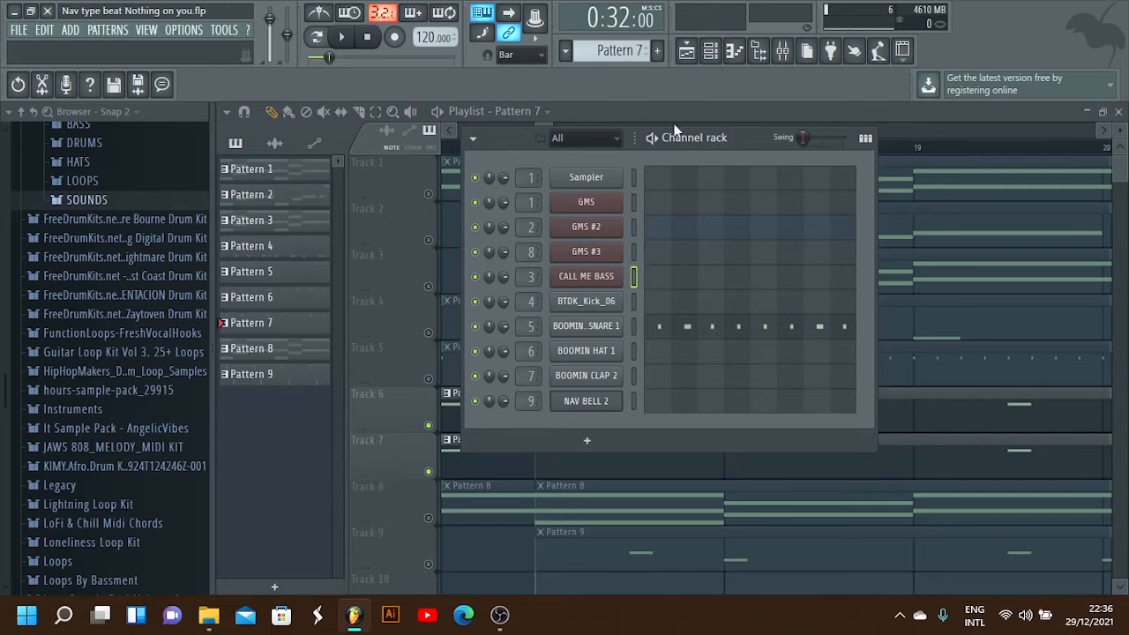
pyautogui.click(634, 325)
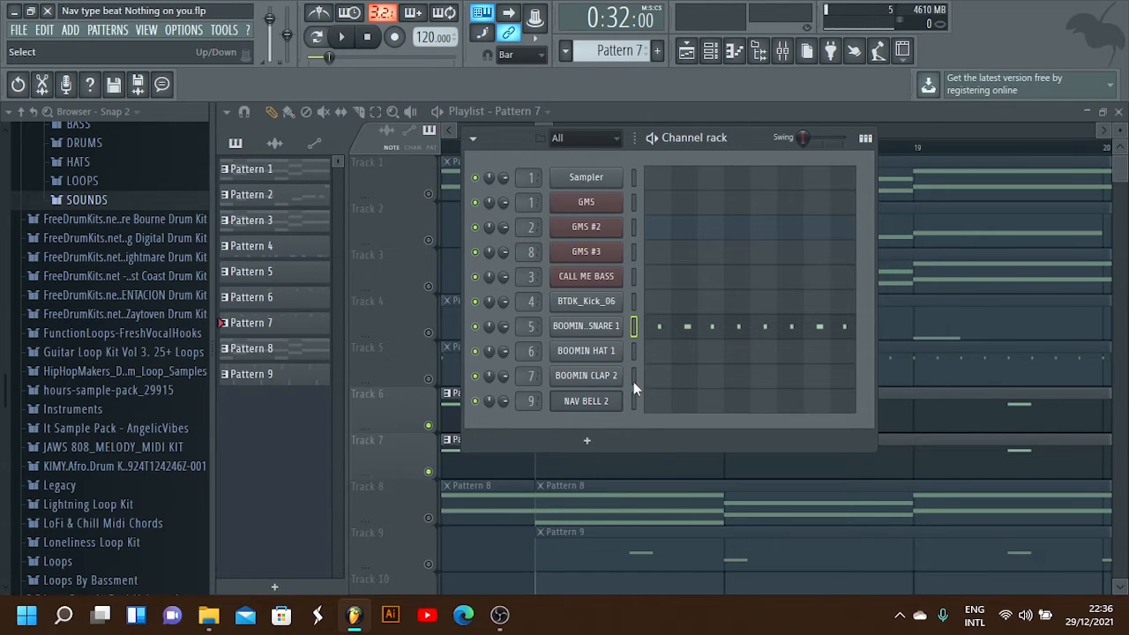
pyautogui.click(371, 421)
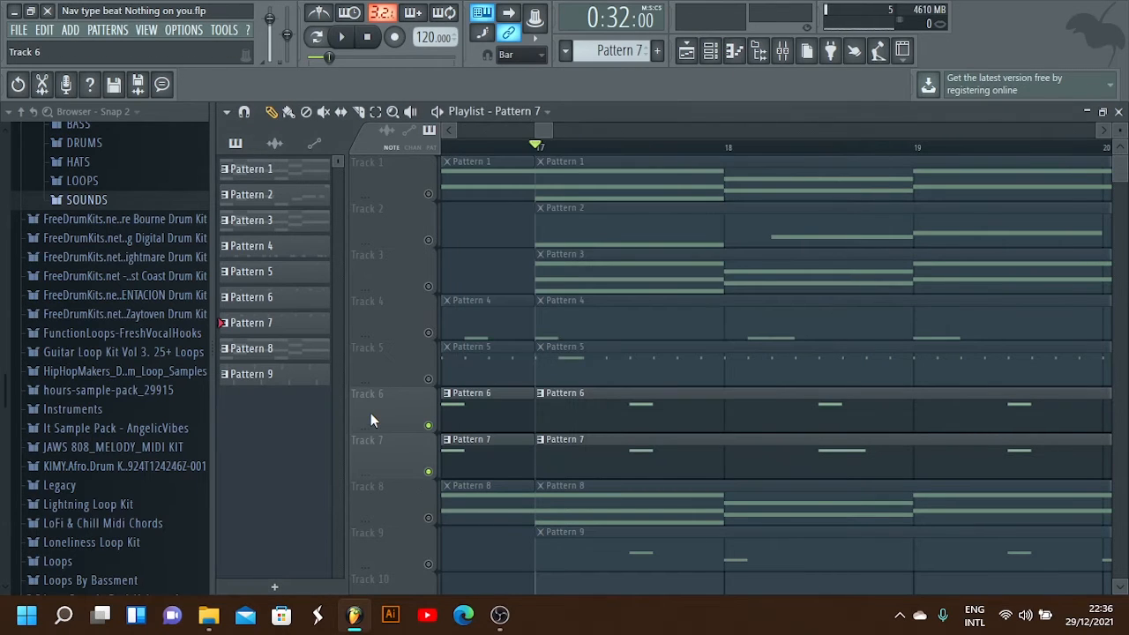
# Play Tracks 6 and 7 from bar 17, muting and unmuting each in turn to hear the other alone.
pyautogui.press('space')
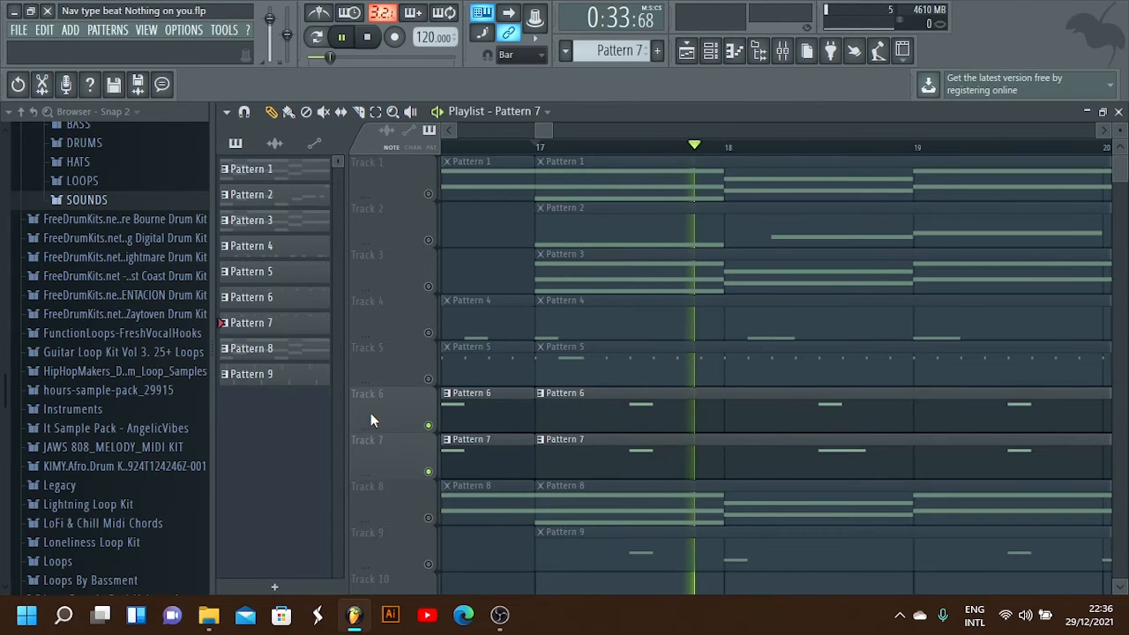
pyautogui.click(430, 427)
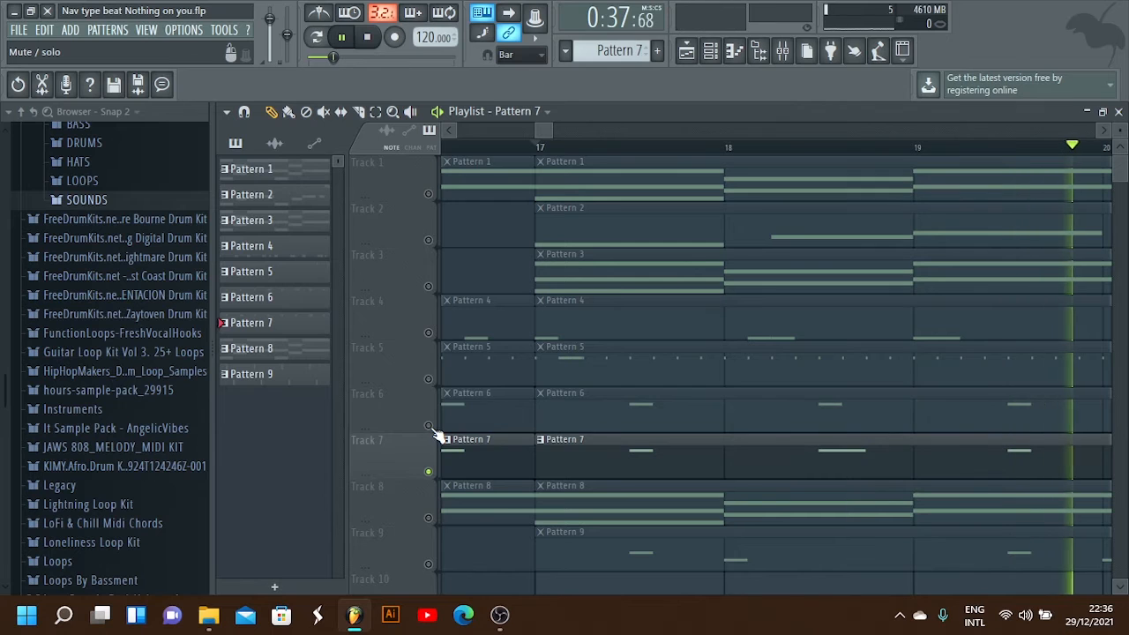
pyautogui.click(431, 427)
pyautogui.click(430, 472)
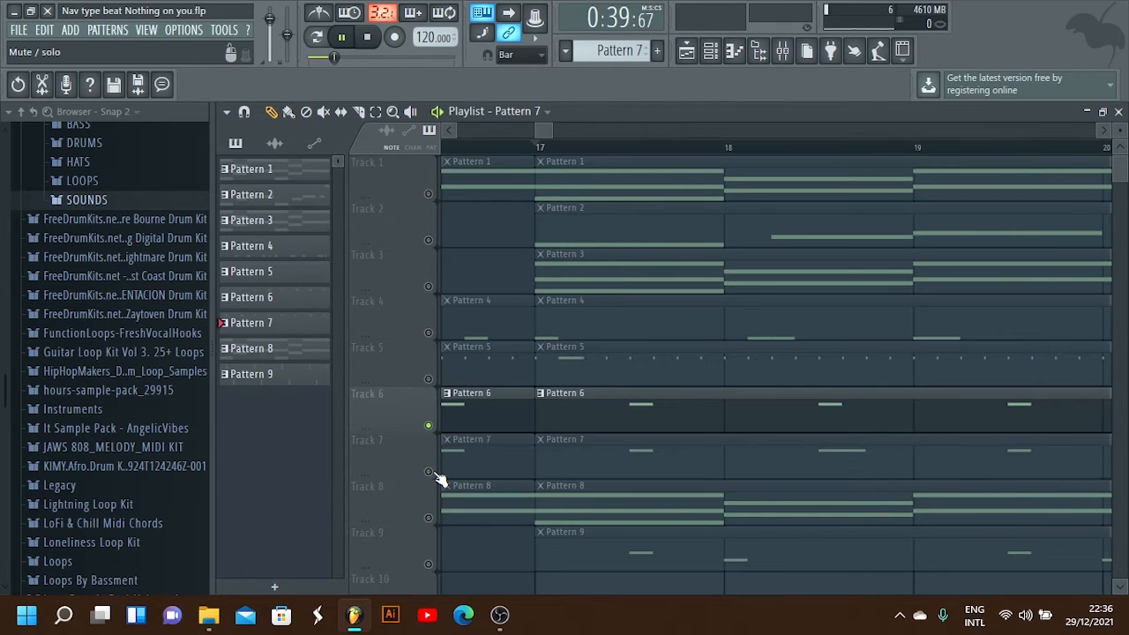
pyautogui.click(431, 473)
pyautogui.scroll(-8, 523, 160)
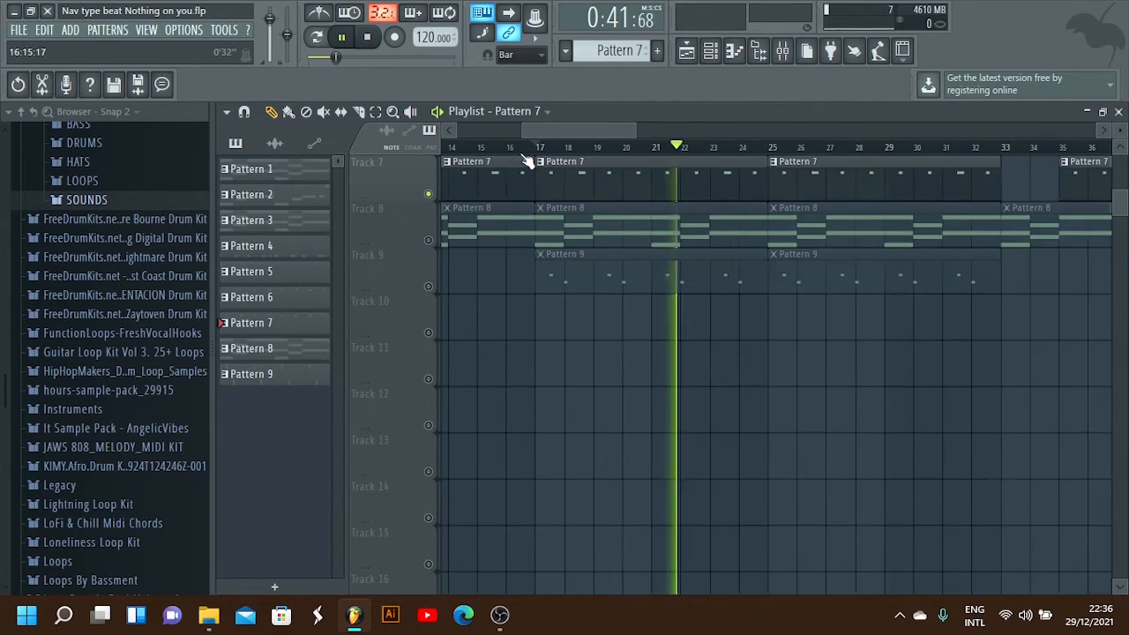
# Stop the song and unmute all the playlist tracks.
pyautogui.scroll(6, 543, 221)
pyautogui.press('space')
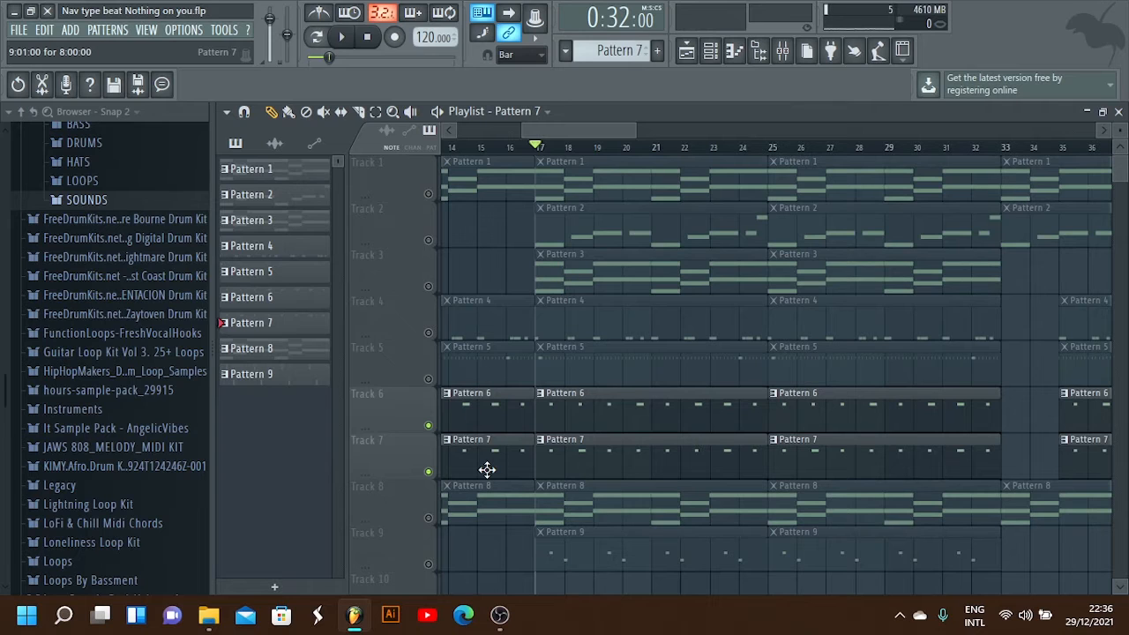
pyautogui.rightClick(430, 473)
pyautogui.rightClick(430, 472)
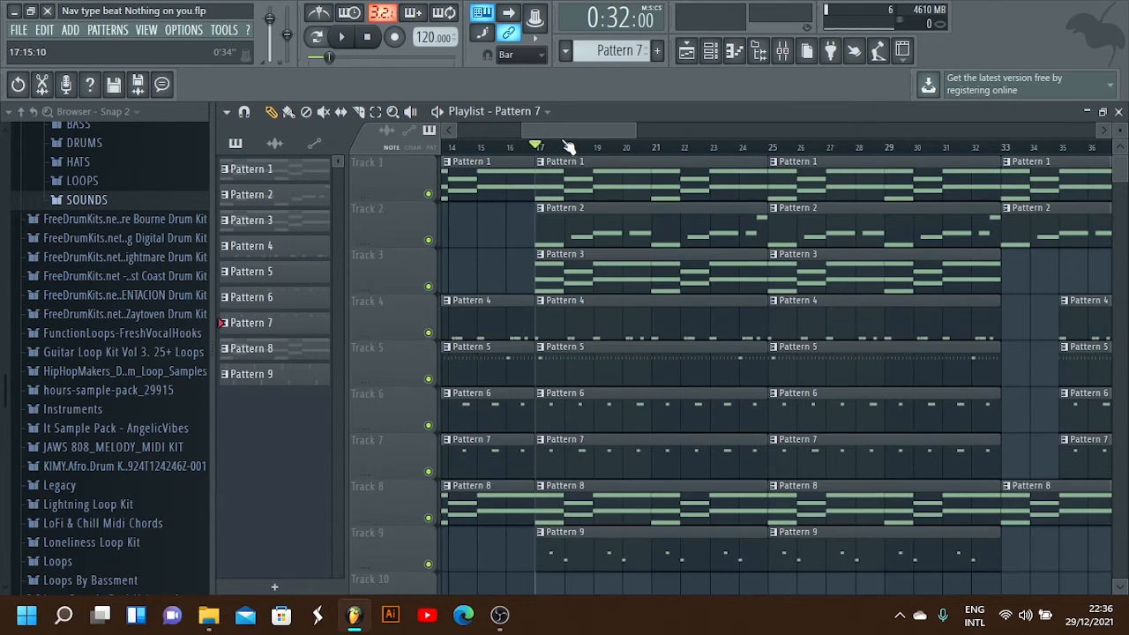
pyautogui.scroll(-3, 569, 148)
pyautogui.scroll(-3, 569, 148)
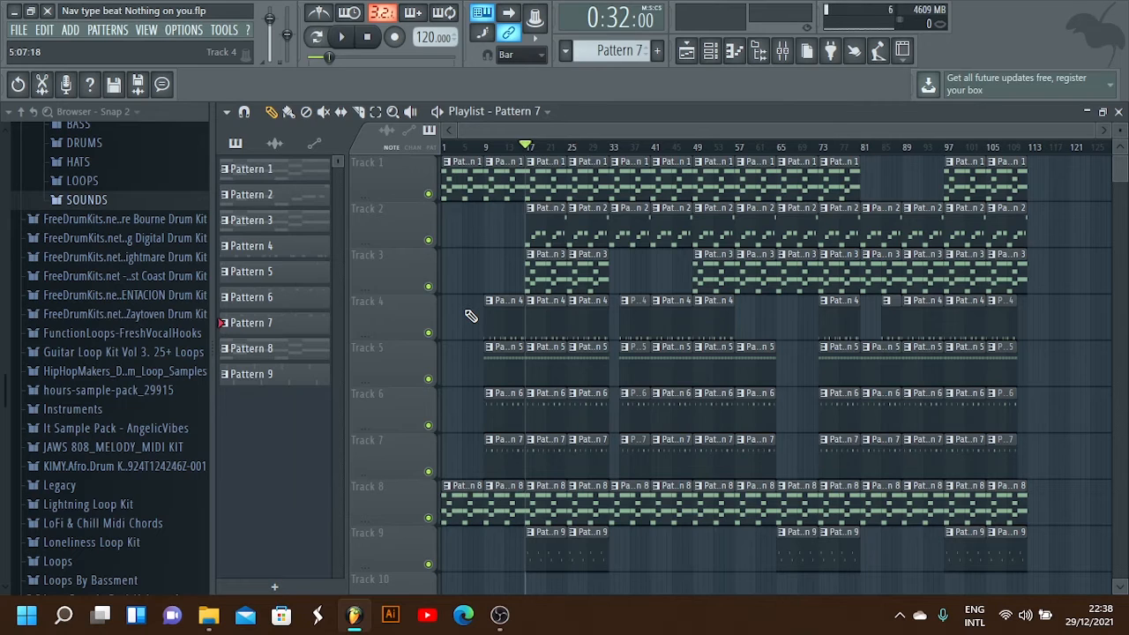
# Find the SOUNDS folder of the Nav XO Drum Kit in the browser, audition NAV BELL 2, and collapse the folder.
pyautogui.scroll(-3, 471, 316)
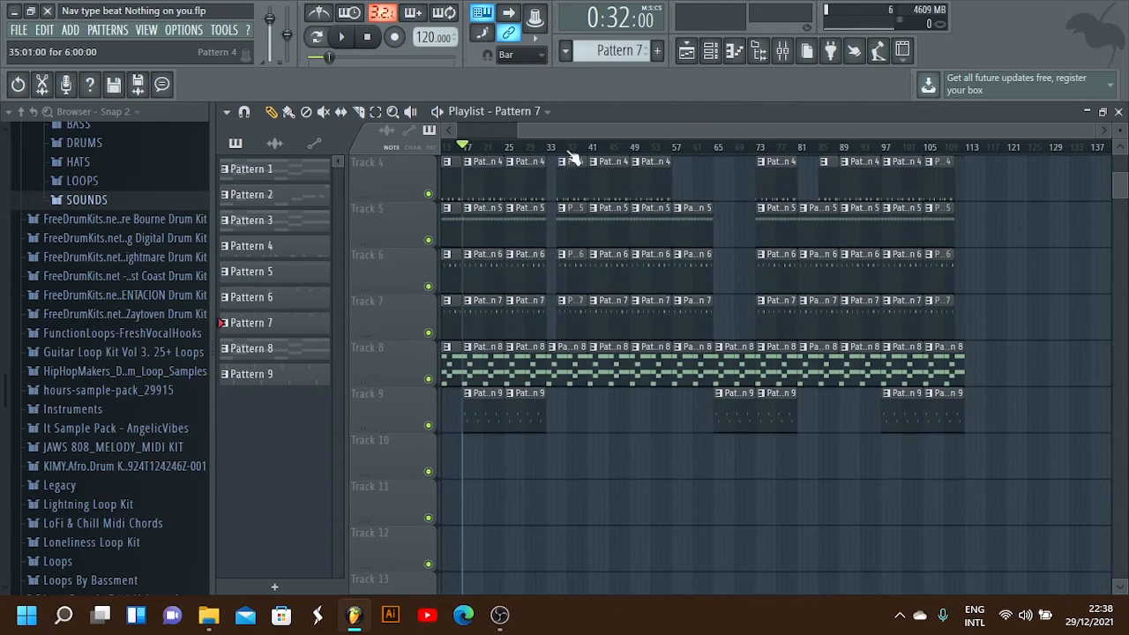
pyautogui.scroll(-5, 20, 293)
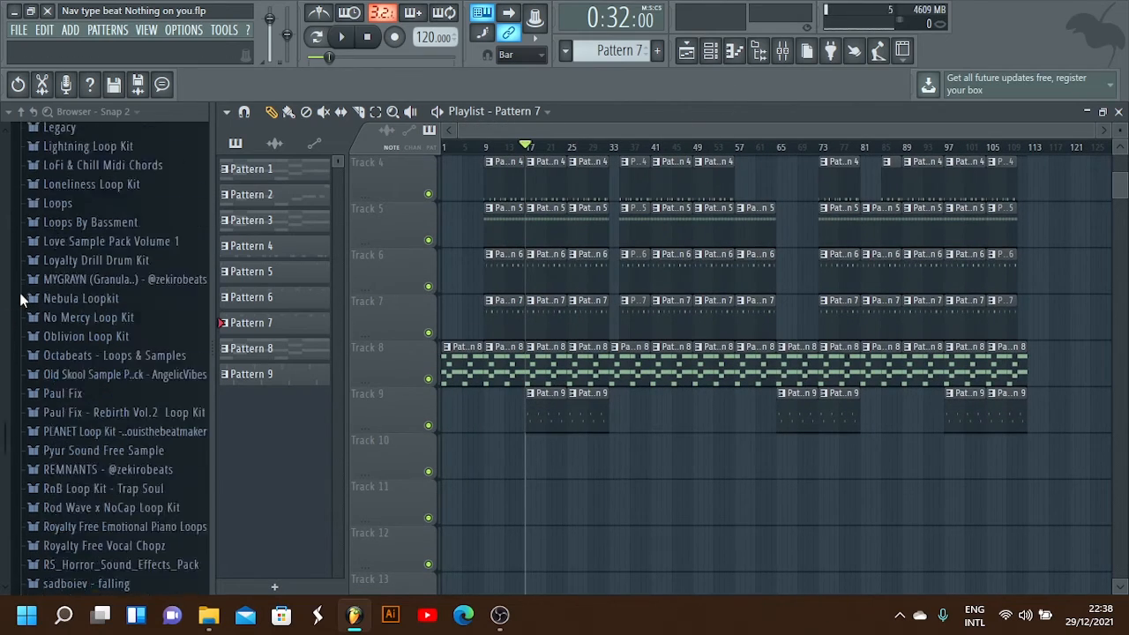
pyautogui.scroll(12, 143, 299)
pyautogui.scroll(-8, 130, 309)
pyautogui.scroll(5, 168, 304)
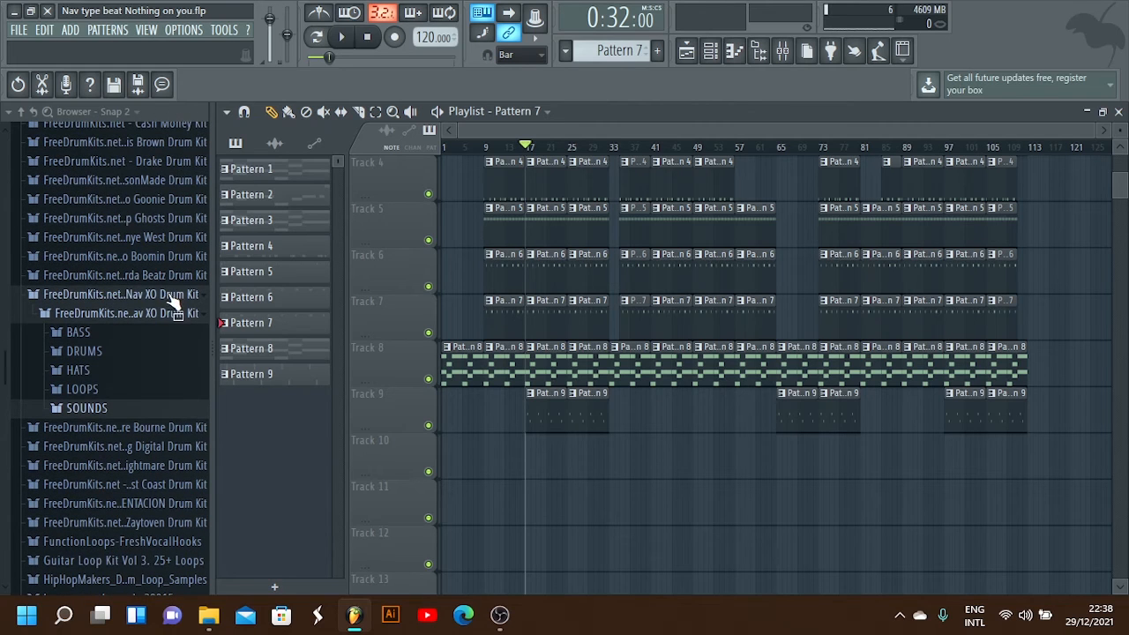
pyautogui.click(114, 411)
pyautogui.scroll(-4, 111, 436)
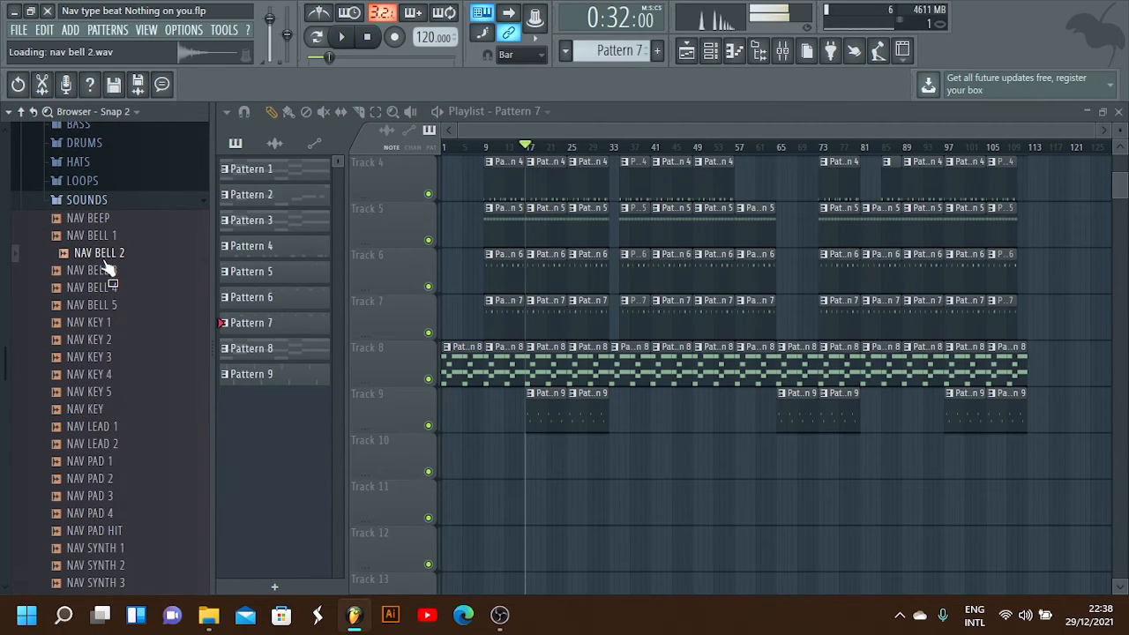
pyautogui.click(126, 200)
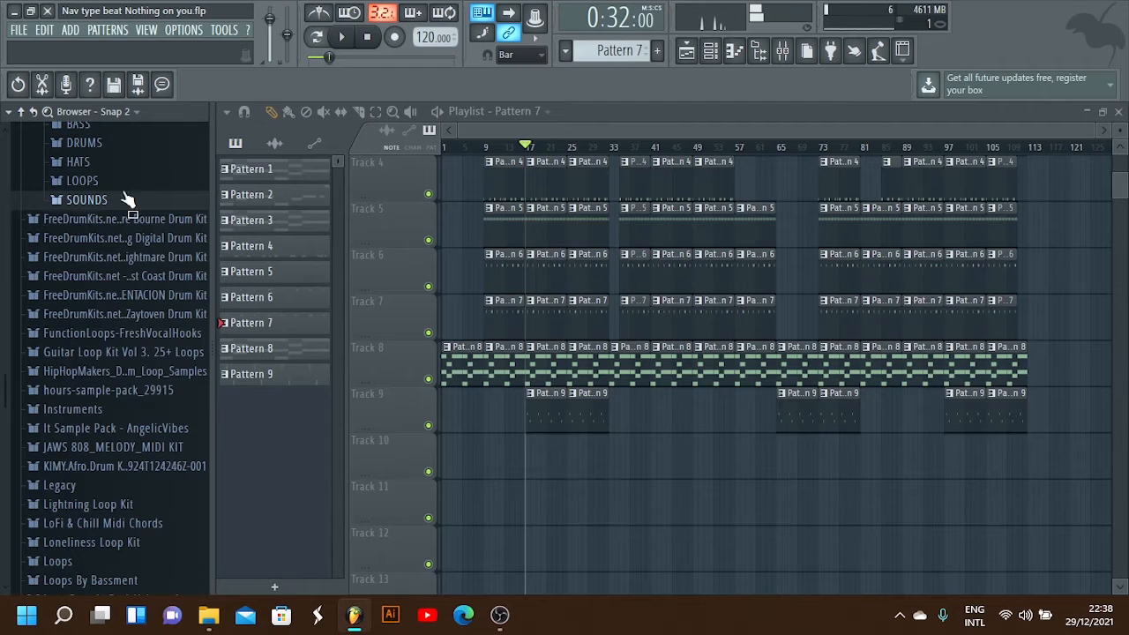
# Show Pattern 9 in the channel rack, select its NAV BELL 2 channel, and play the pattern briefly.
pyautogui.click(710, 50)
pyautogui.scroll(-3, 600, 51)
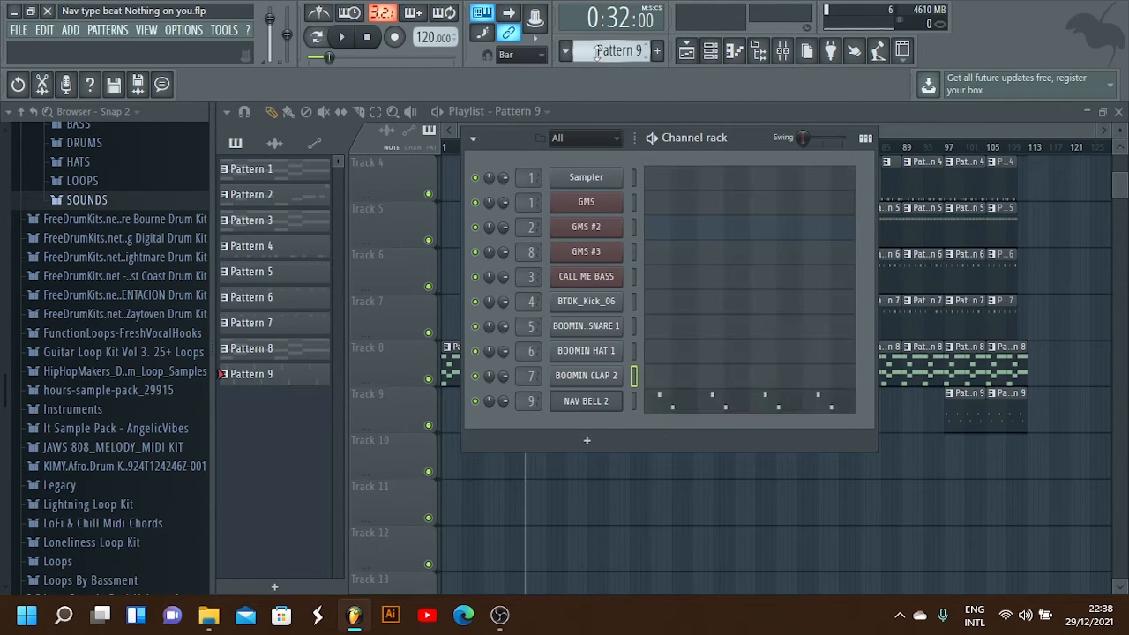
pyautogui.scroll(1, 613, 49)
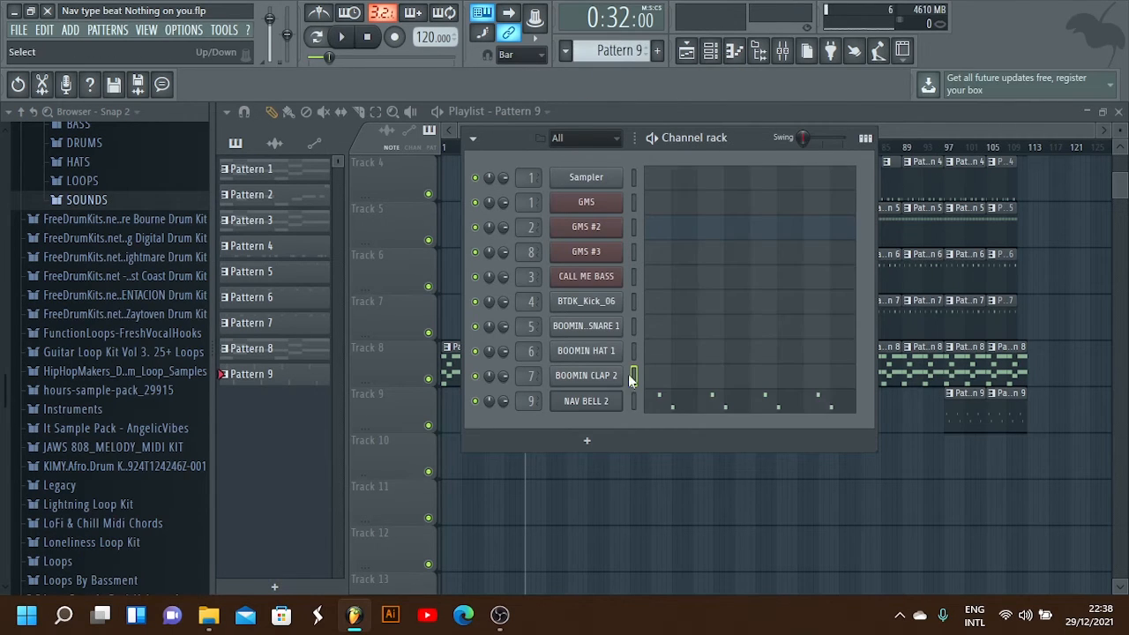
pyautogui.press('space')
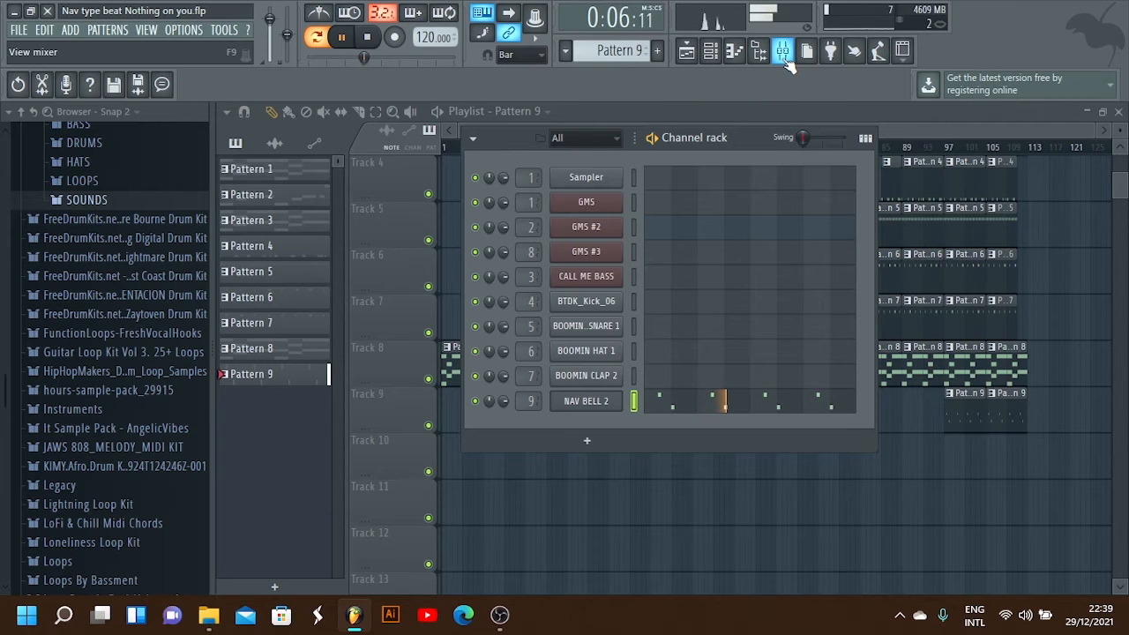
pyautogui.press('space')
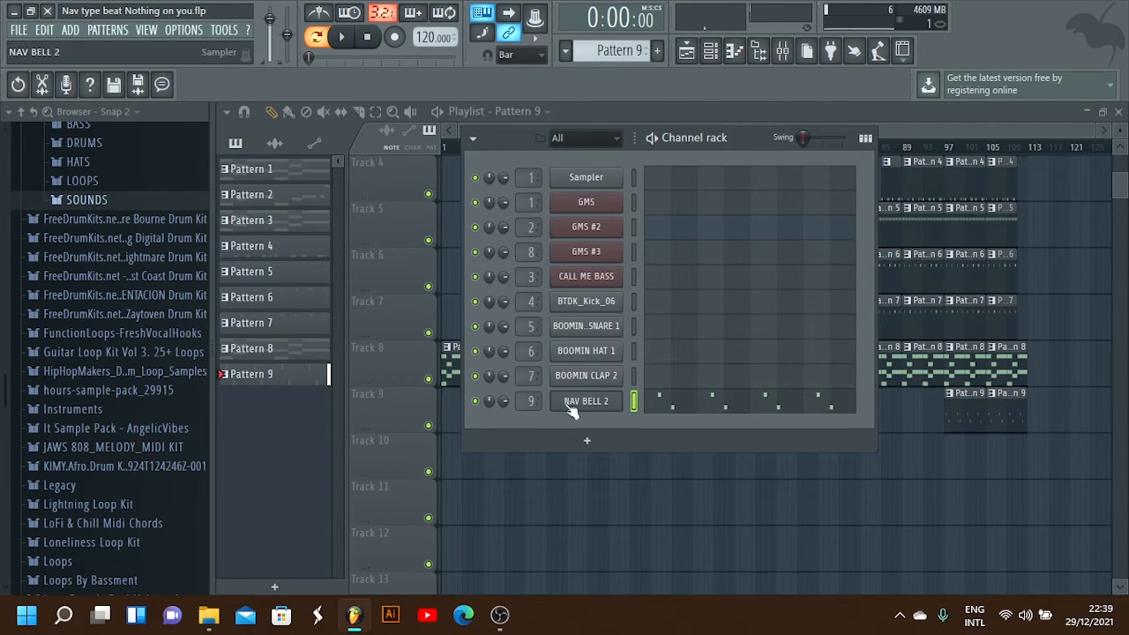
# Select Insert 9, the NAV BELL 2 track, in the mixer and play Pattern 9 with the insert's effects switched off.
pyautogui.click(783, 50)
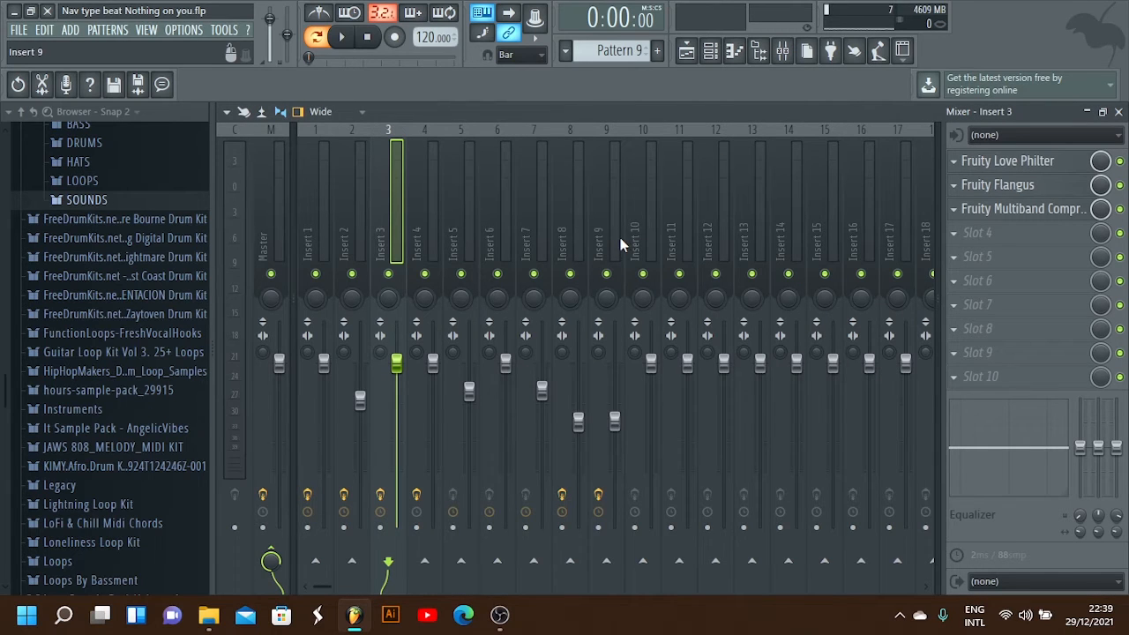
pyautogui.click(711, 51)
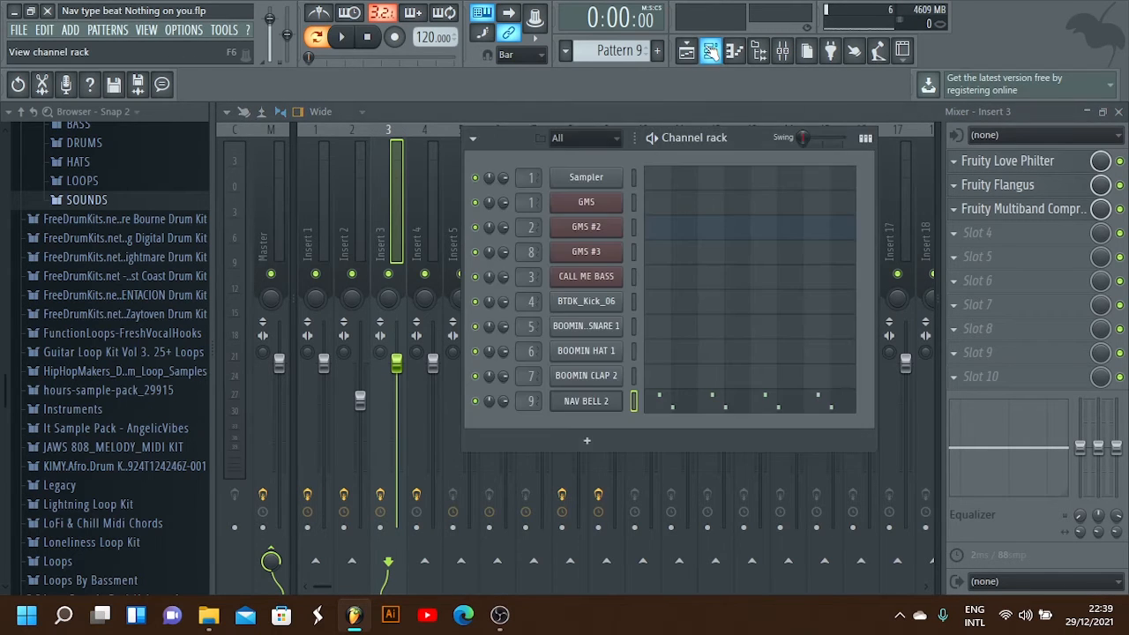
pyautogui.click(711, 51)
pyautogui.click(575, 210)
pyautogui.click(592, 210)
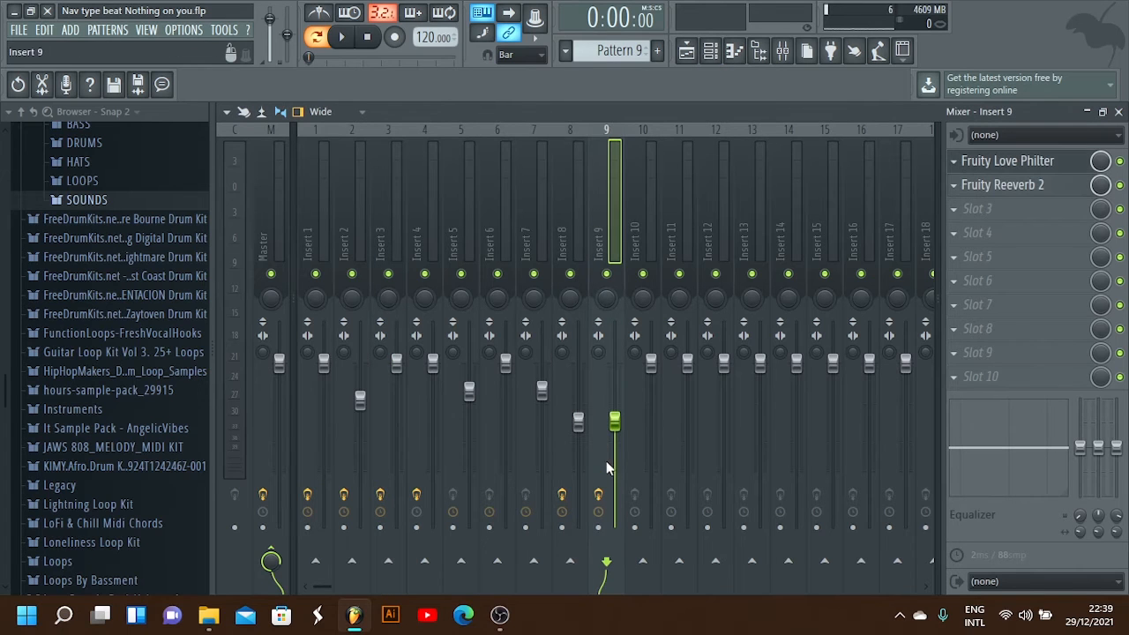
pyautogui.press('space')
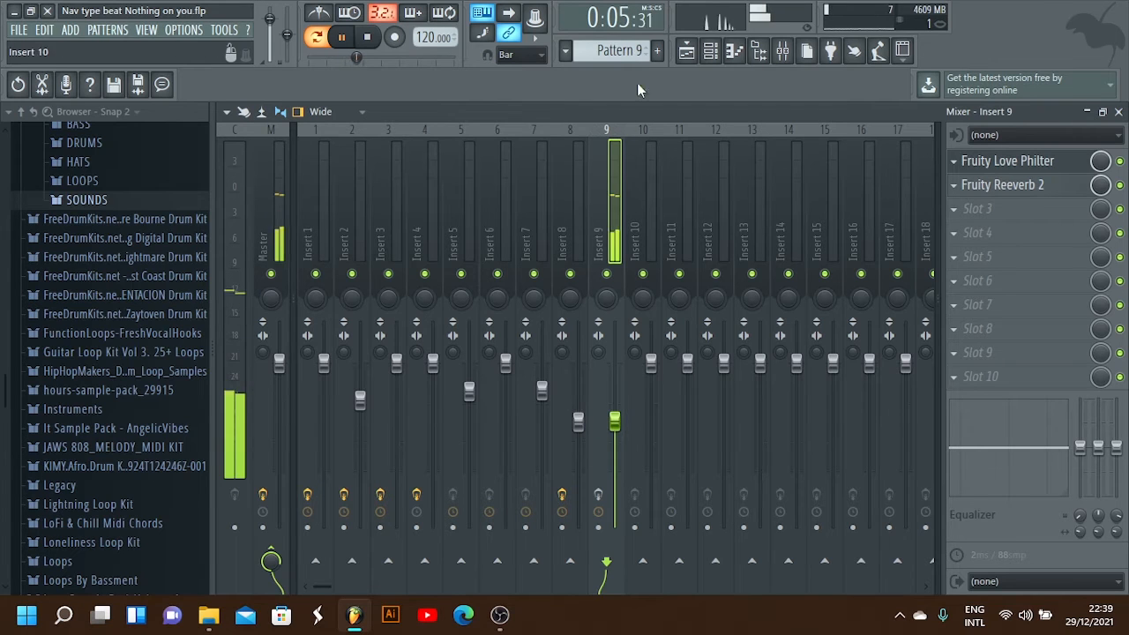
pyautogui.press('space')
# Switch to song mode with the playhead at bar 17 and turn Insert 9's effects back on.
pyautogui.click(692, 51)
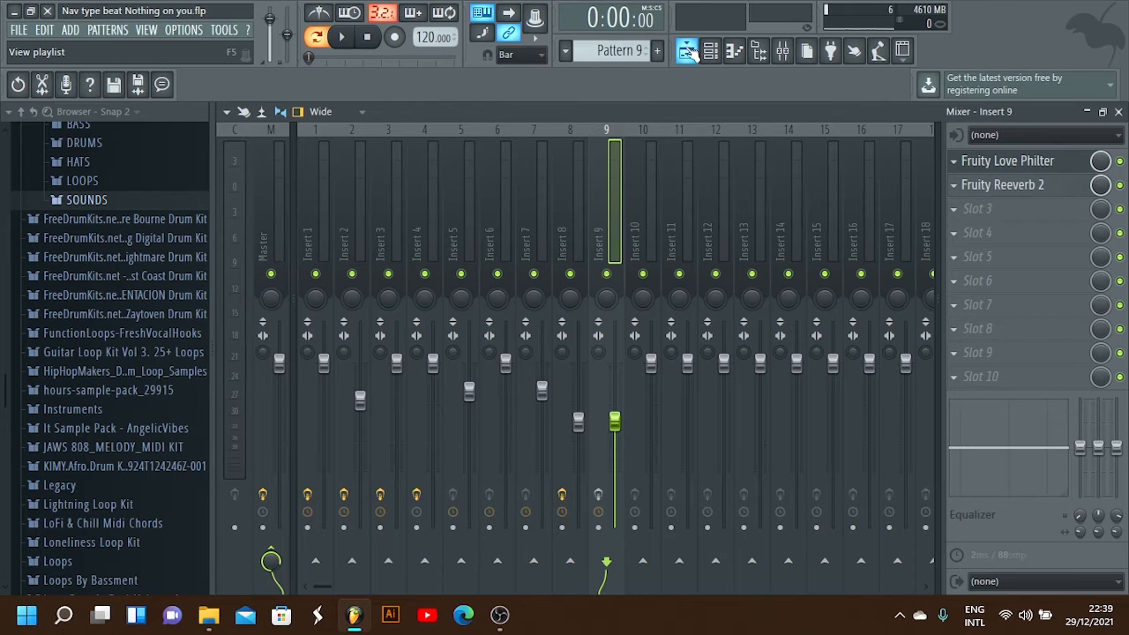
pyautogui.scroll(2, 552, 205)
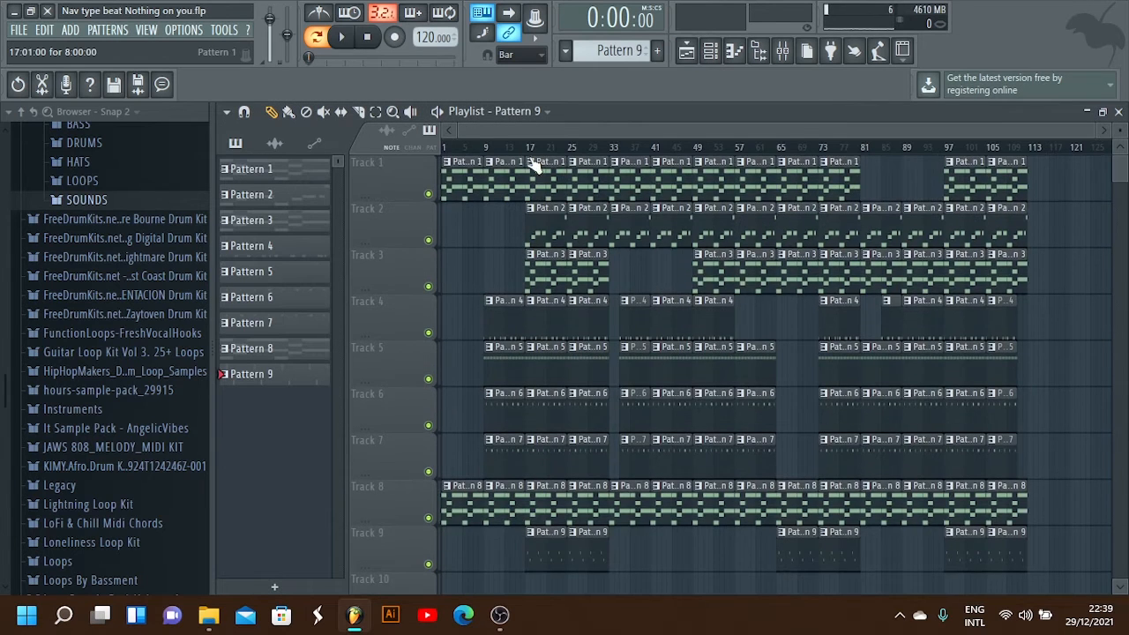
pyautogui.scroll(4, 533, 157)
pyautogui.click(530, 149)
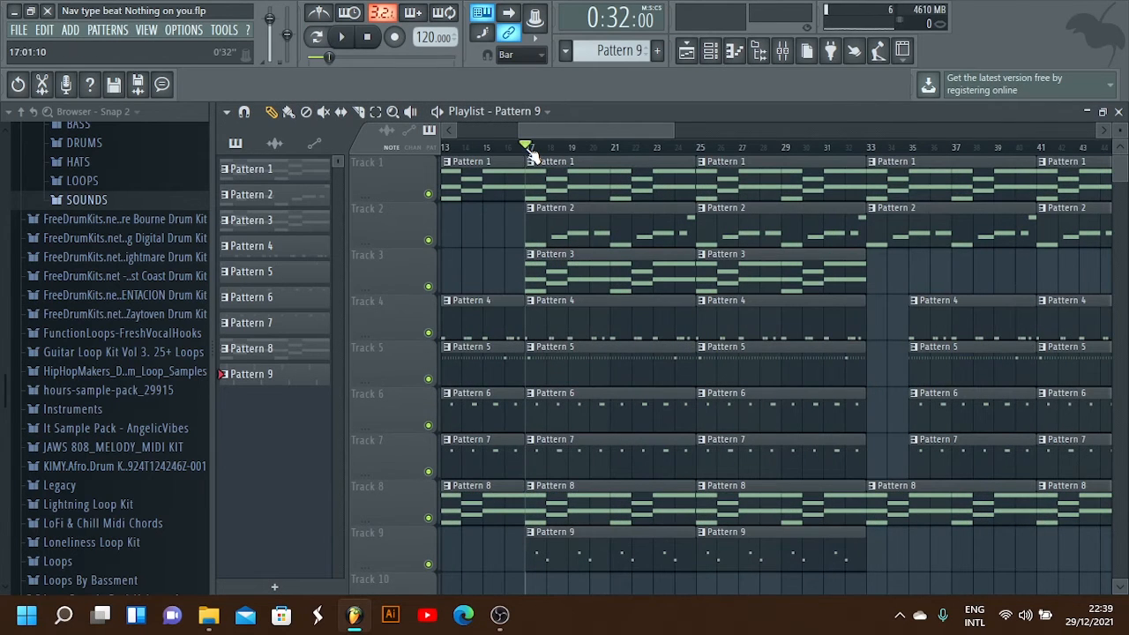
pyautogui.click(782, 52)
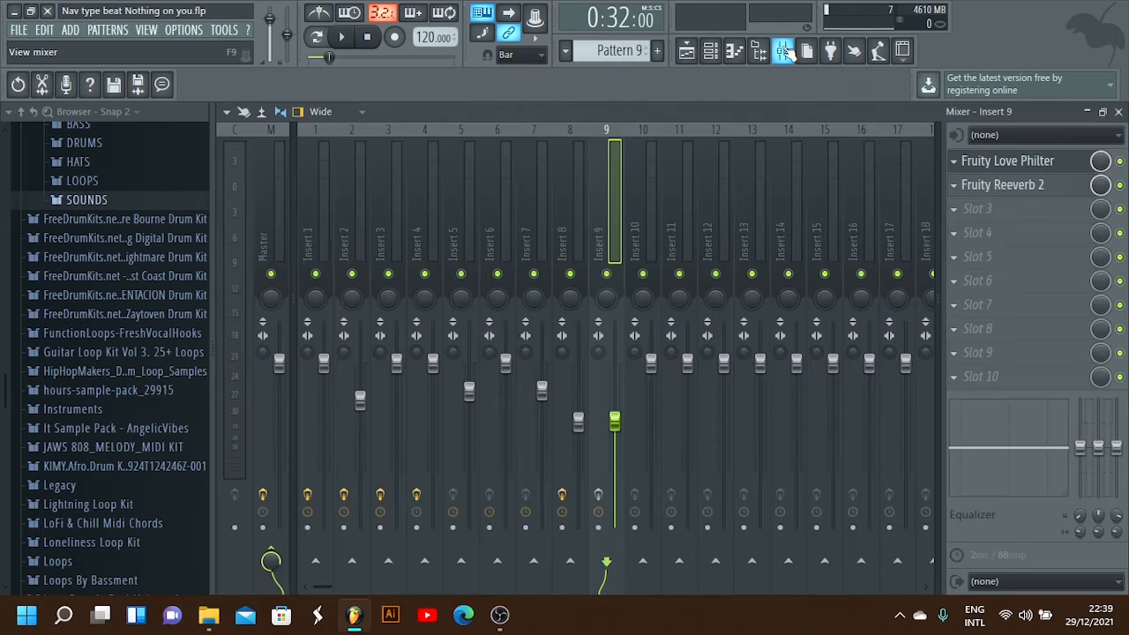
pyautogui.click(602, 497)
pyautogui.click(686, 51)
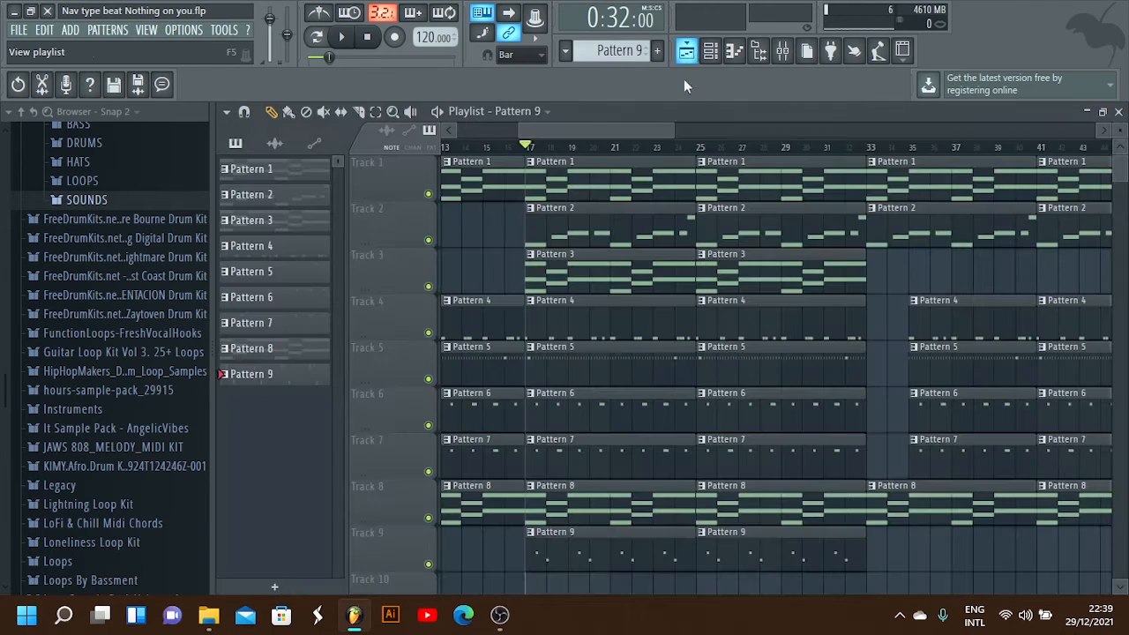
# Play the full song from bar 17 in the mixer, switching Insert 9's effects off and on again to compare the sound.
pyautogui.click(782, 51)
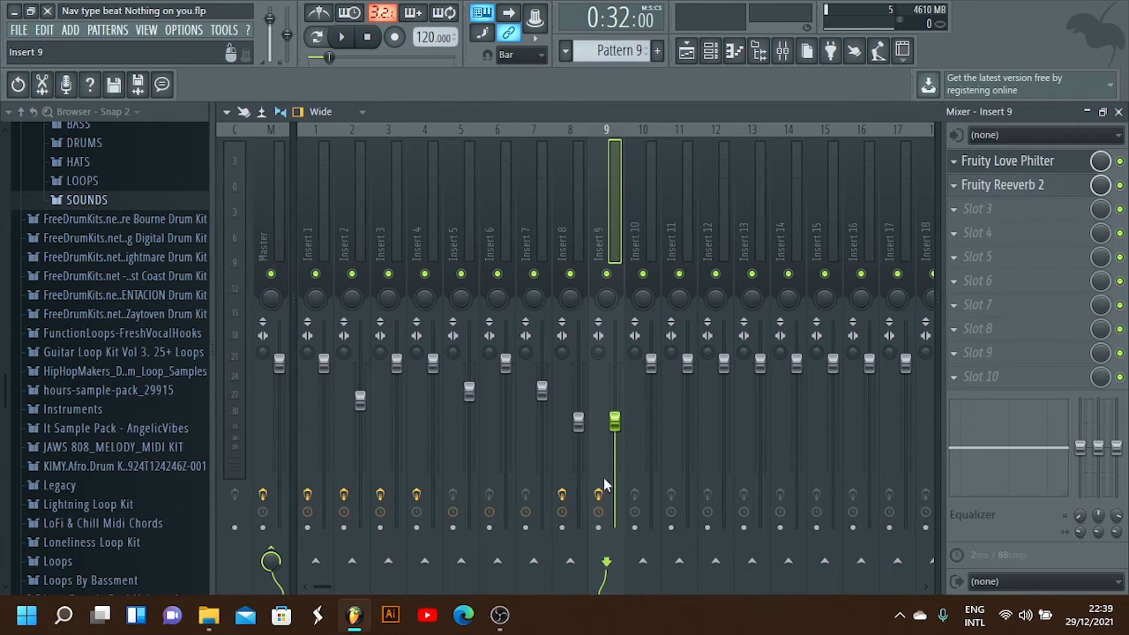
pyautogui.press('space')
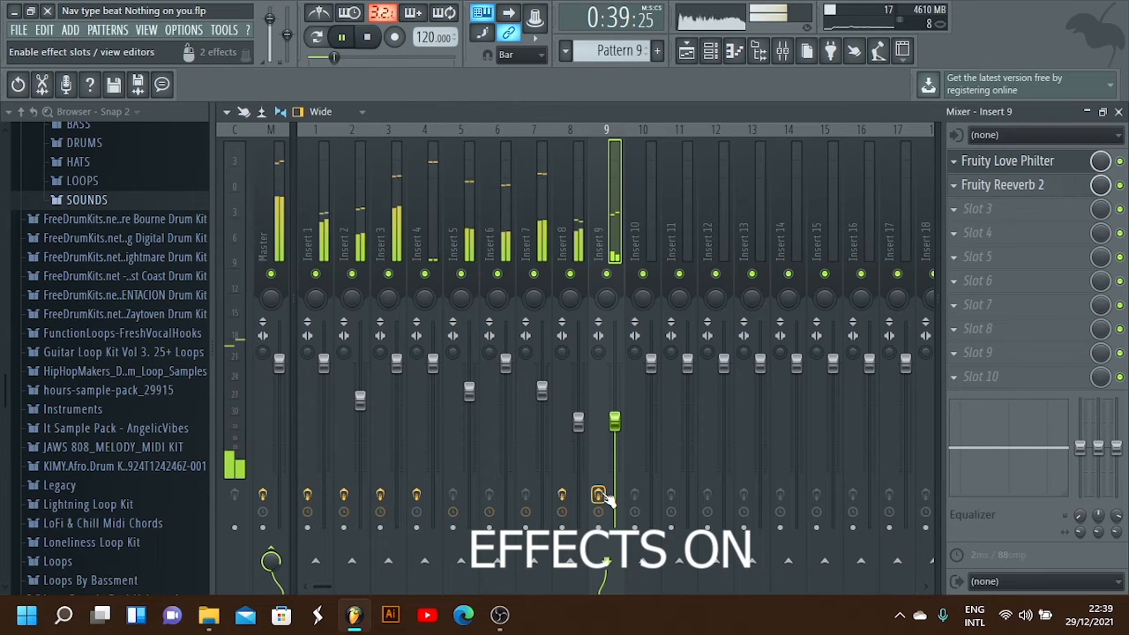
pyautogui.click(600, 496)
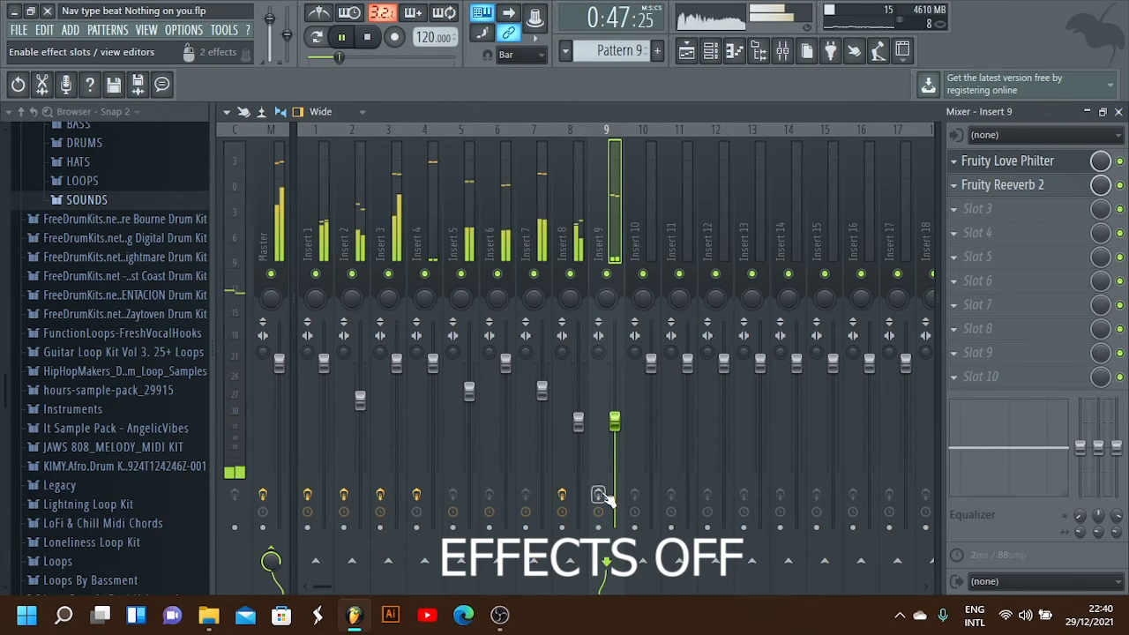
pyautogui.click(599, 495)
pyautogui.press('space')
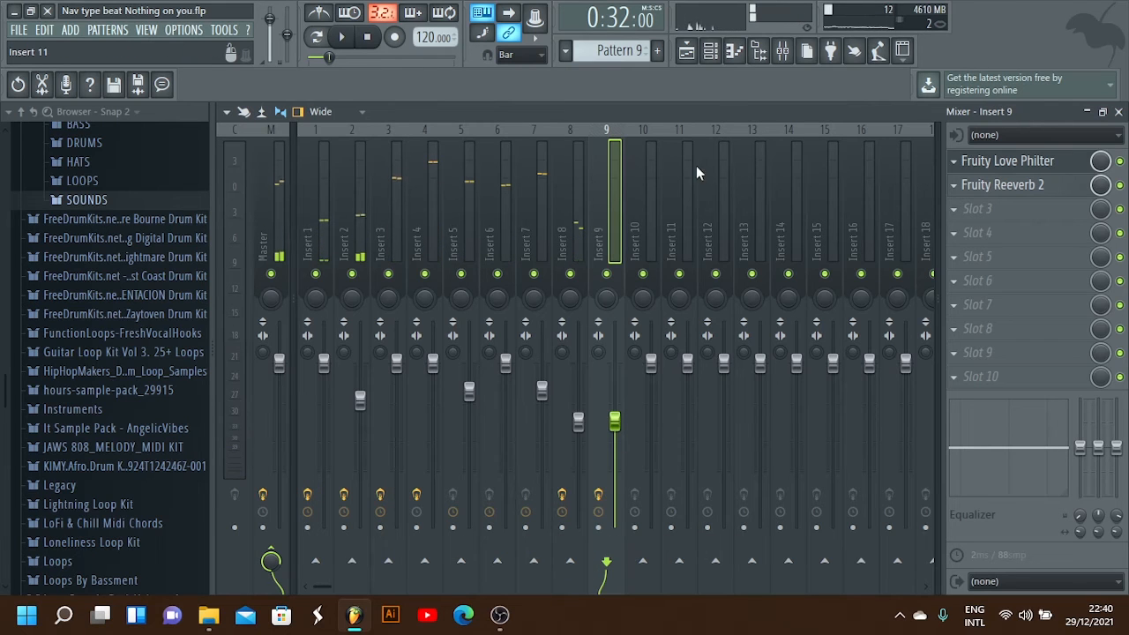
# Return to the playlist and examine the full arrangement across Tracks 1 to 9.
pyautogui.click(695, 53)
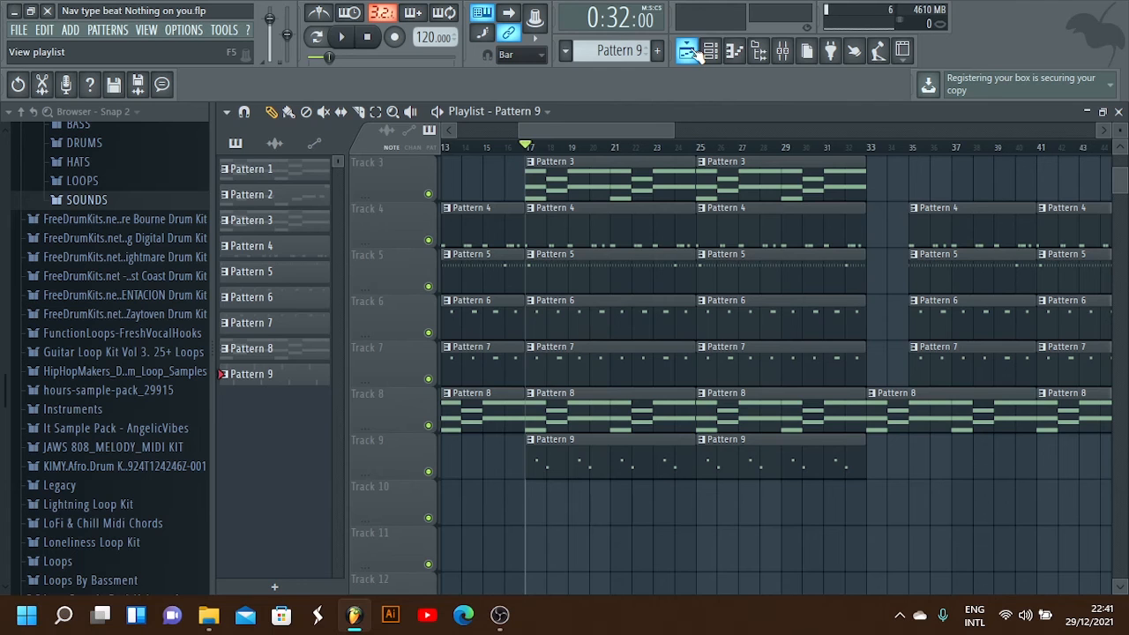
pyautogui.scroll(2, 679, 251)
pyautogui.keyDown('ctrl'); pyautogui.scroll(-3, 672, 252); pyautogui.keyUp('ctrl')
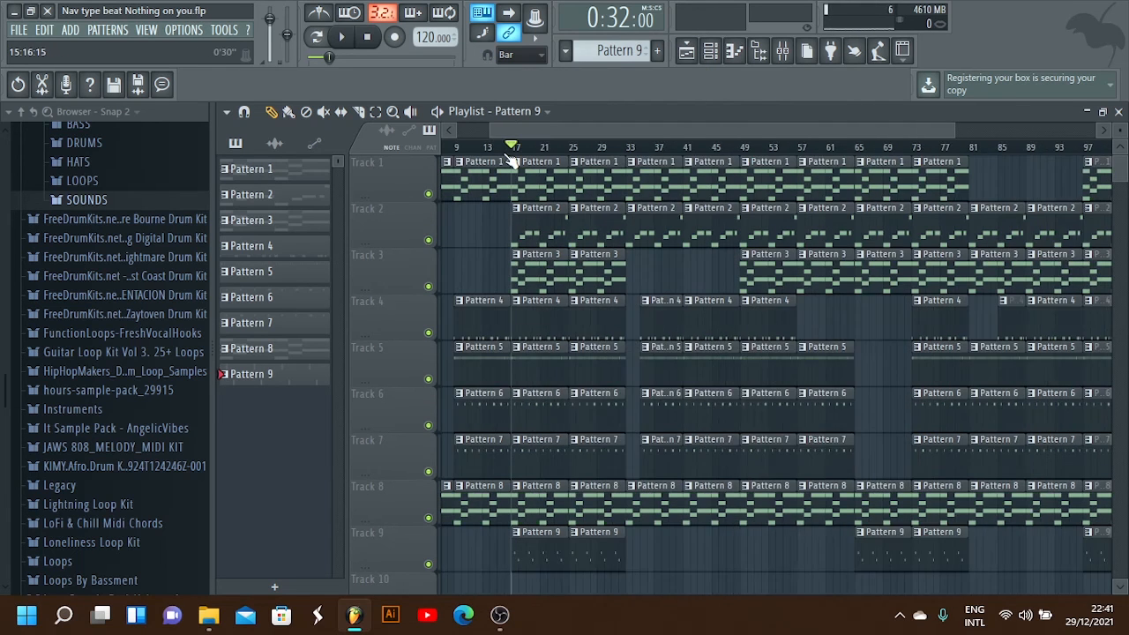
pyautogui.keyDown('ctrl'); pyautogui.scroll(-2, 511, 162); pyautogui.keyUp('ctrl')
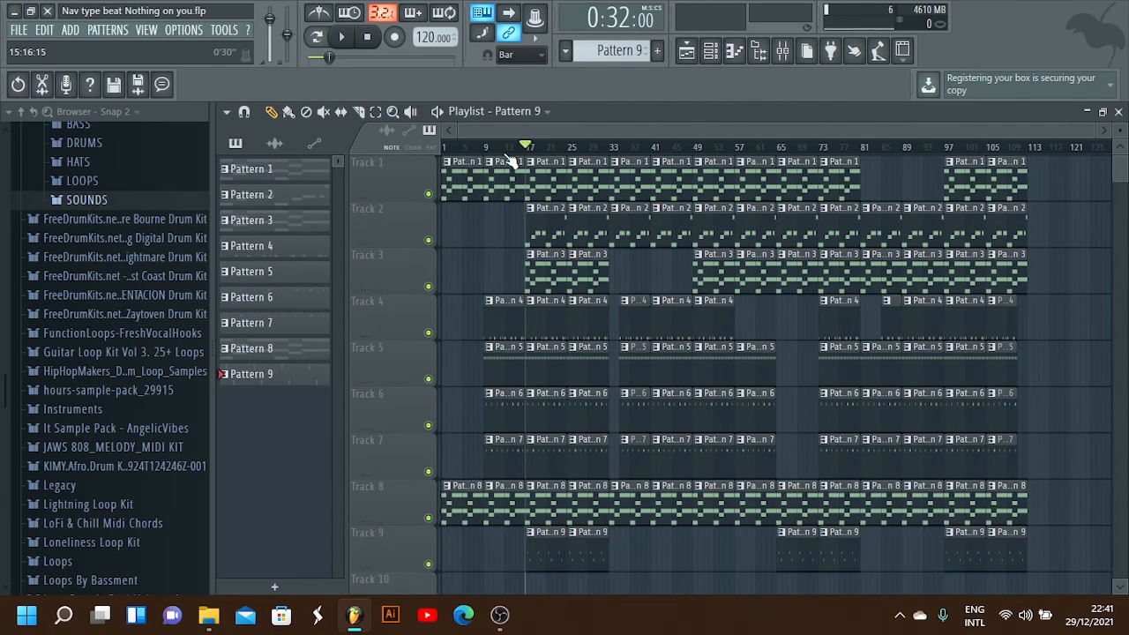